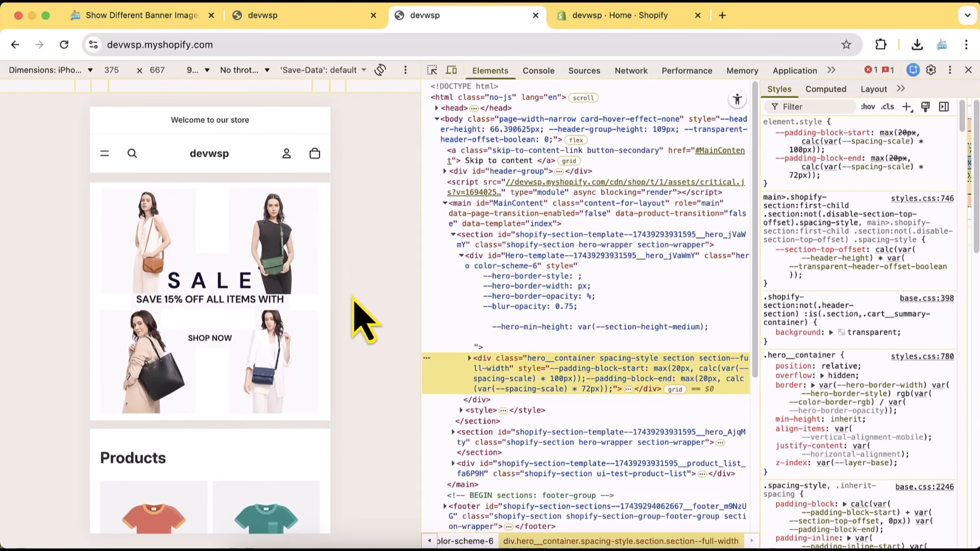
Compare how the sale banner displays on the storefront in mobile preview and at desktop size, and close the developer tools
scroll(279, 267, down, 8)
scroll(281, 328, up, 8)
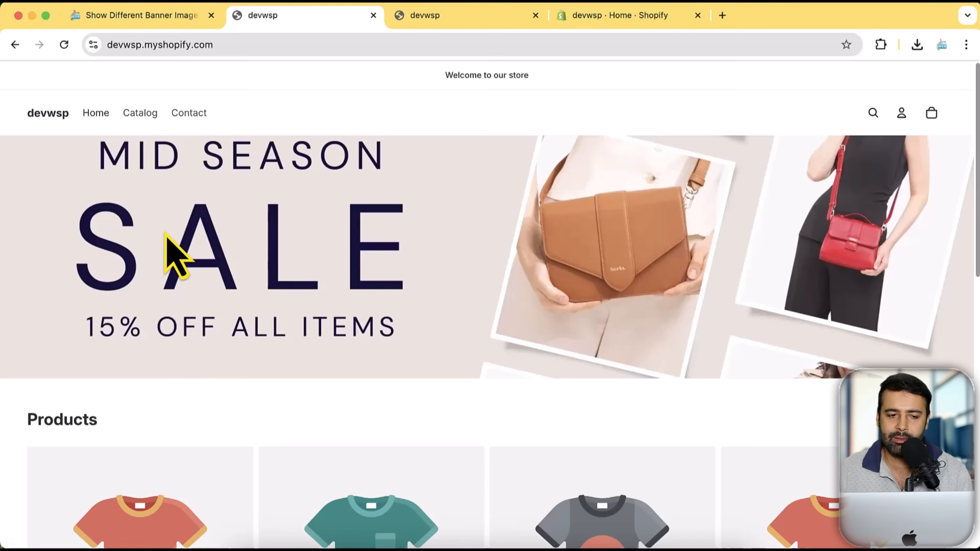
right_click(466, 301)
click(529, 534)
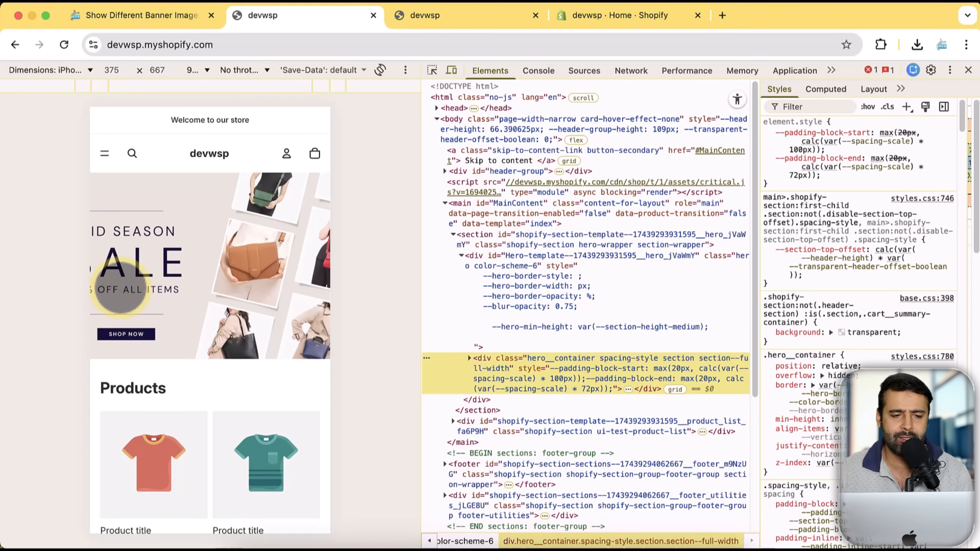
click(968, 70)
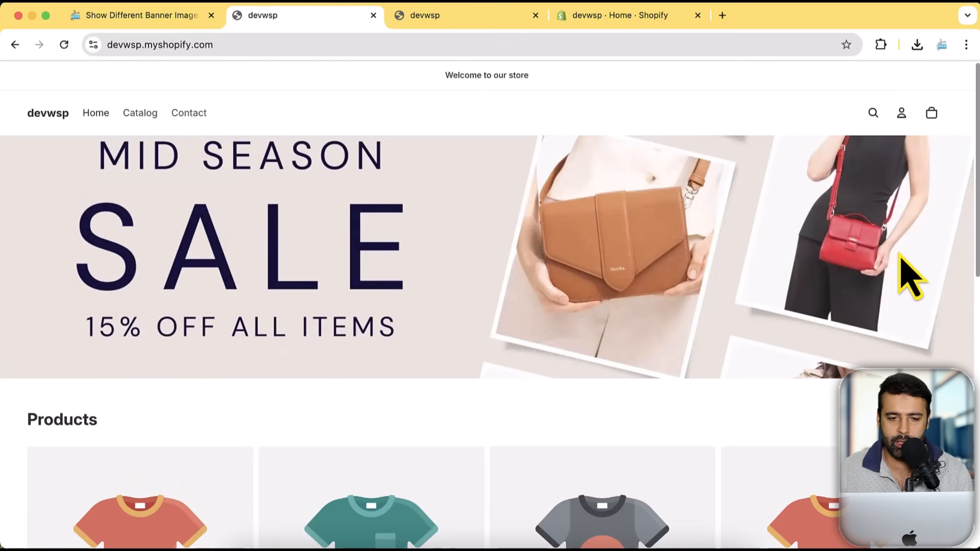
Examine the other open storefront's home page banner at desktop size and in the mobile device preview, and close the developer tools
click(461, 17)
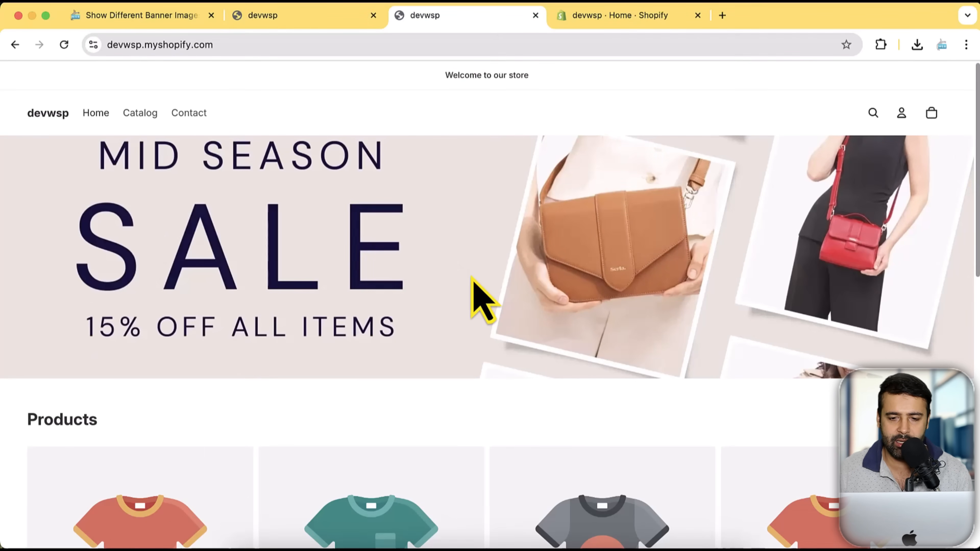
scroll(481, 247, down, 10)
scroll(481, 239, up, 10)
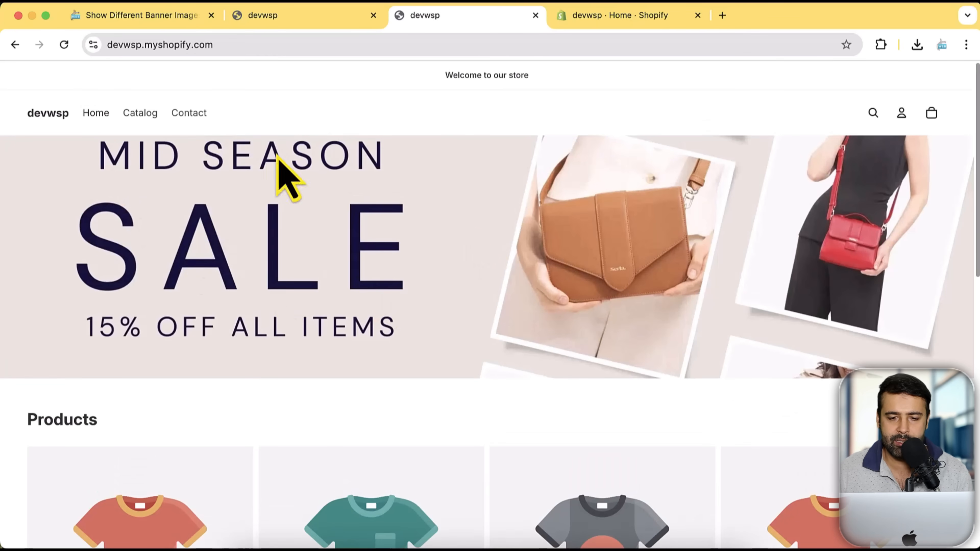
right_click(468, 264)
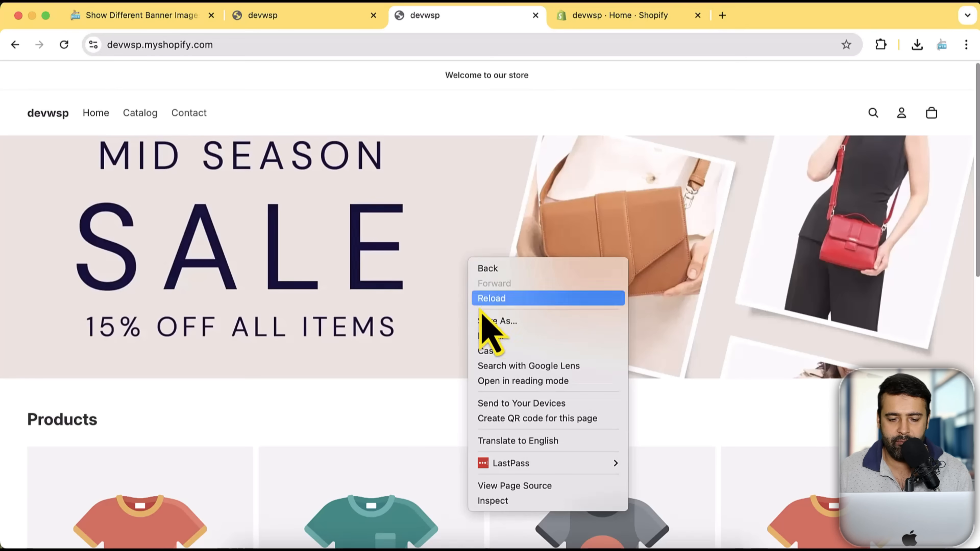
click(529, 501)
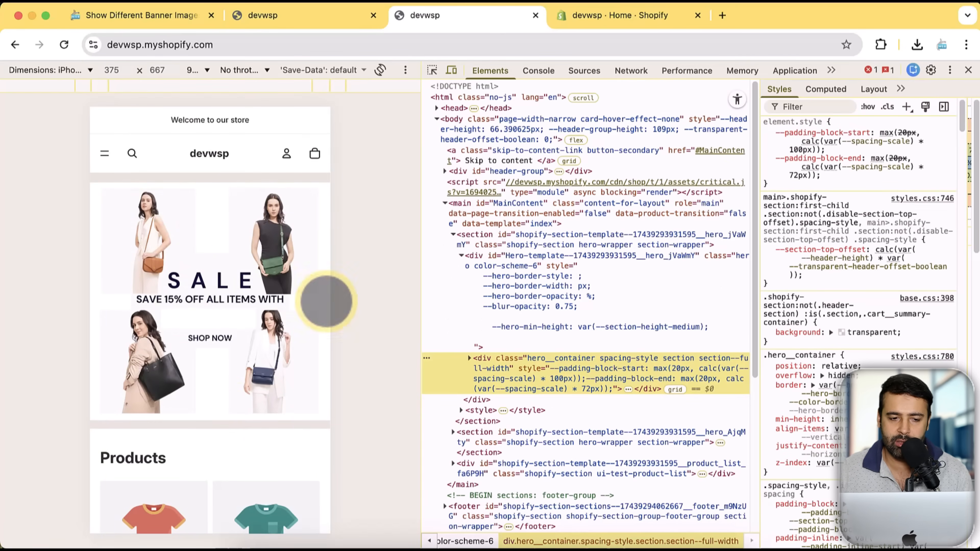
scroll(288, 287, down, 5)
scroll(288, 287, down, 3)
scroll(273, 340, up, 10)
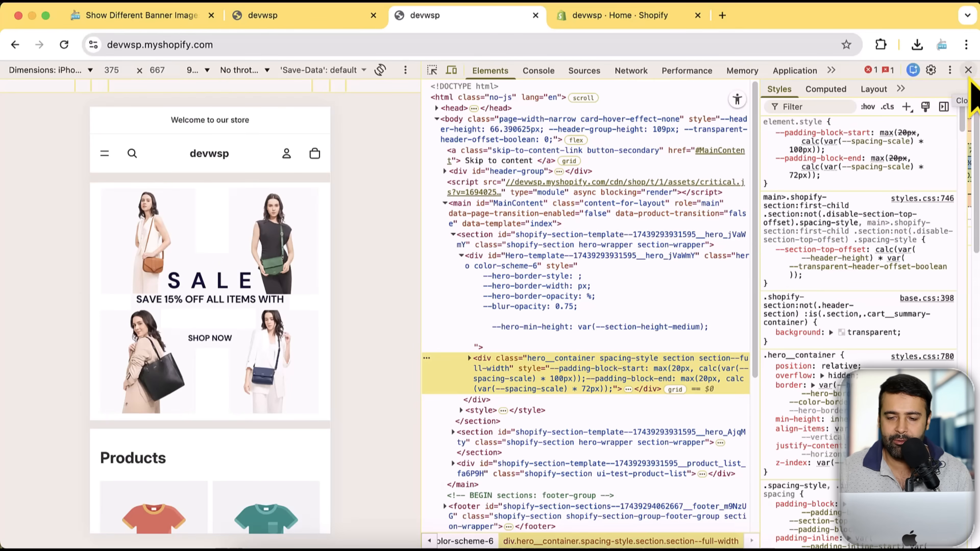
click(969, 71)
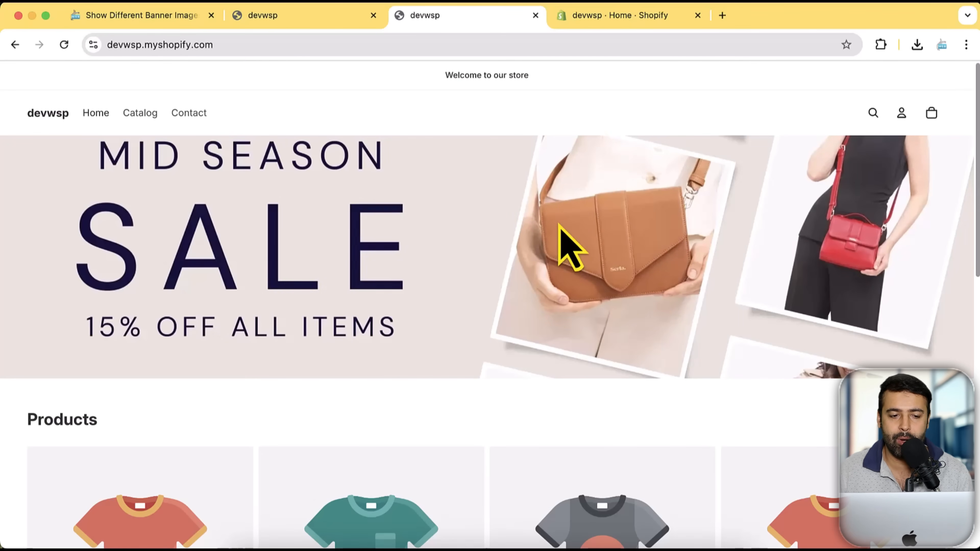
Switch to the Shopify admin and open the online store's Themes page at the current theme
click(625, 15)
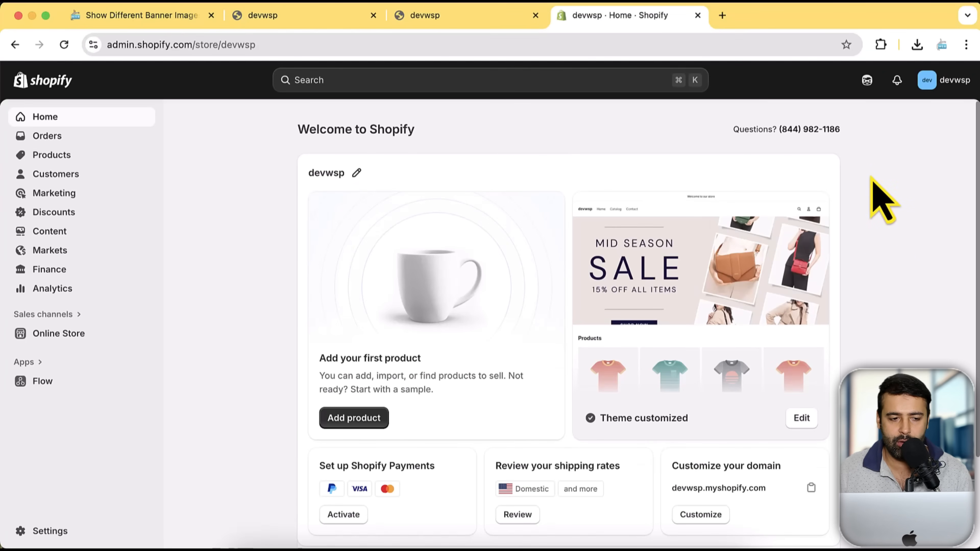
click(65, 336)
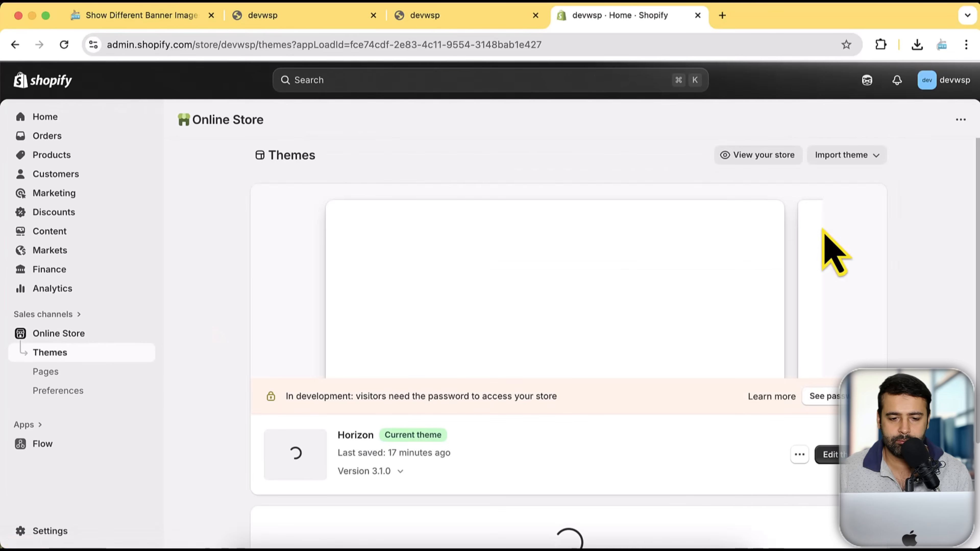
scroll(888, 232, down, 3)
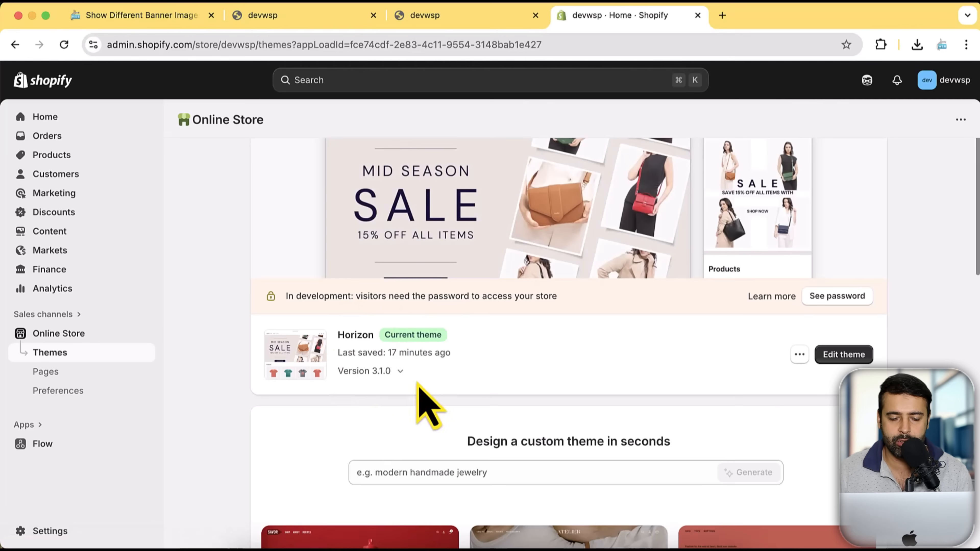
Check the version details of the current Horizon theme
click(397, 375)
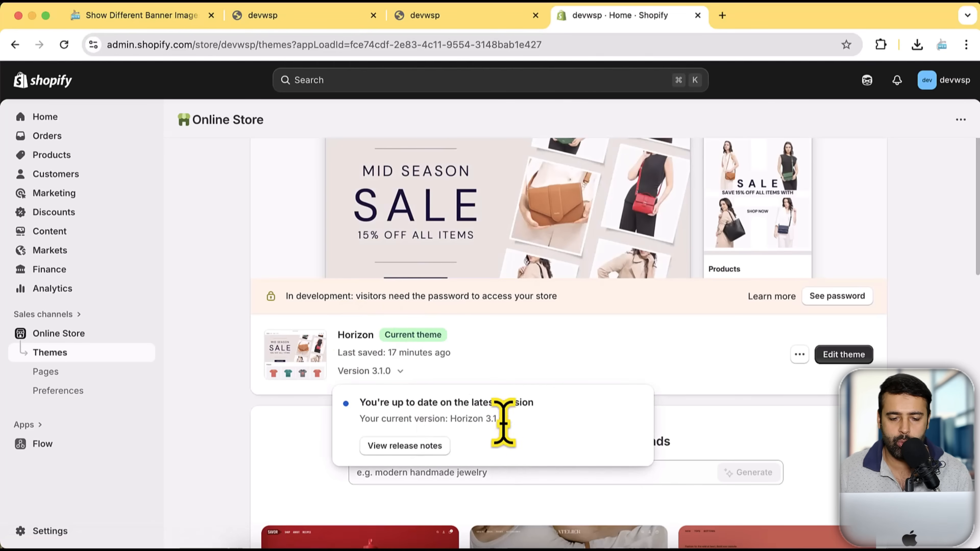
drag(505, 420, 446, 419)
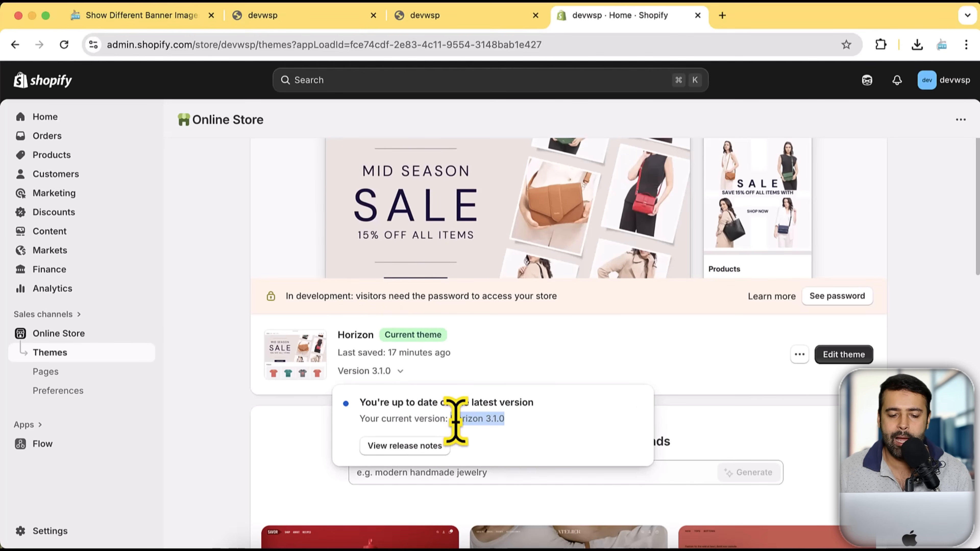
click(745, 389)
Look through the ready-made themes offered beneath the custom theme generator on the Themes page
scroll(951, 297, down, 6)
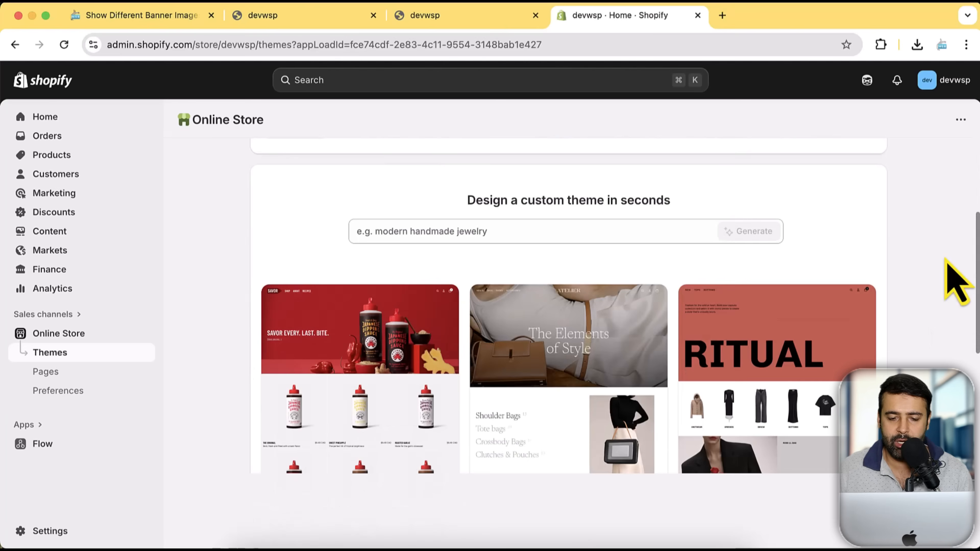
scroll(953, 282, down, 3)
scroll(953, 282, down, 1)
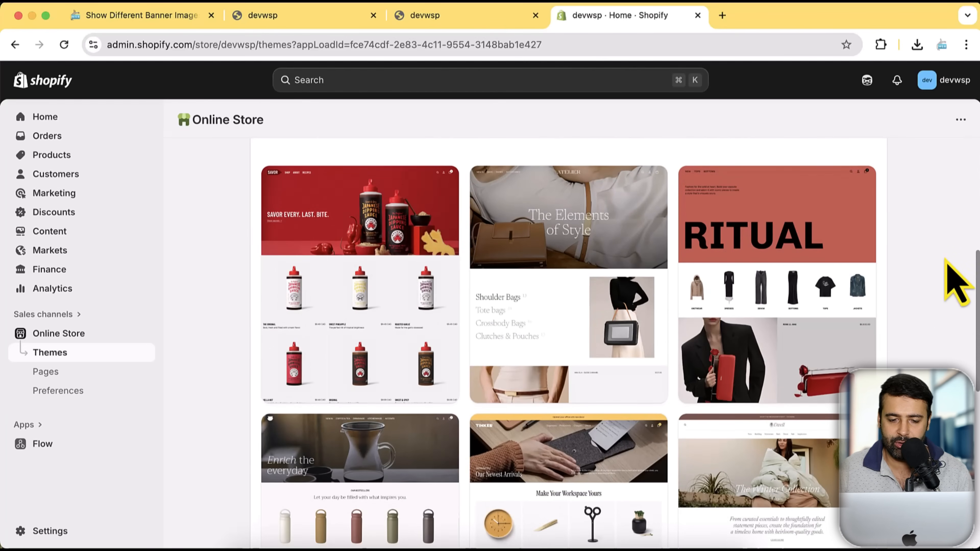
scroll(946, 261, down, 1)
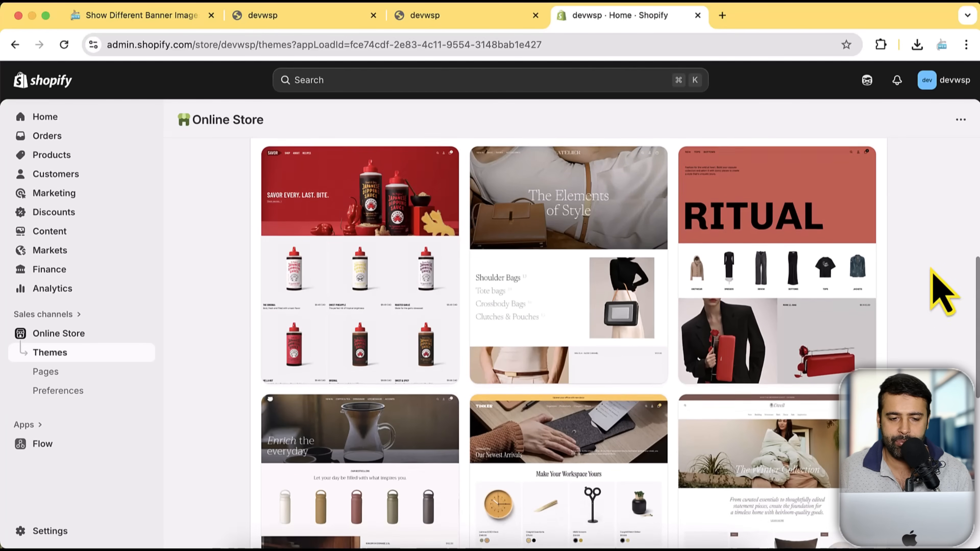
mouse_move(340, 308)
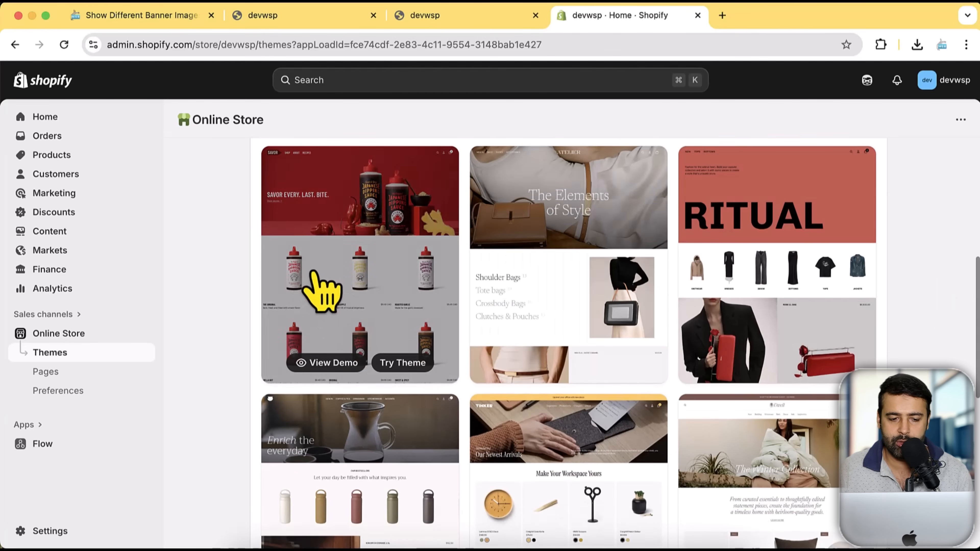
mouse_move(573, 295)
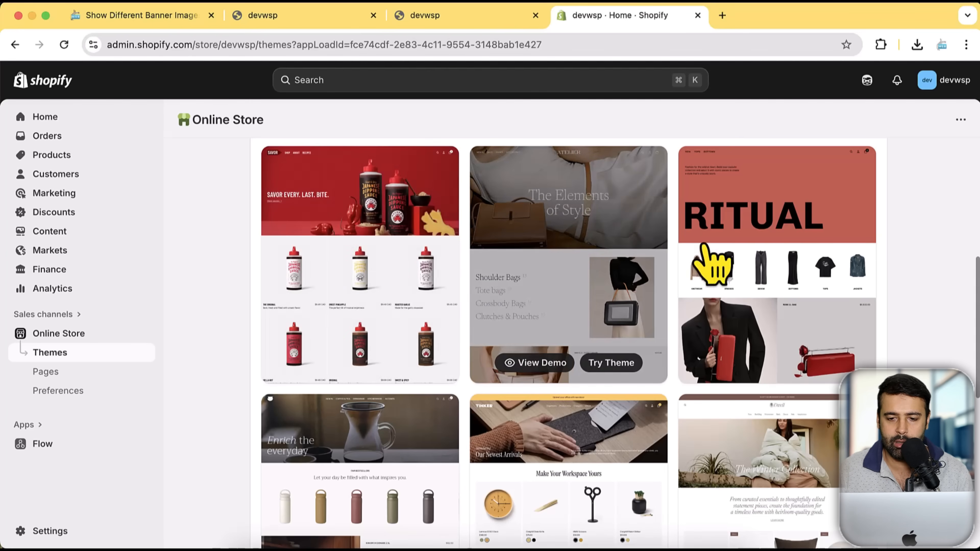
scroll(961, 294, down, 7)
scroll(965, 305, down, 4)
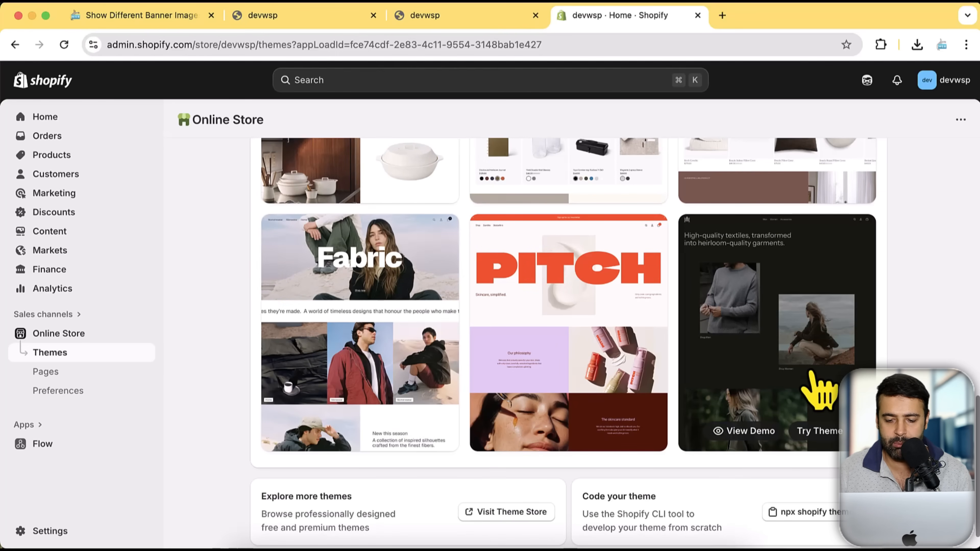
Add the Savor theme to the theme library as a trial theme
scroll(821, 380, up, 20)
scroll(907, 306, down, 4)
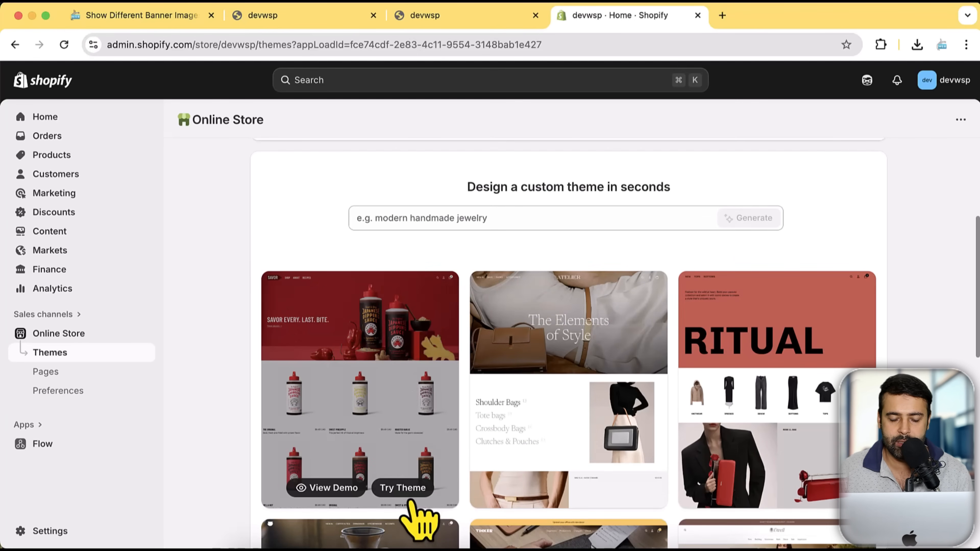
click(404, 489)
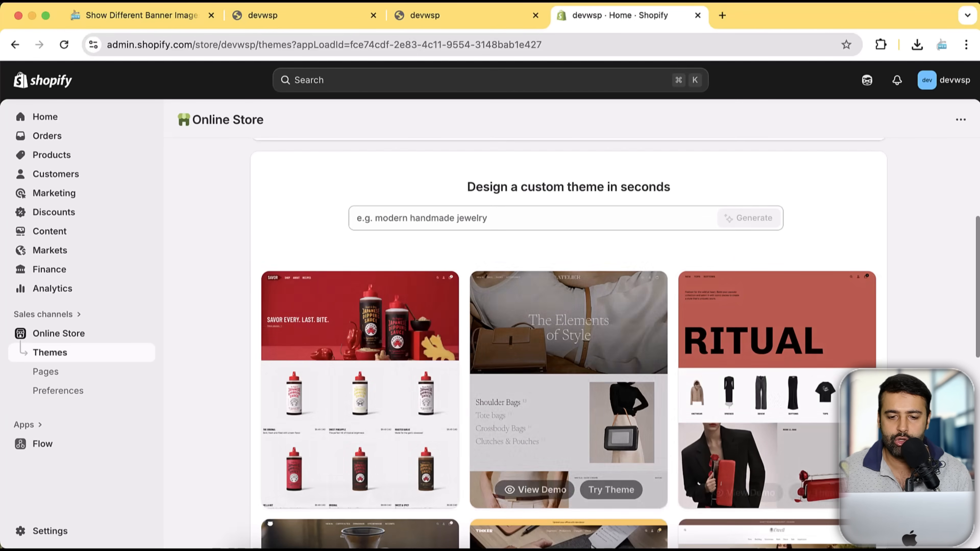
scroll(884, 366, up, 5)
scroll(884, 367, down, 10)
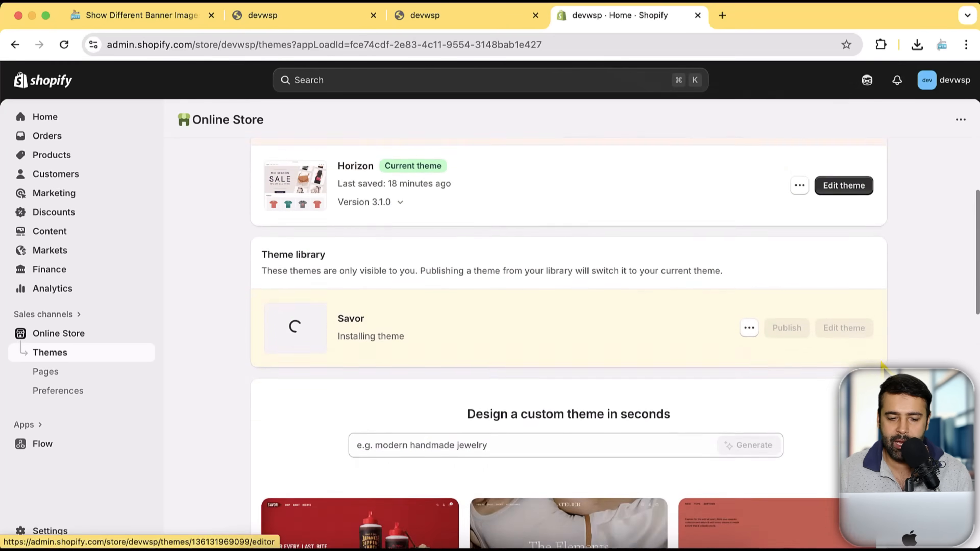
scroll(880, 364, up, 10)
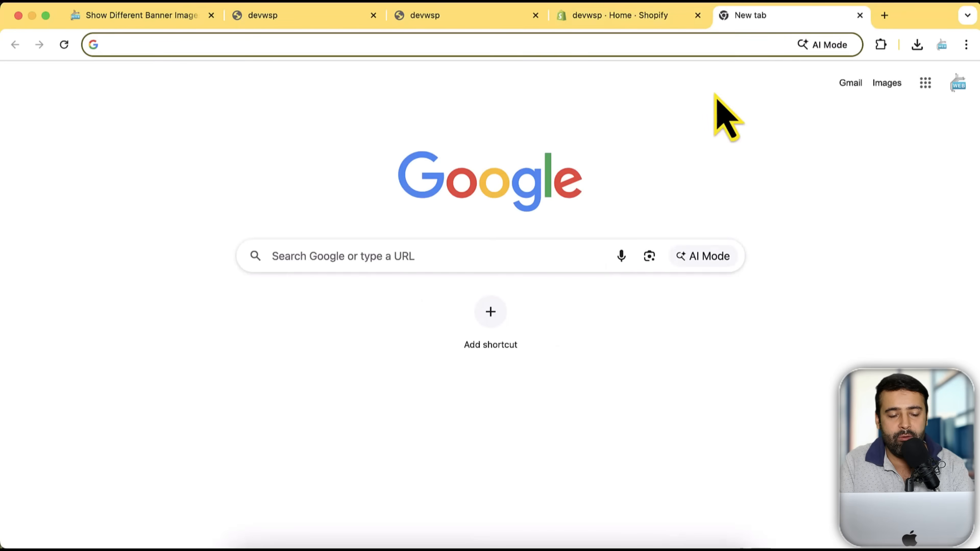
Search Google for "big bulk discount shopify" in a new browser tab and open the BBD - Big Bulk Discount app listing
text(big bulke)
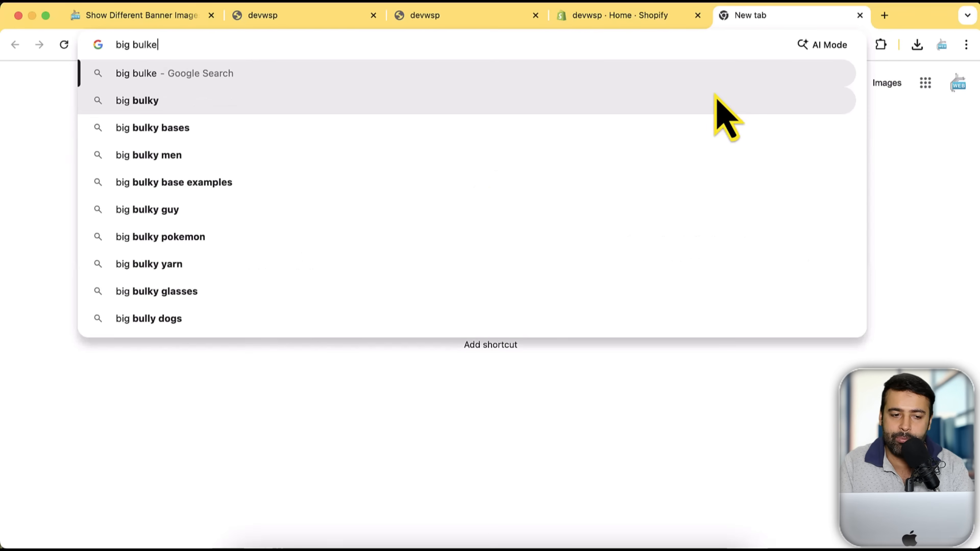
key(BackSpace)
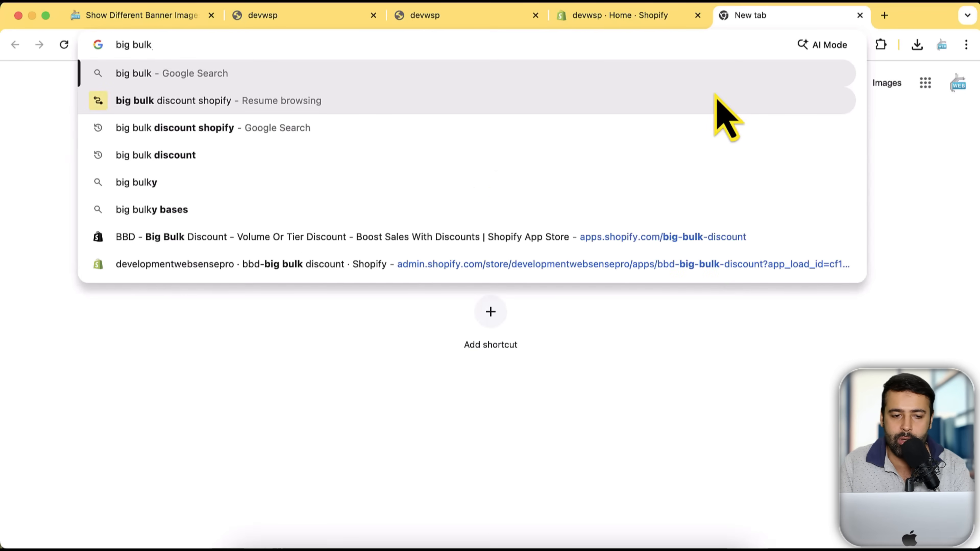
key(Return)
click(347, 96)
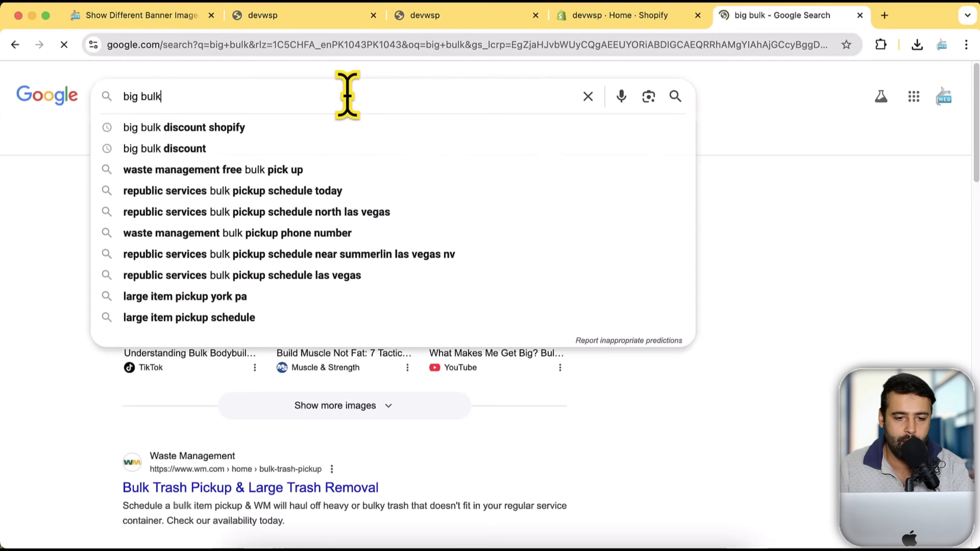
key(Down)
key(Return)
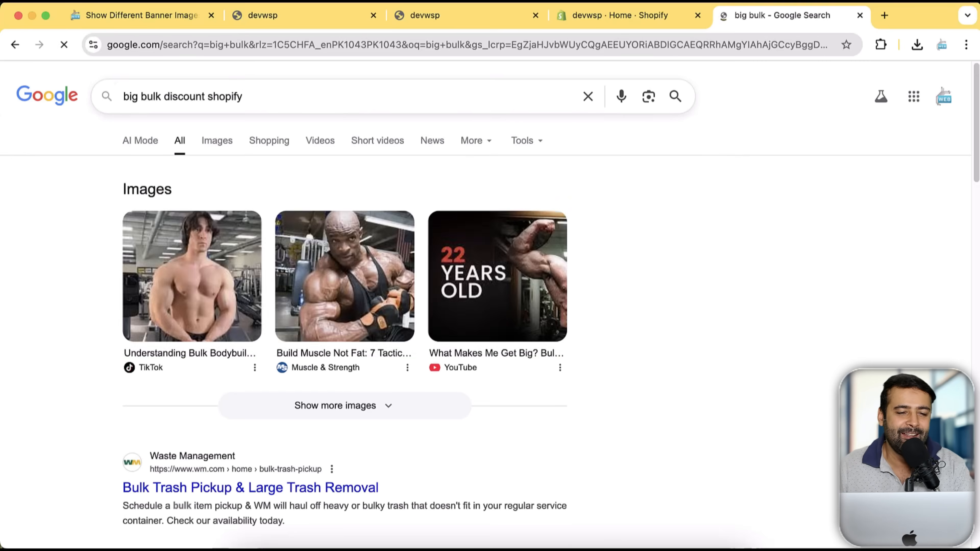
scroll(378, 178, down, 2)
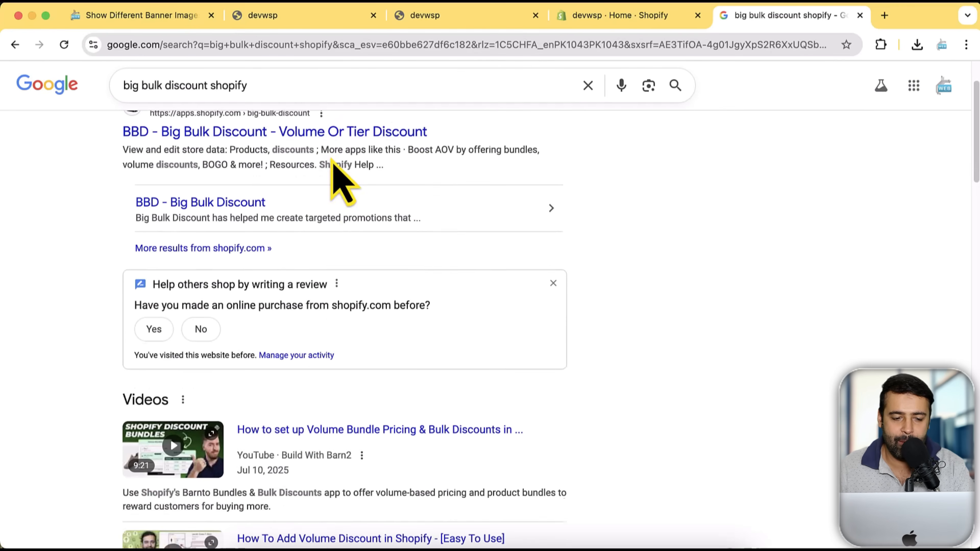
scroll(333, 201, up, 2)
click(328, 213)
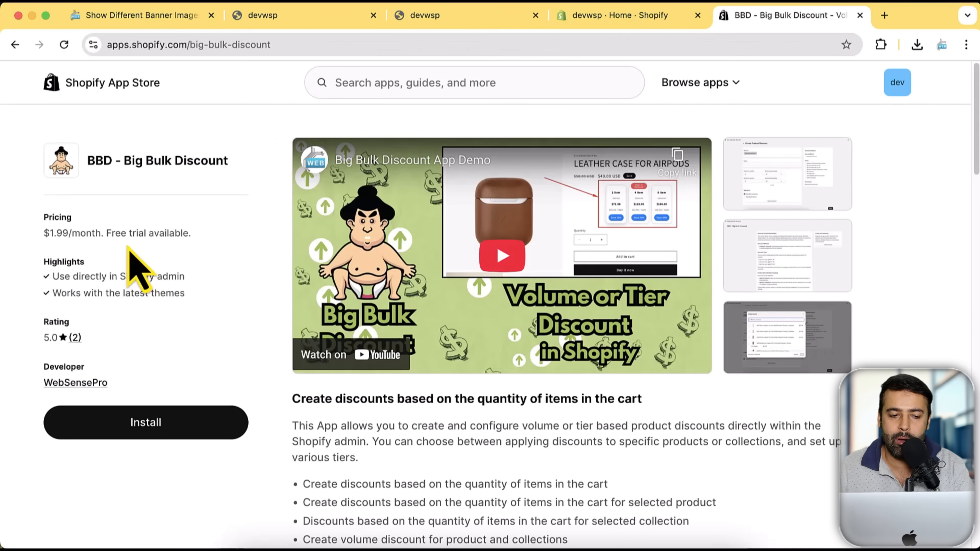
Read the free trial note under pricing and the description in the Big Bulk Discount app listing
drag(106, 233, 188, 233)
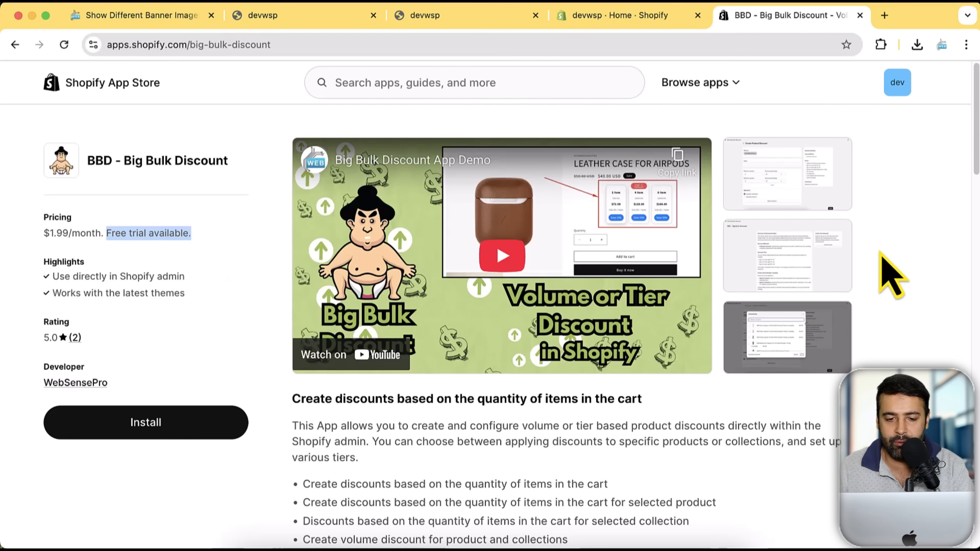
scroll(887, 274, down, 3)
scroll(887, 274, up, 3)
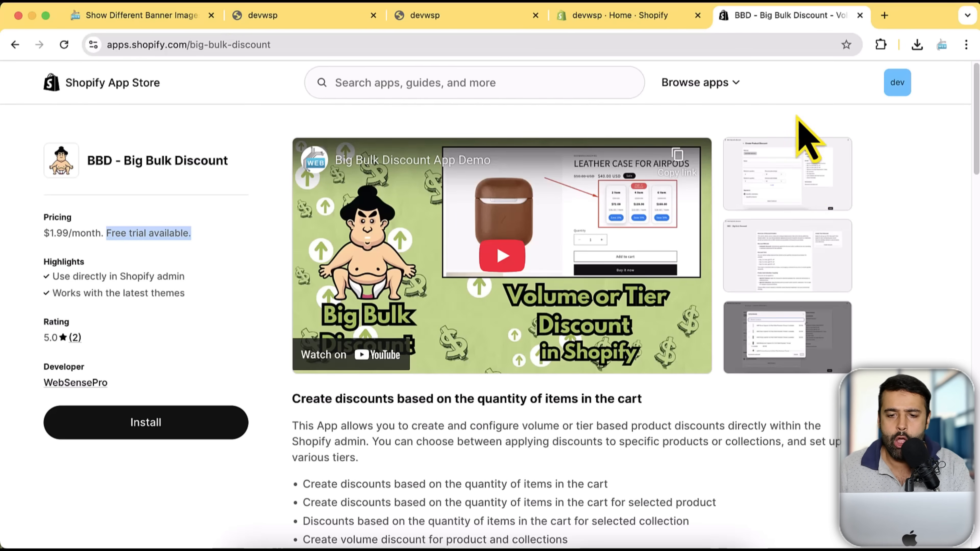
Return to the Shopify admin and publish the Savor theme from the theme library as the current theme
click(619, 26)
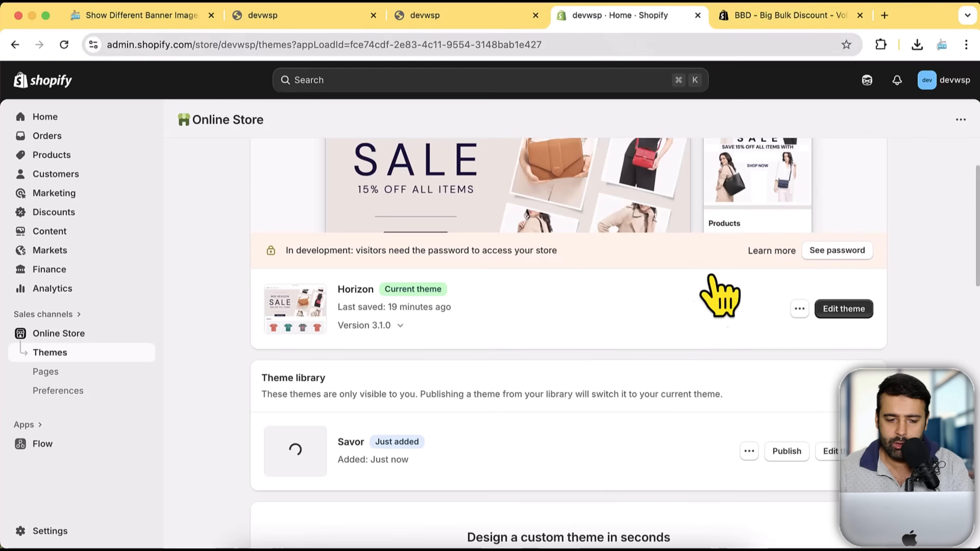
scroll(610, 231, down, 3)
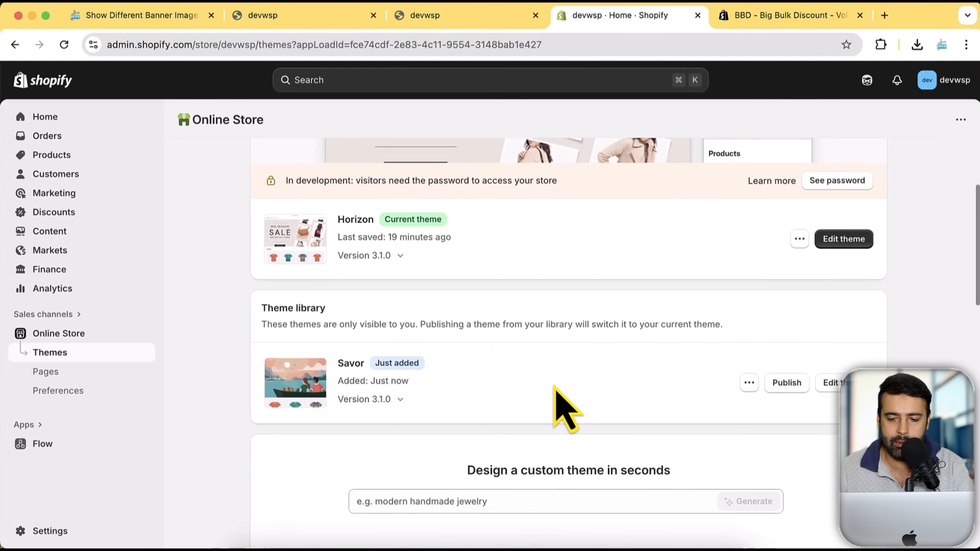
click(788, 384)
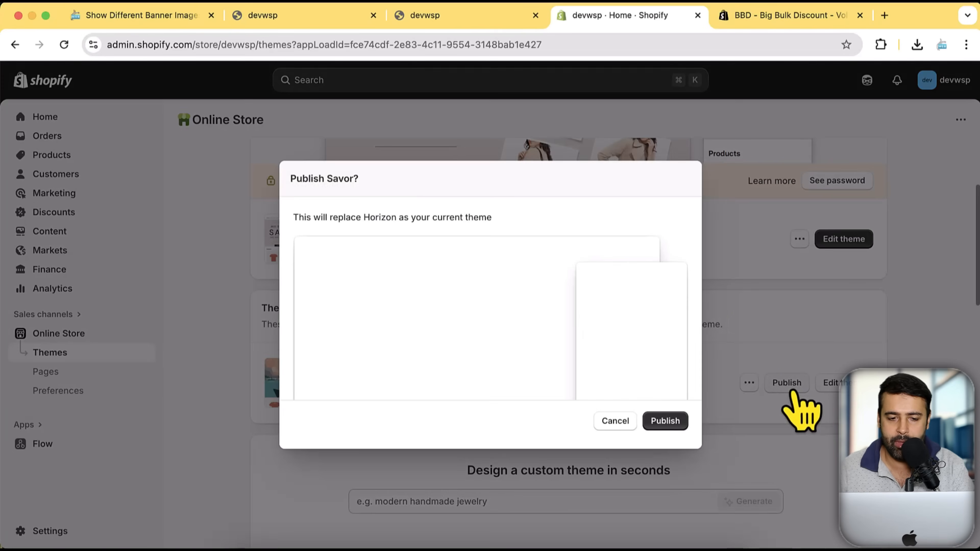
click(673, 431)
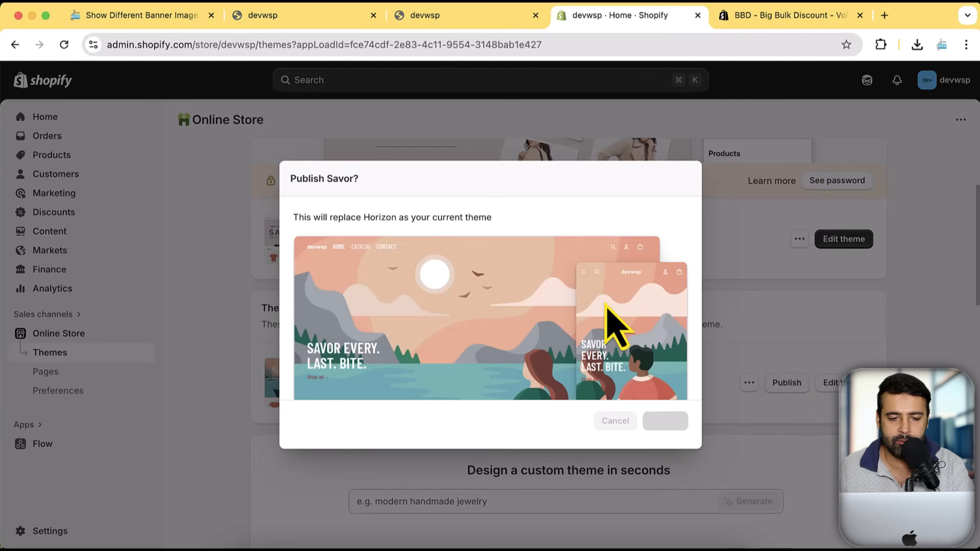
scroll(610, 309, down, 4)
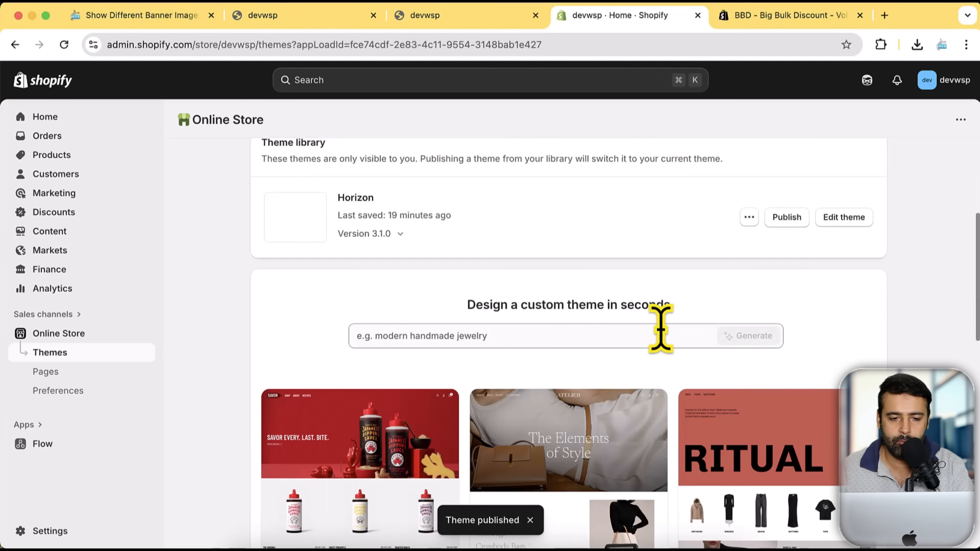
Open the Savor theme in the theme editor and show the home page in desktop preview
scroll(661, 324, up, 5)
scroll(647, 309, up, 2)
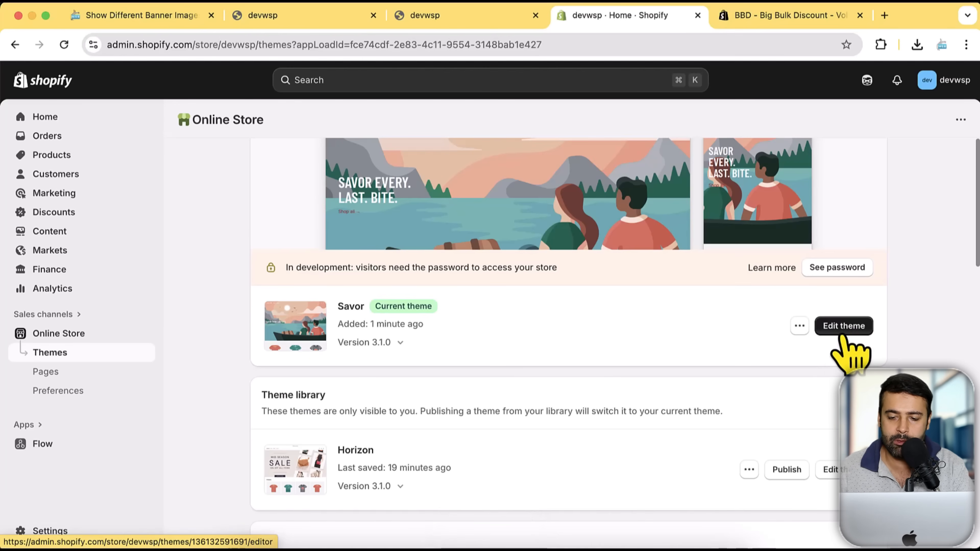
click(858, 334)
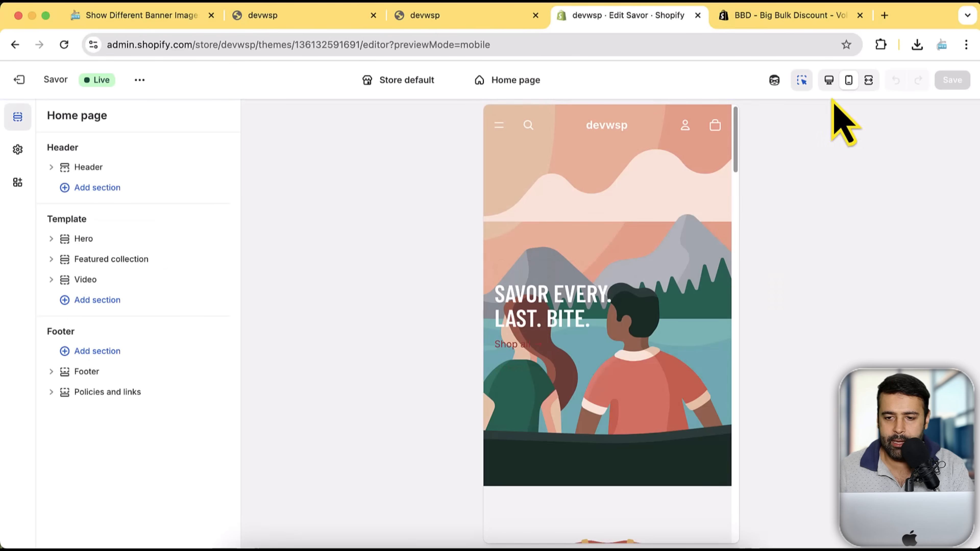
click(828, 80)
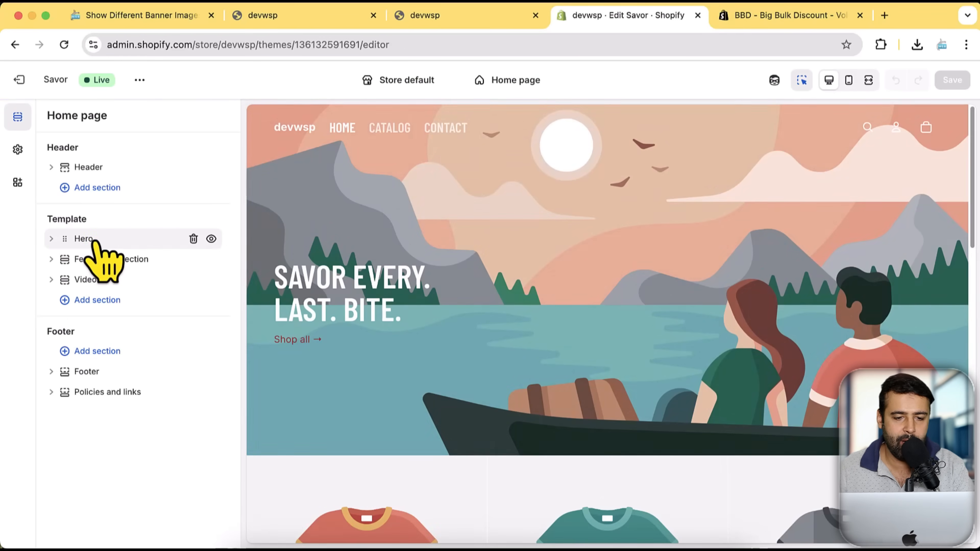
Set the first media image of the Hero section to the landscape file
click(96, 242)
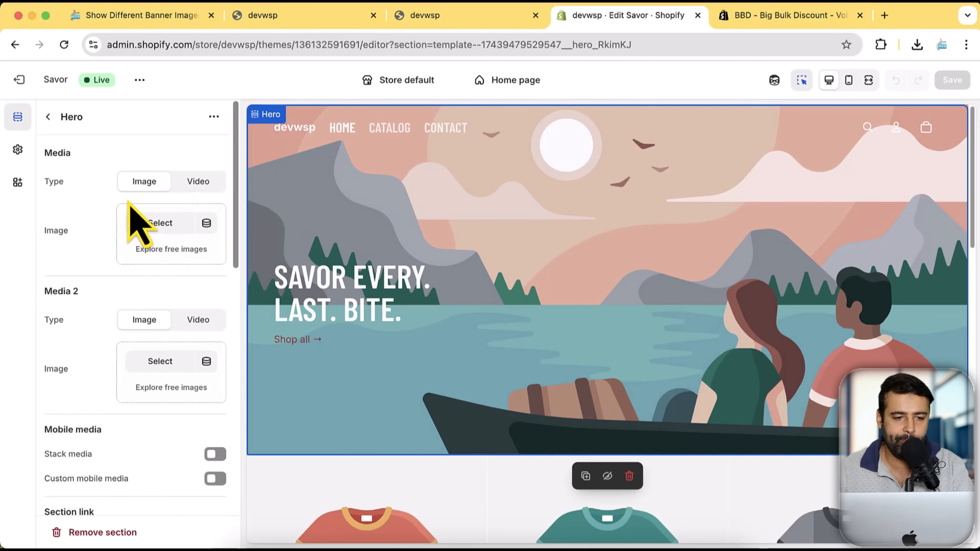
click(154, 224)
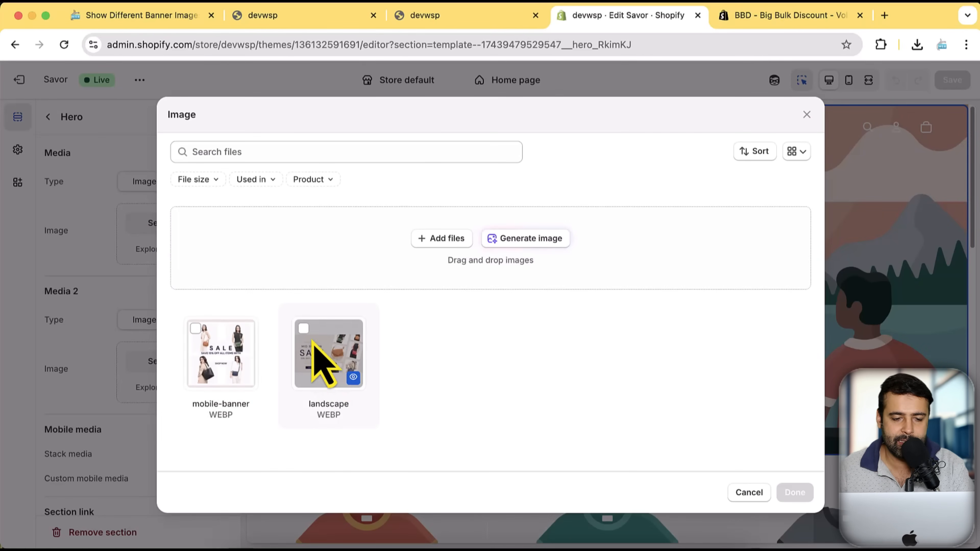
click(779, 496)
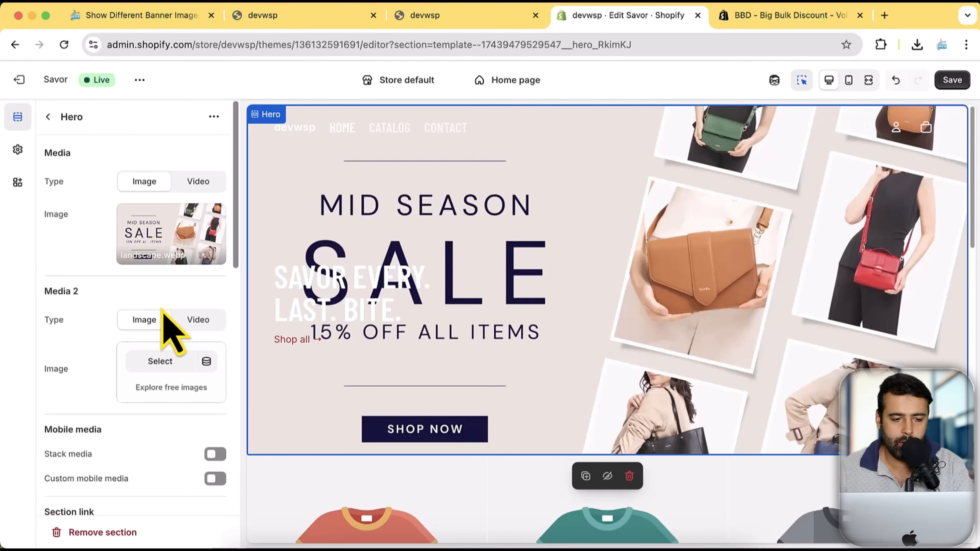
Hide the Group block inside the Hero section and check the banner in the mobile preview before returning to desktop
click(48, 116)
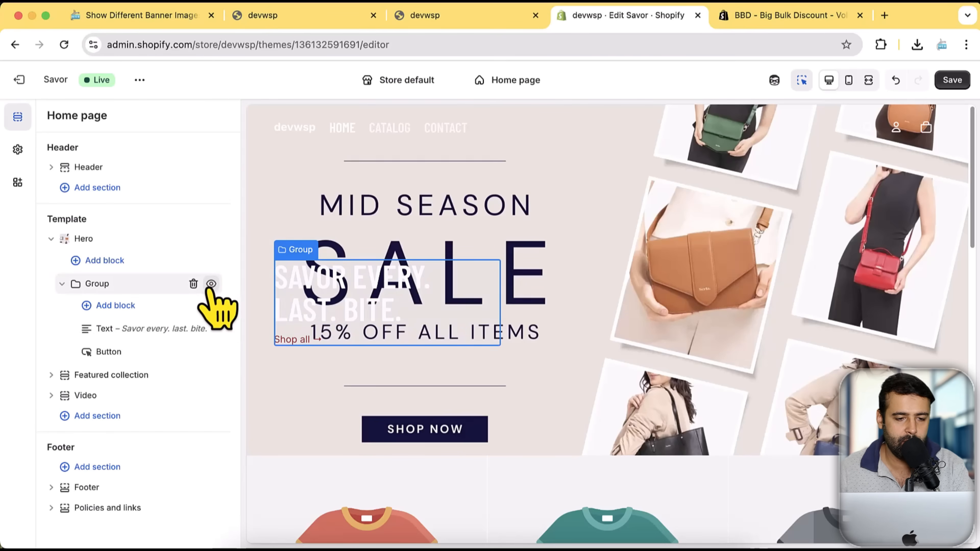
click(211, 284)
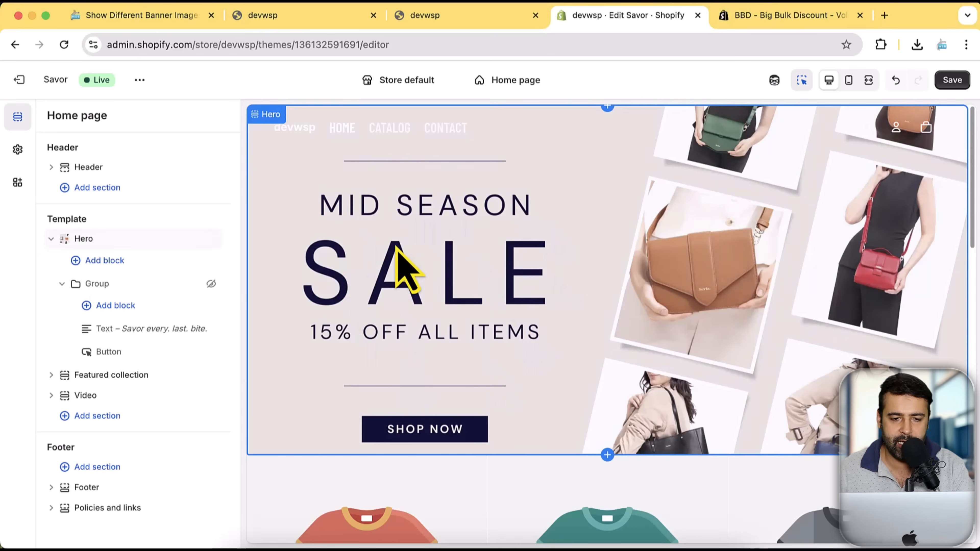
click(62, 284)
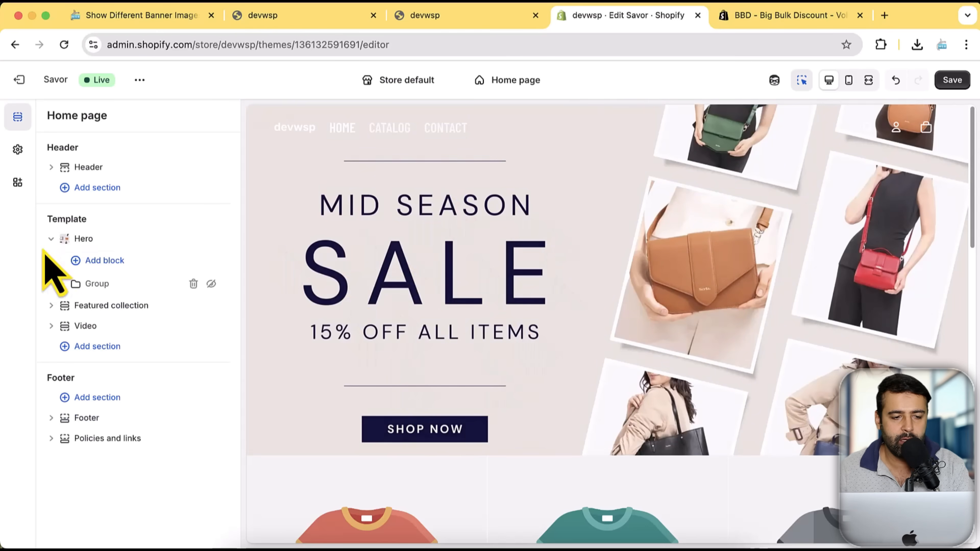
click(850, 82)
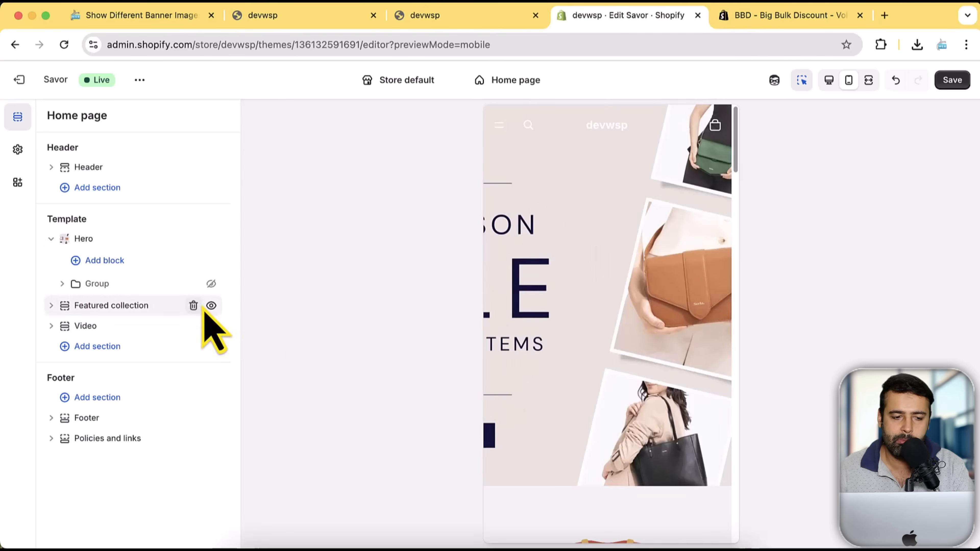
click(829, 80)
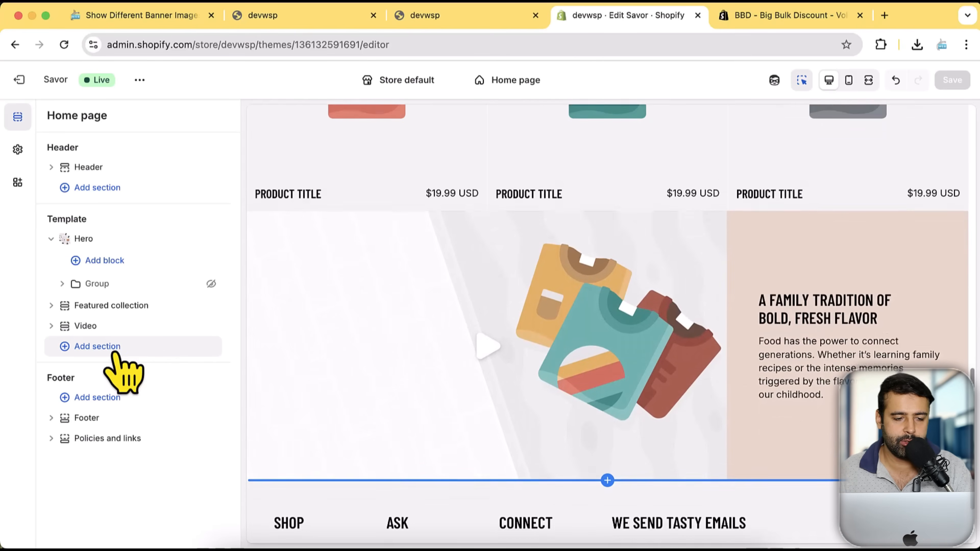
Add a Slideshow section below the Video section and set its first slide's image to the landscape file
click(115, 351)
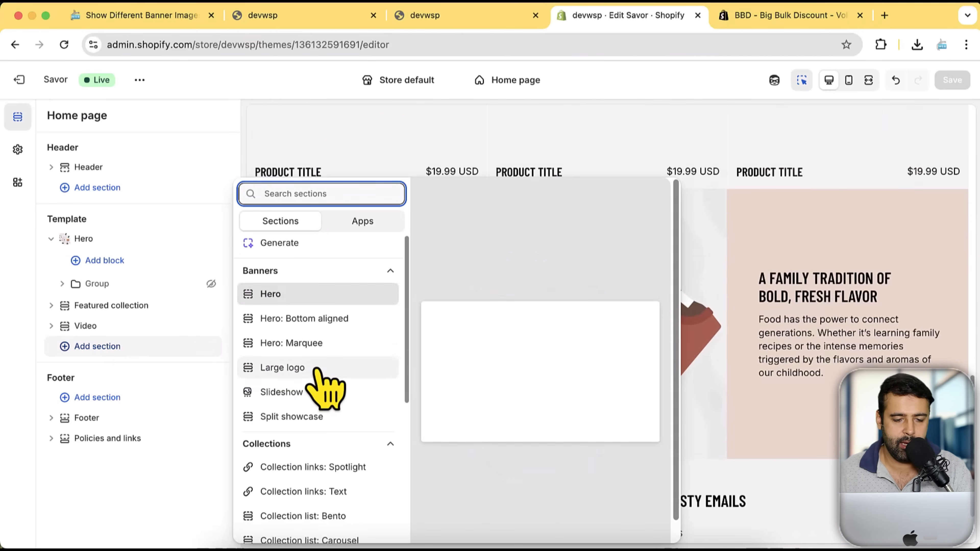
click(309, 393)
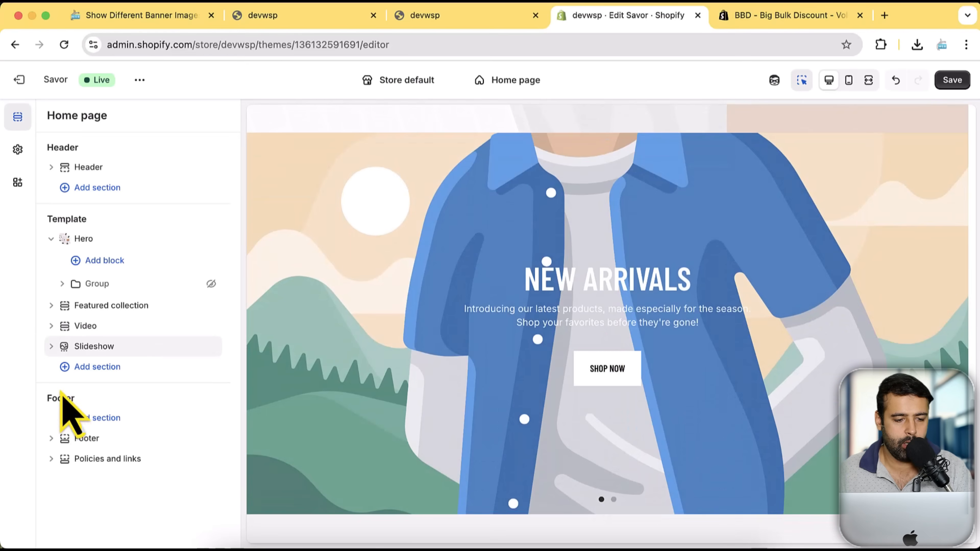
click(58, 346)
scroll(164, 281, down, 1)
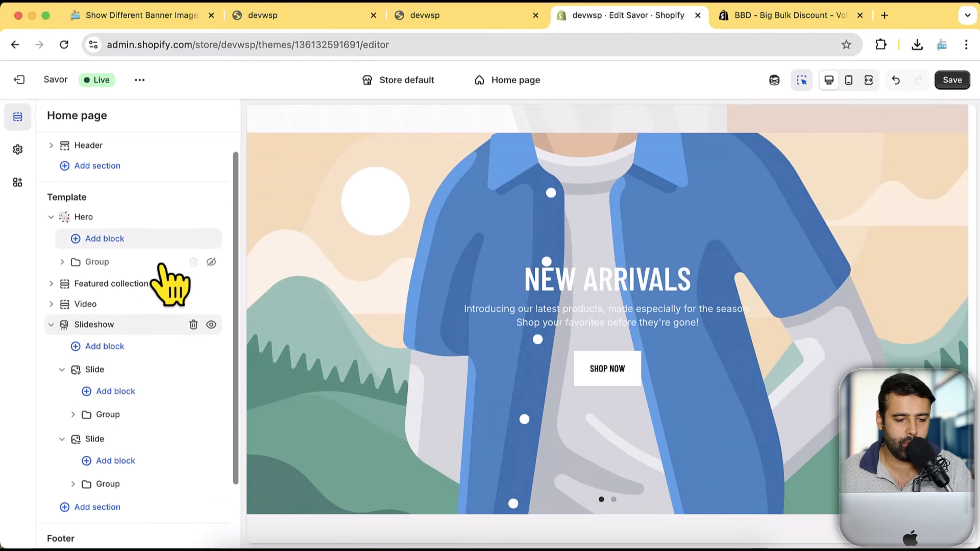
click(126, 368)
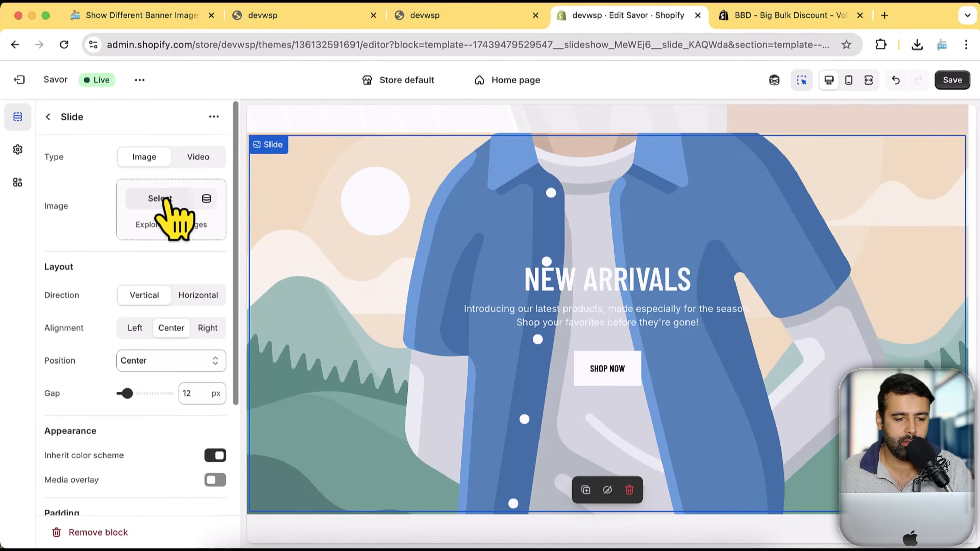
click(166, 208)
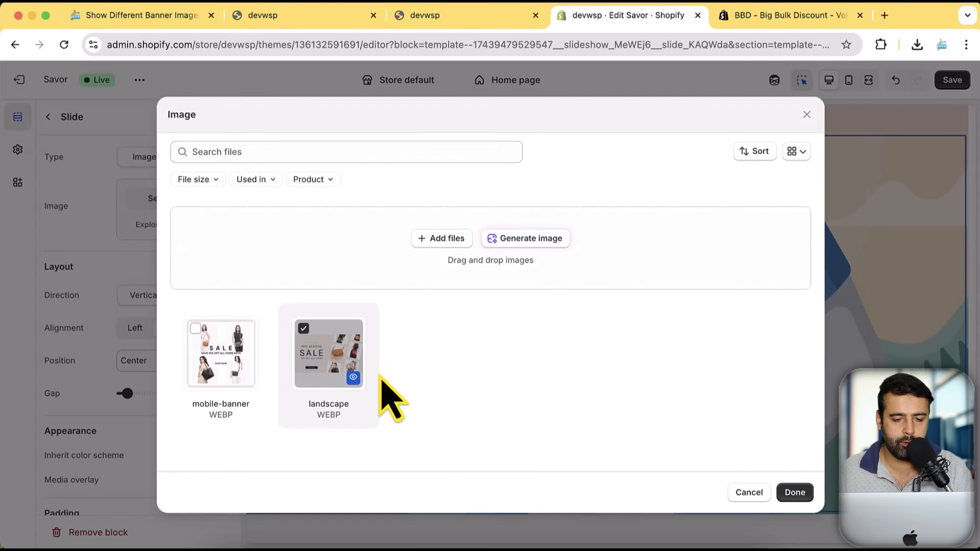
click(804, 497)
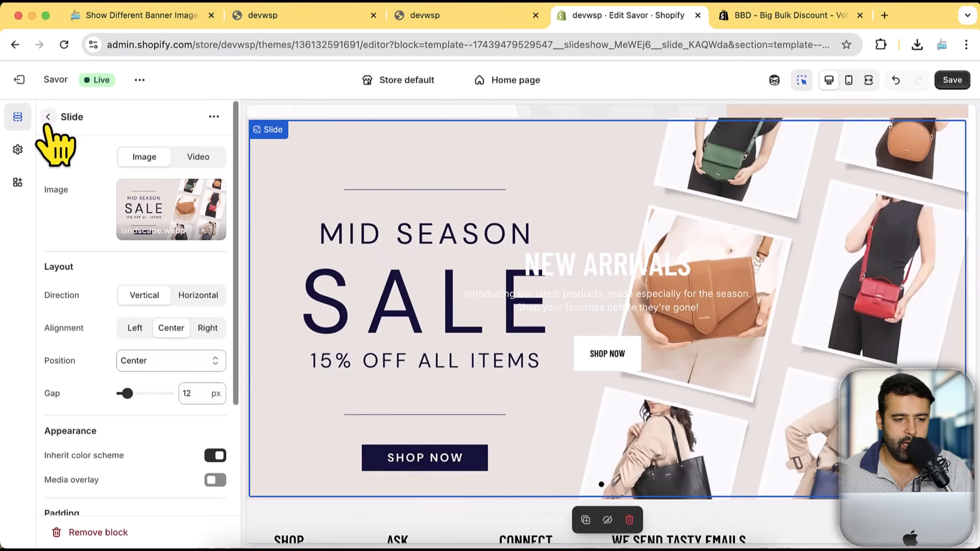
Hide the Group block in the slideshow's first slide and hide the entire second slide
click(47, 117)
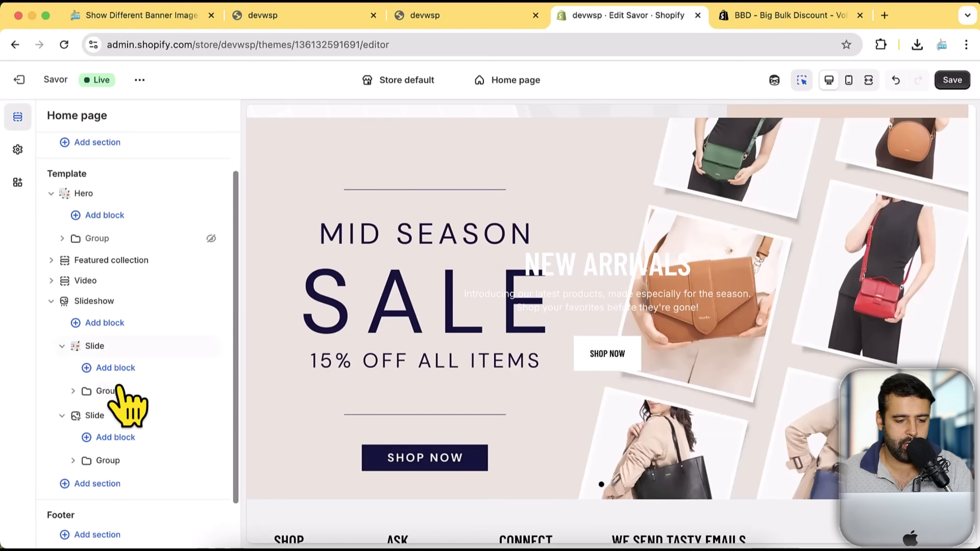
click(211, 391)
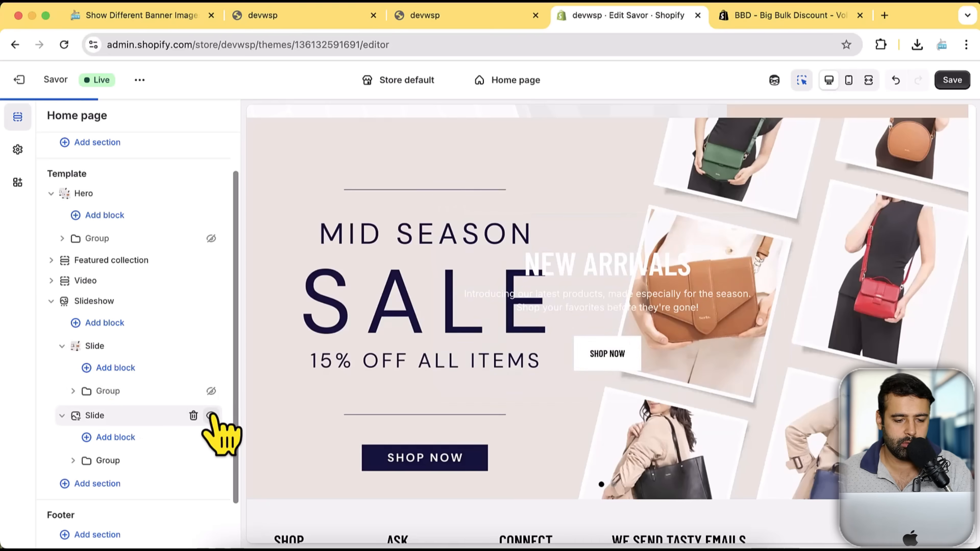
click(211, 415)
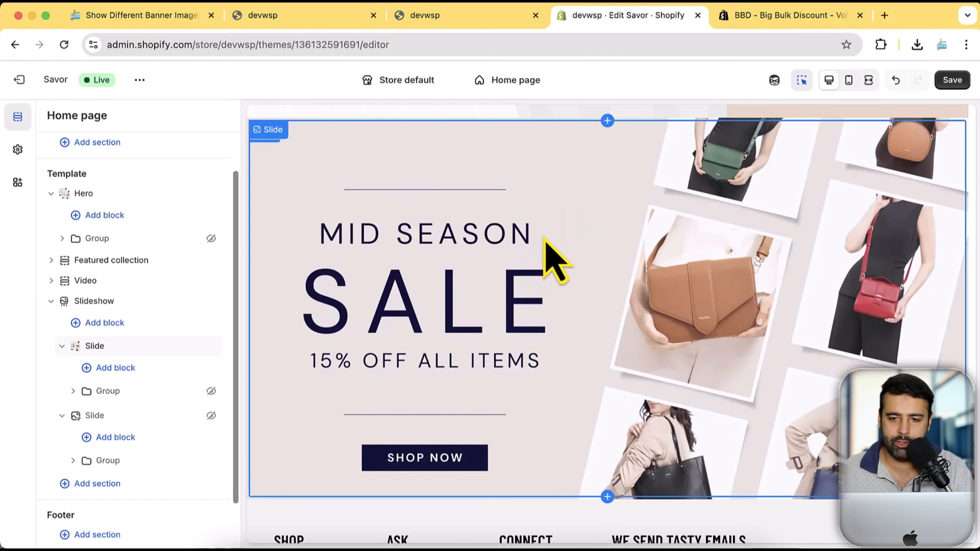
Examine how the slideshow and hero banners display in the mobile preview, and return to the desktop preview
click(849, 80)
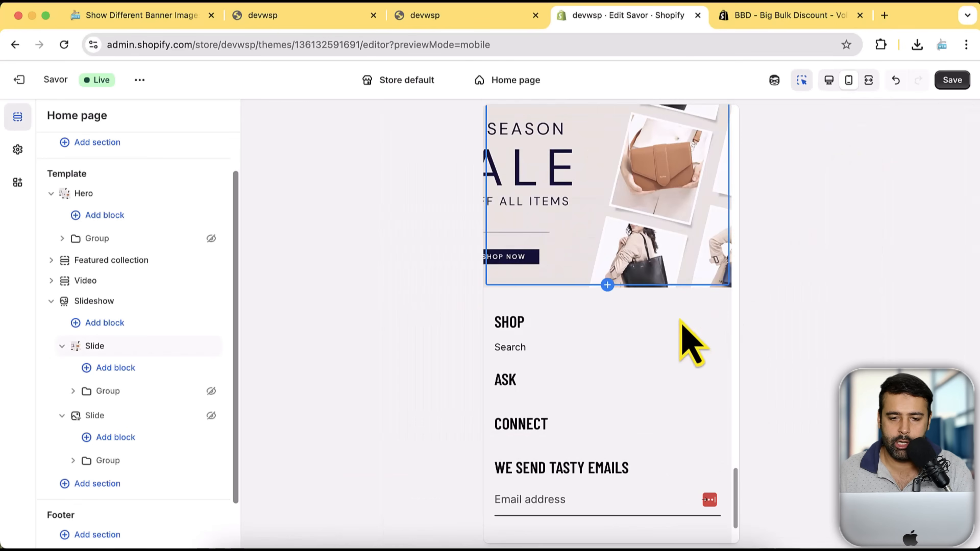
scroll(617, 351, up, 3)
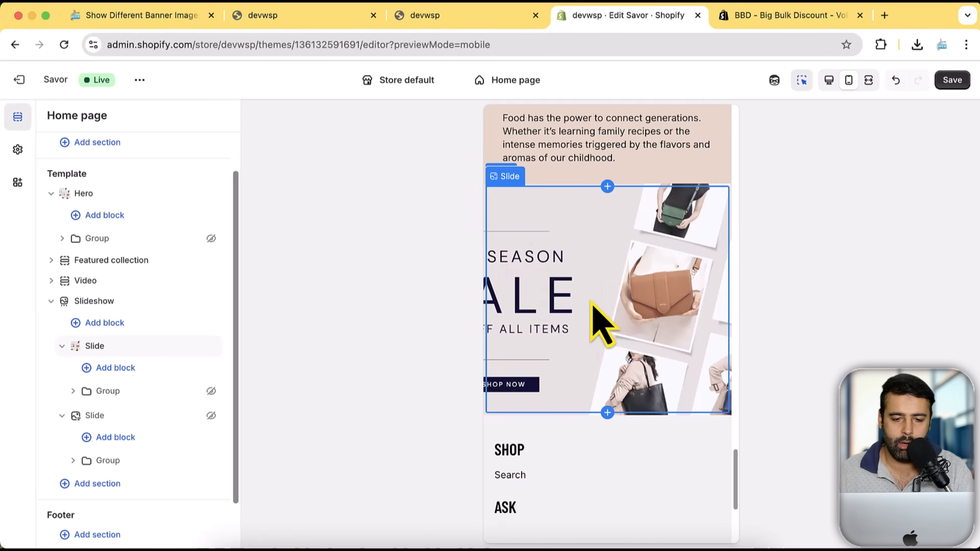
scroll(619, 328, up, 8)
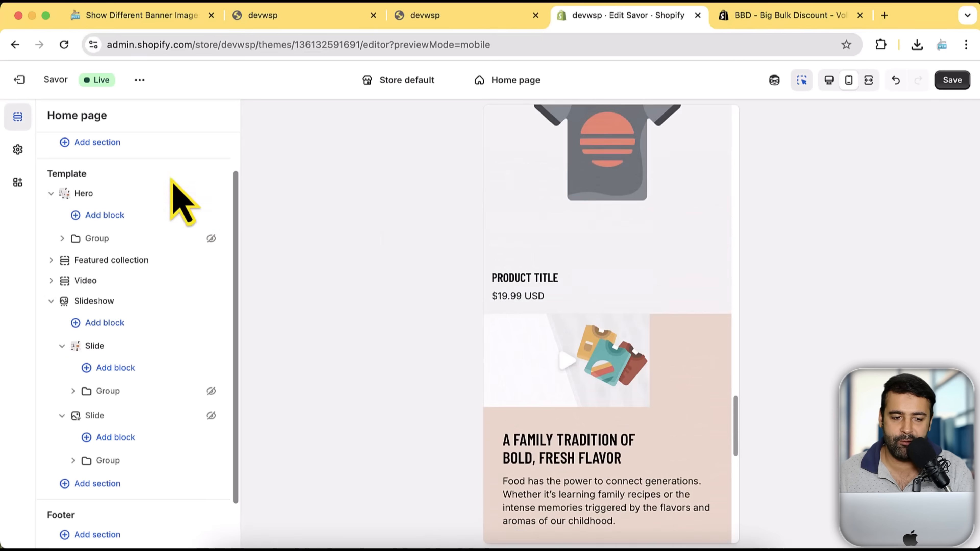
scroll(680, 353, up, 10)
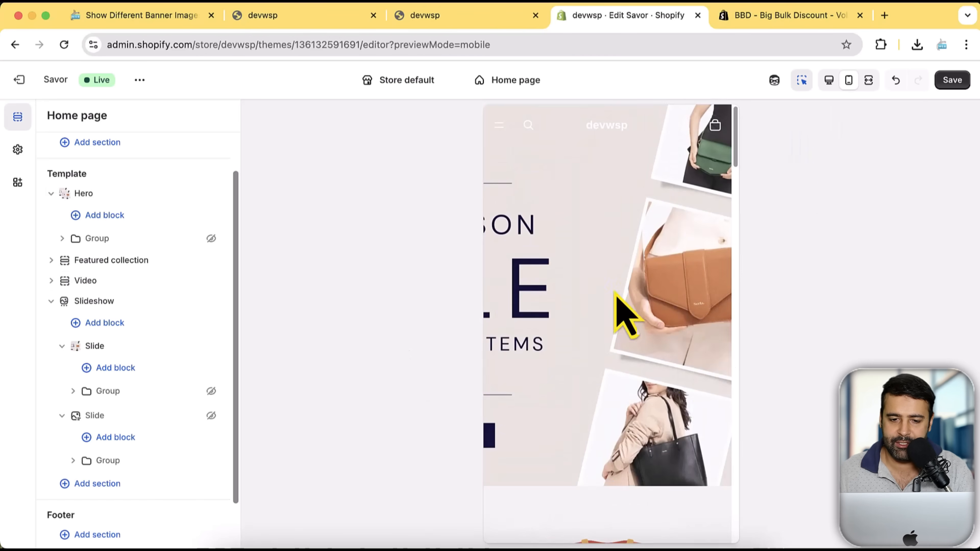
click(830, 81)
Duplicate the Hero section in the home page template
scroll(77, 270, up, 1)
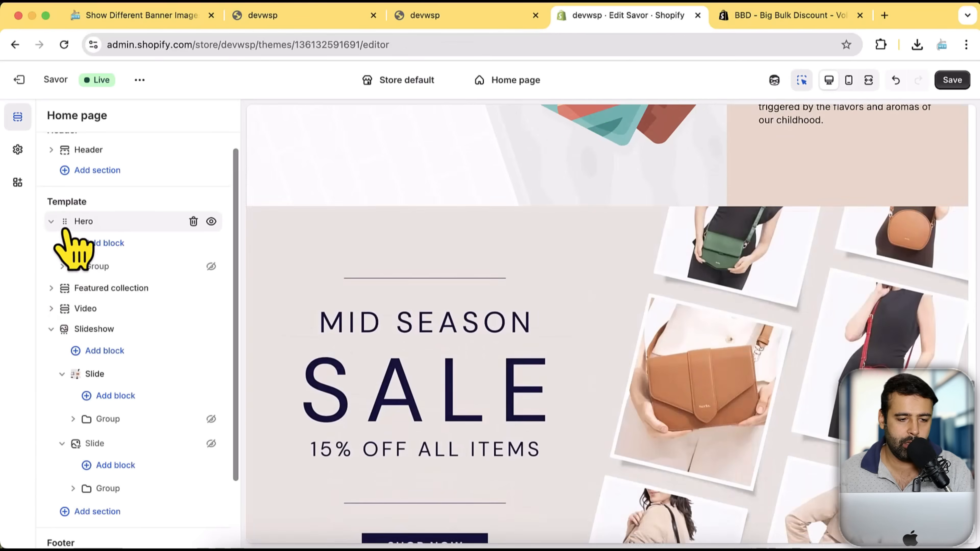
click(51, 221)
right_click(98, 222)
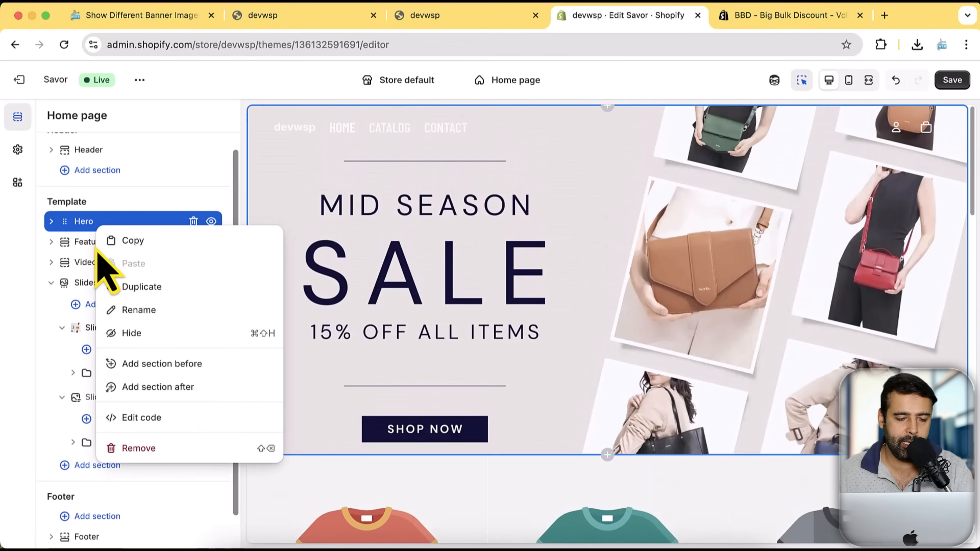
click(148, 291)
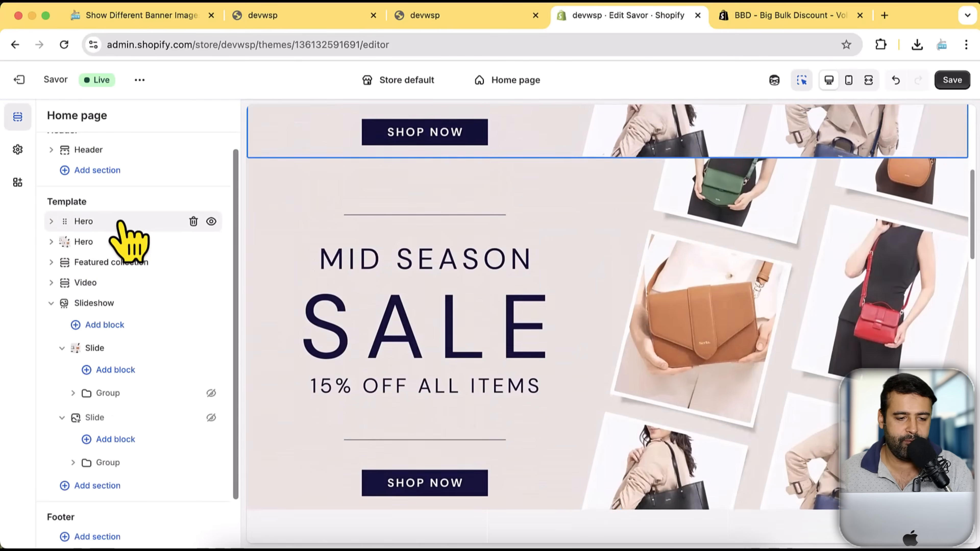
Rename the first of the two Hero sections to "Hero - Desktop" and return to the section list
right_click(120, 223)
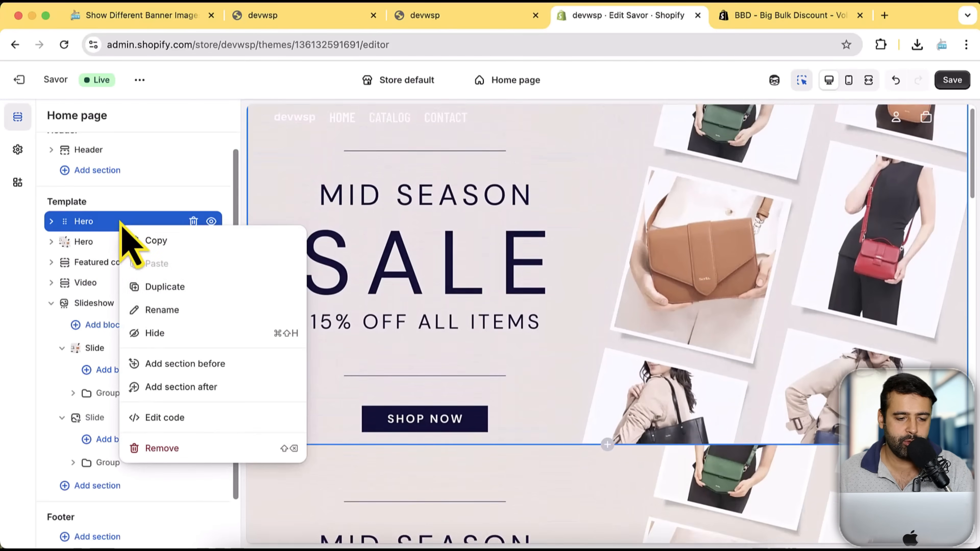
click(174, 311)
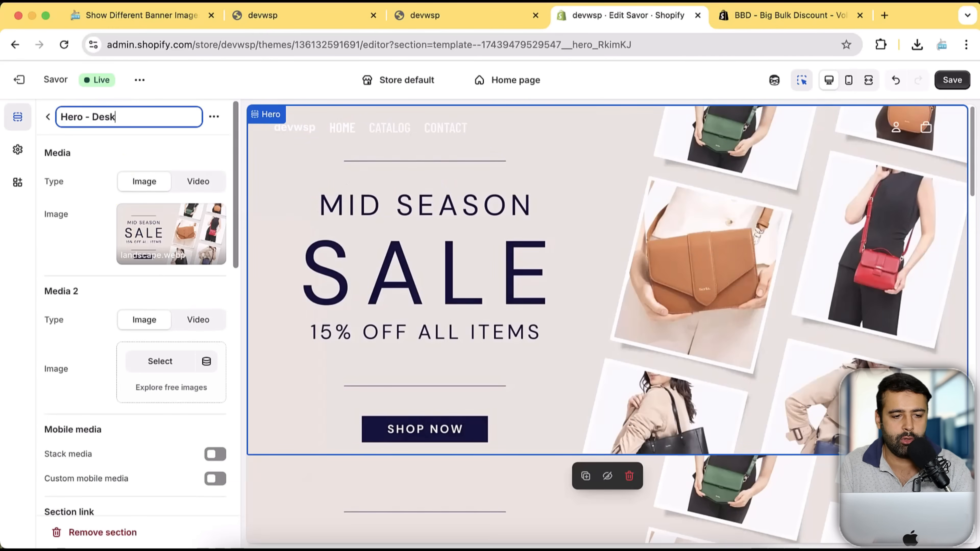
text(Hero - Desktop)
click(48, 117)
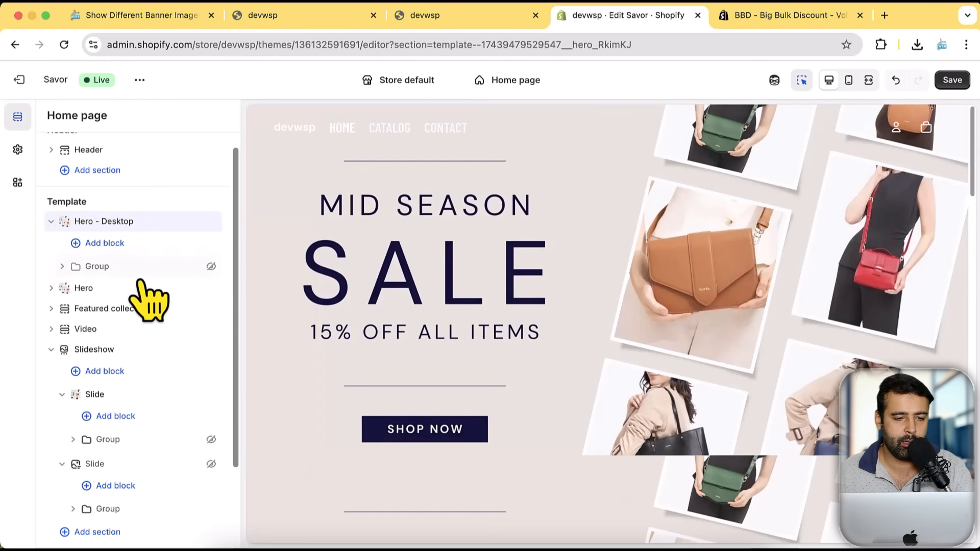
Rename the second Hero section, below Hero - Desktop, to "Hero - Mobile" and return to the section list
right_click(122, 295)
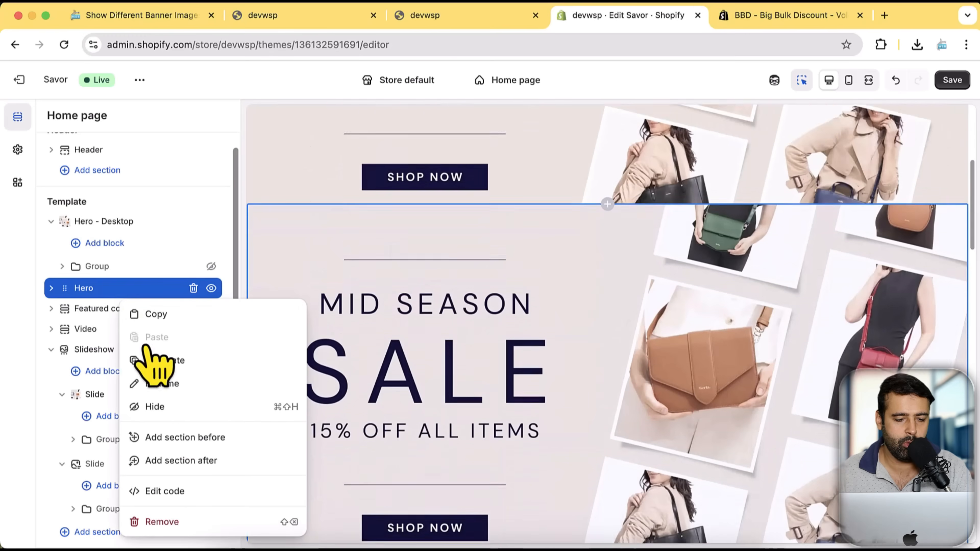
click(179, 386)
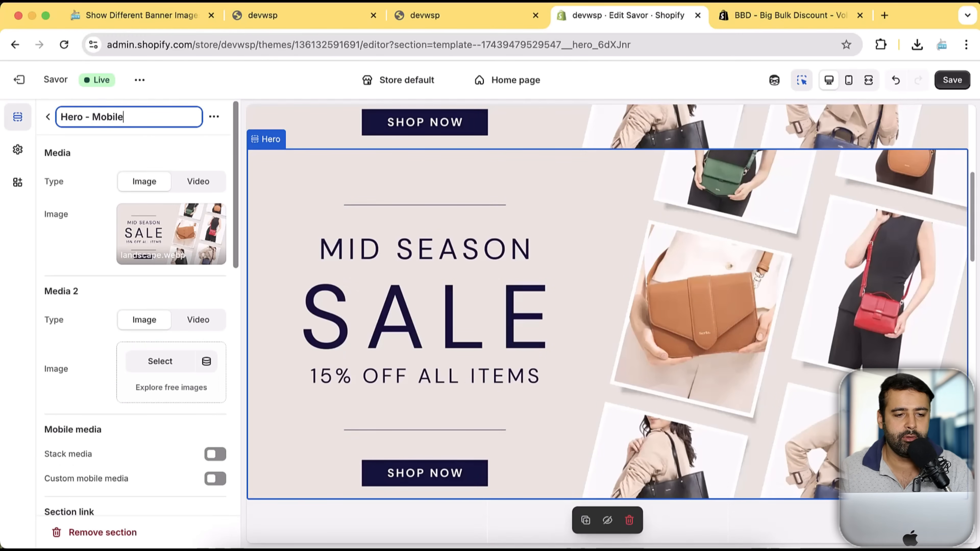
click(48, 117)
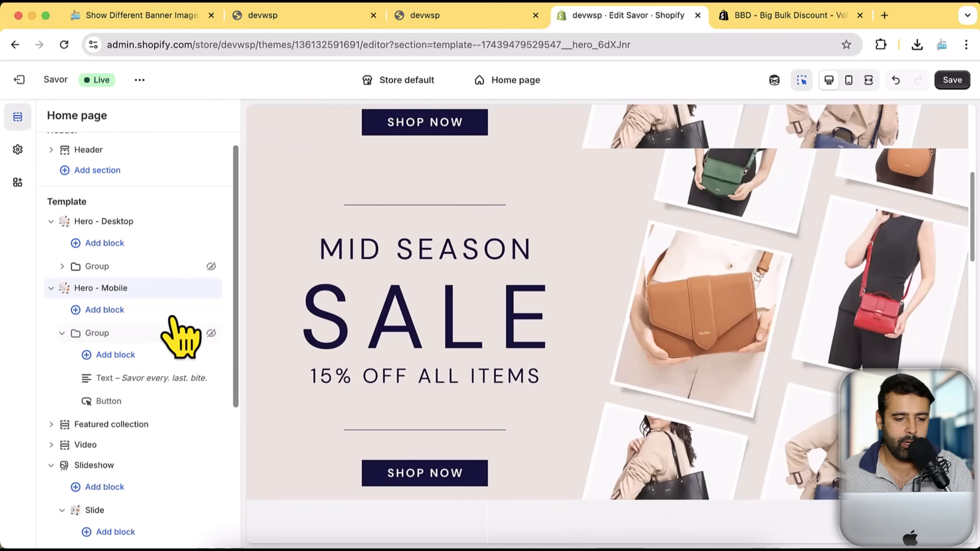
Replace the Hero - Mobile section's first media image with mobile-banner and save the theme changes
click(101, 287)
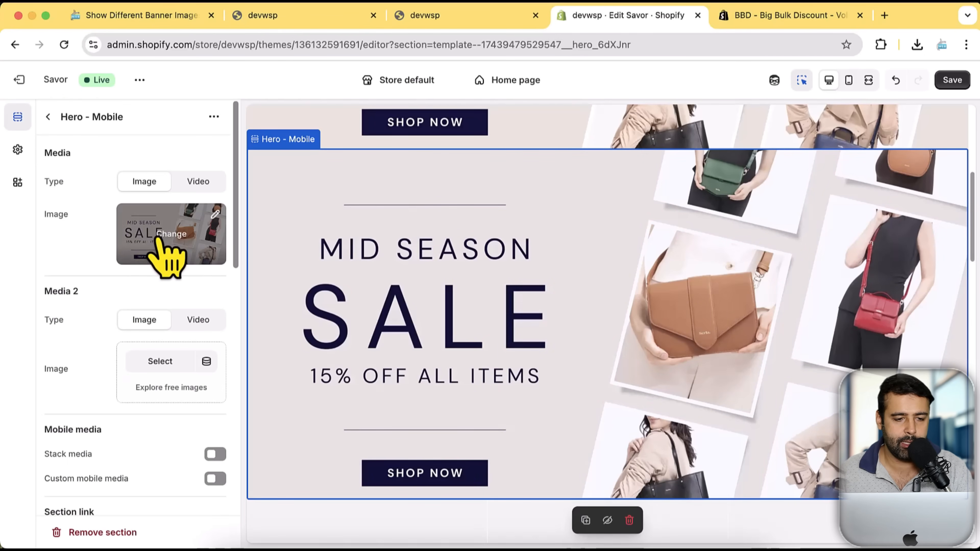
click(160, 241)
click(203, 290)
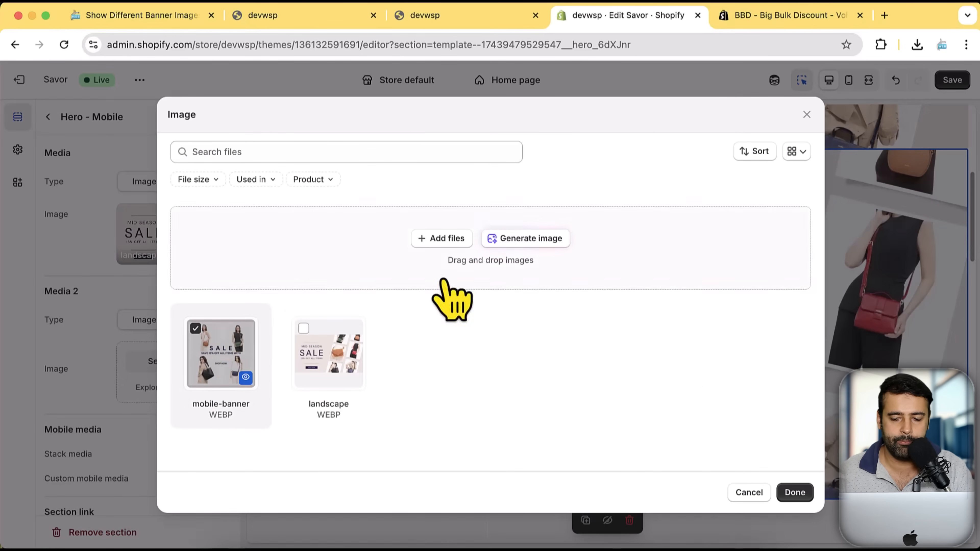
click(789, 494)
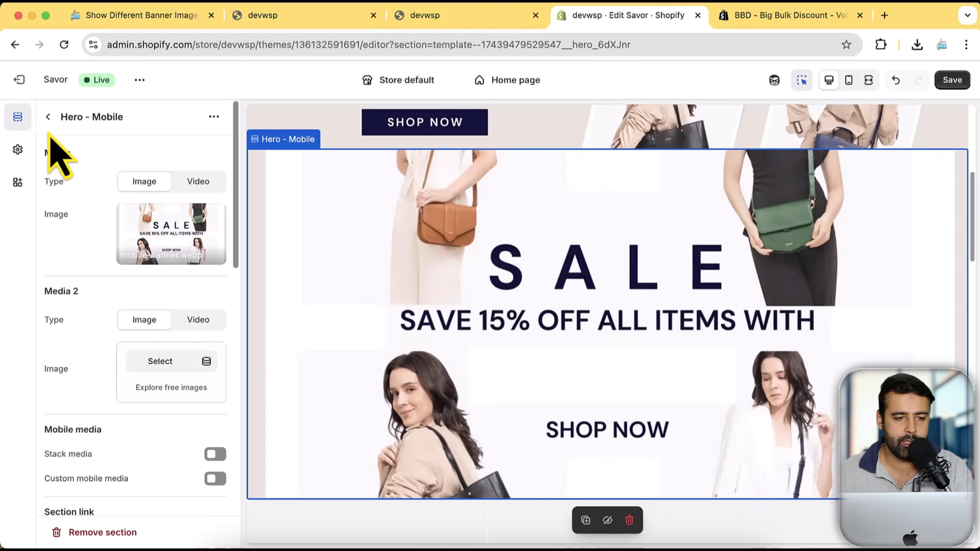
click(48, 117)
scroll(772, 293, up, 8)
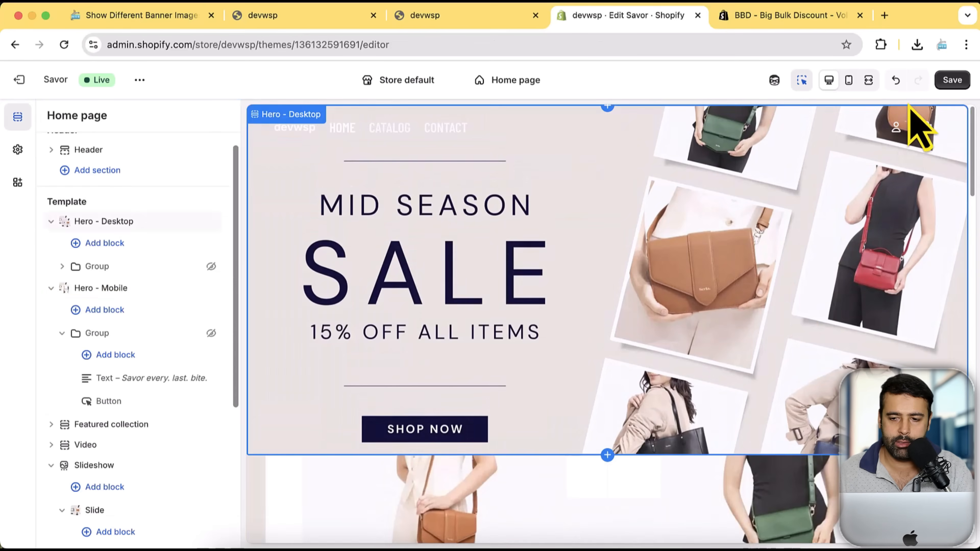
click(951, 80)
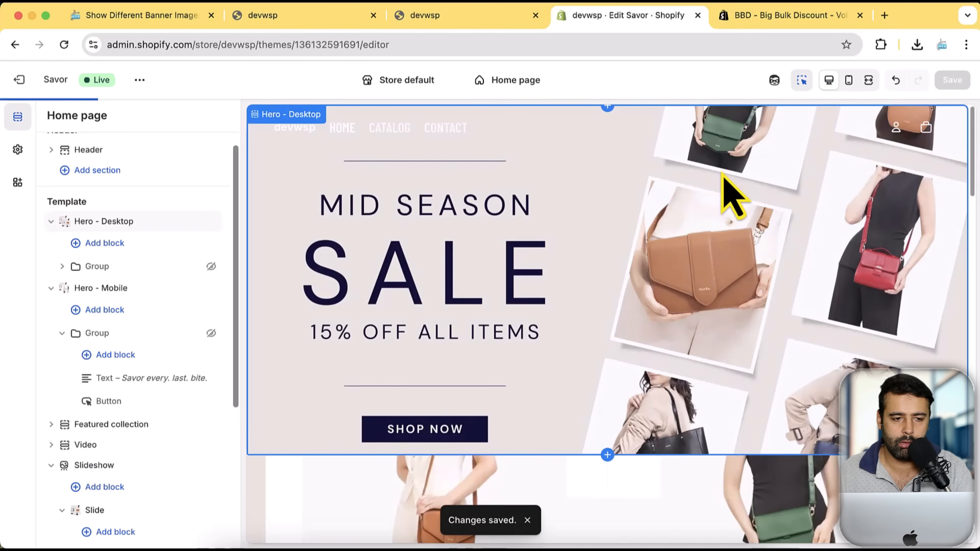
Compare the desktop and mobile hero banners in the preview, and collapse both Hero sections in the section list
scroll(803, 247, down, 5)
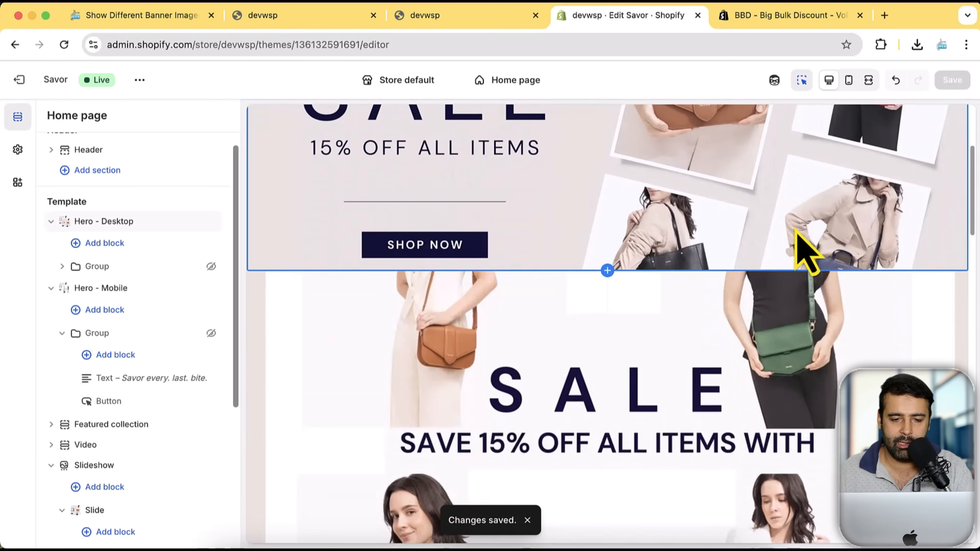
scroll(803, 247, down, 8)
scroll(614, 267, up, 12)
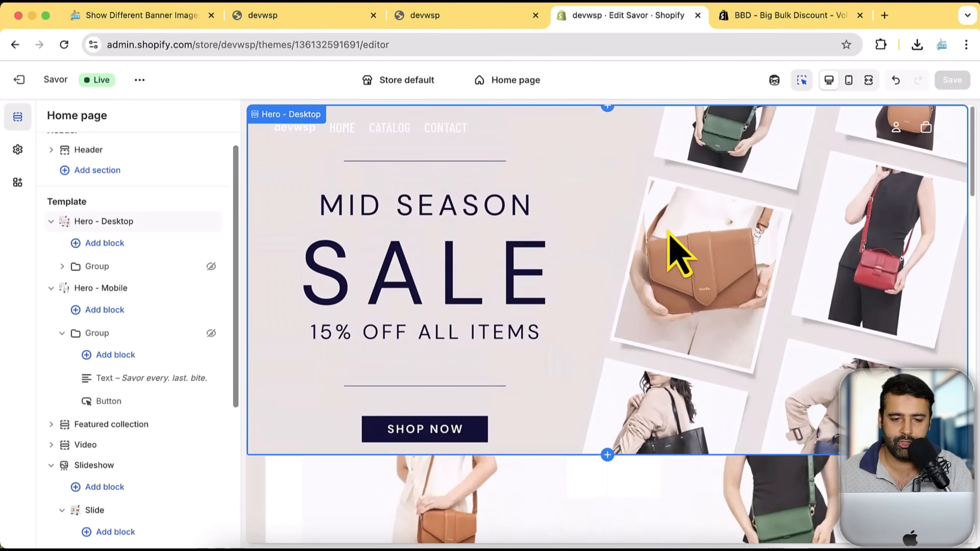
scroll(669, 230, down, 7)
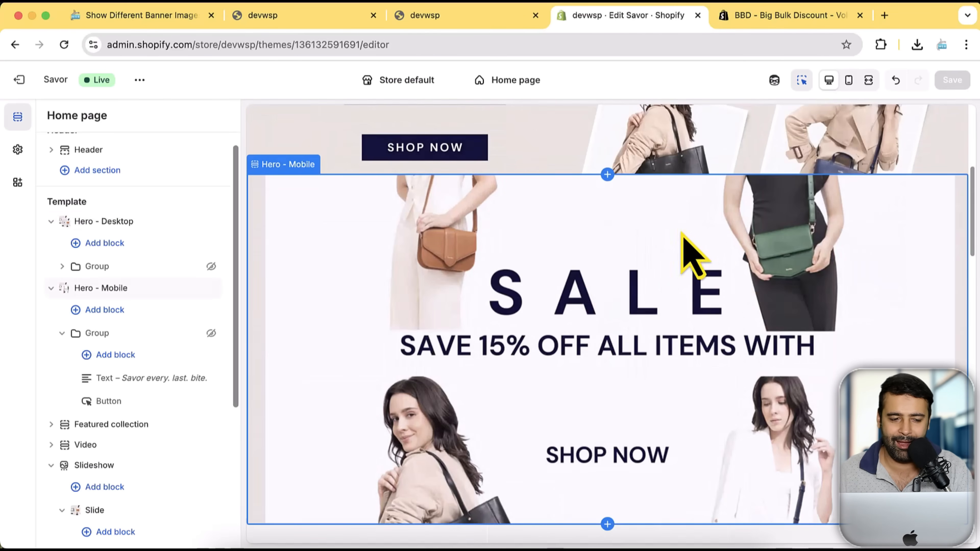
click(50, 288)
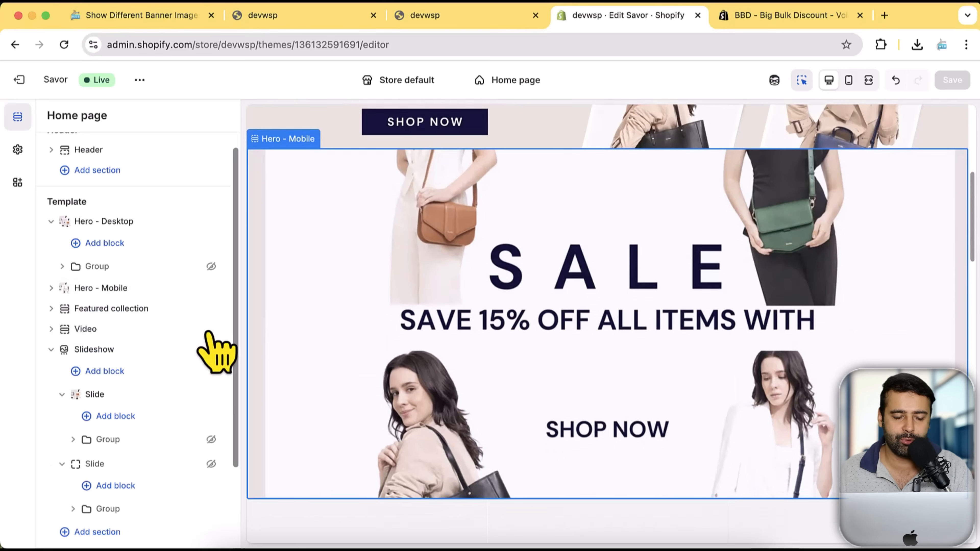
click(50, 221)
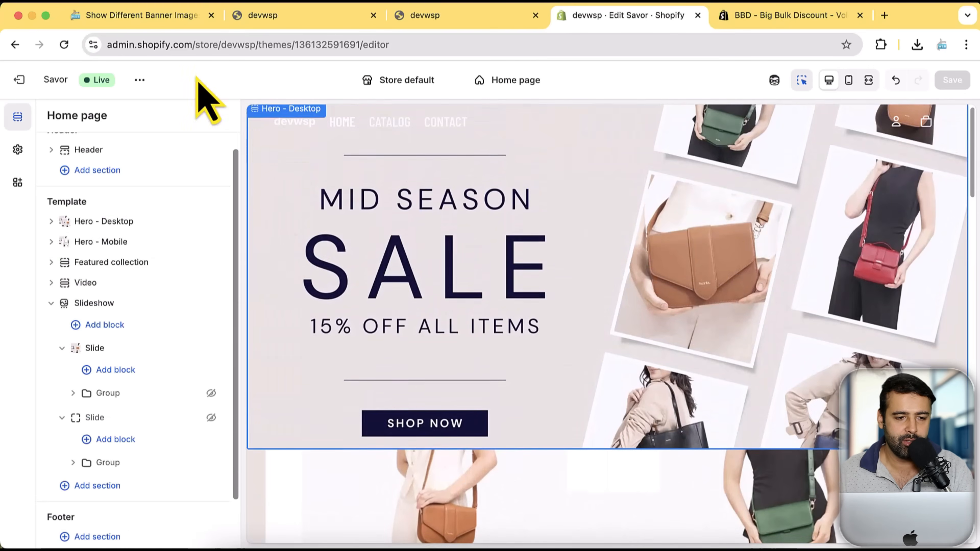
Switch to the WebSensePro banner images article and examine its code sections for Horizon and Dawn themes
click(155, 16)
click(309, 43)
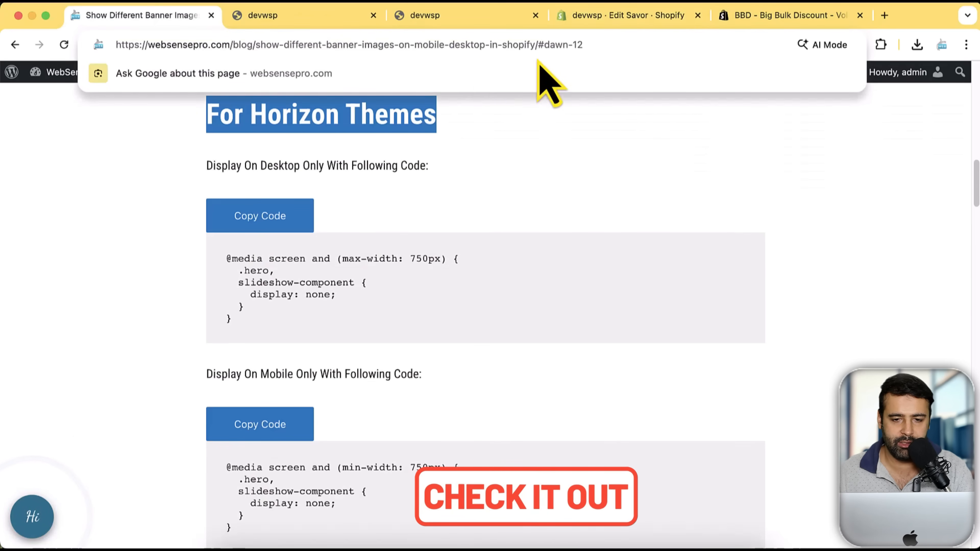
drag(538, 45, 145, 48)
click(845, 234)
scroll(849, 235, up, 7)
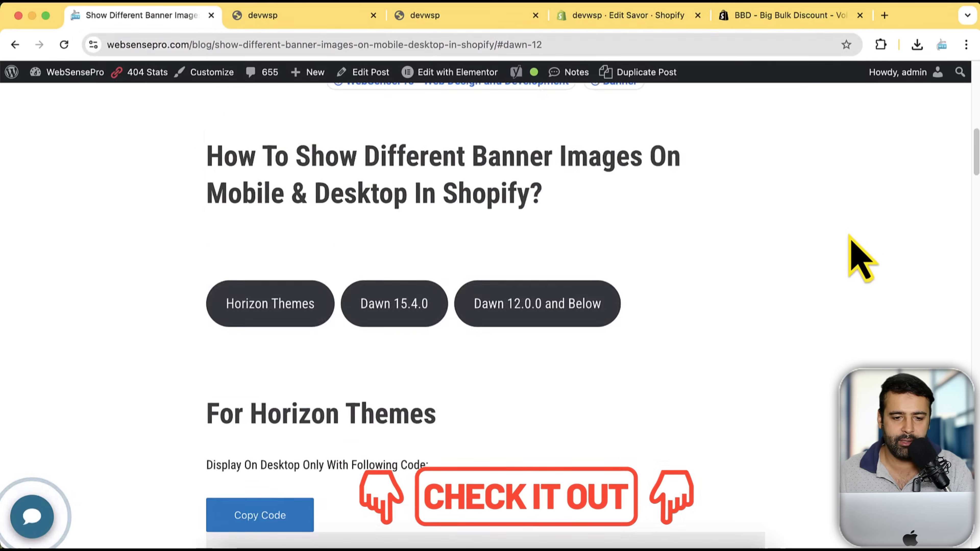
scroll(754, 219, up, 5)
scroll(766, 285, down, 8)
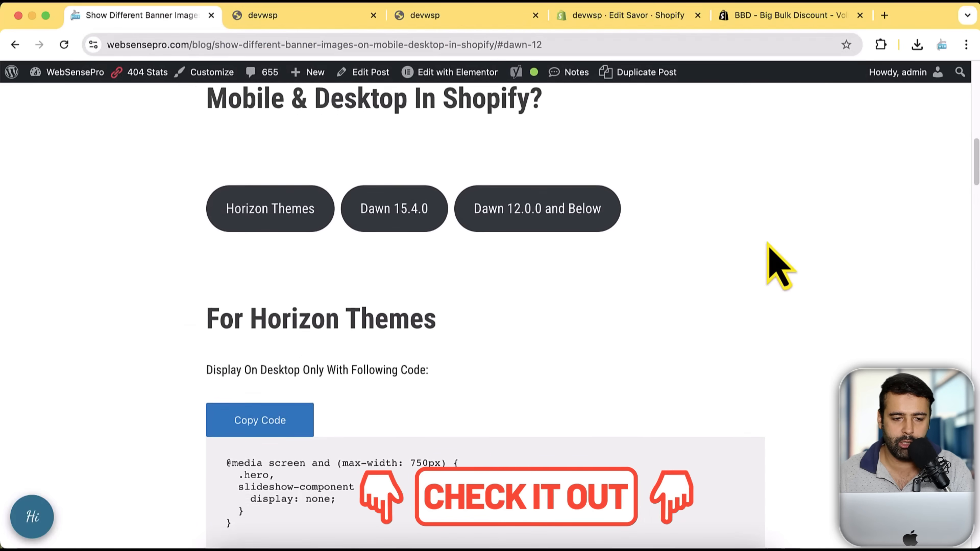
scroll(780, 267, up, 1)
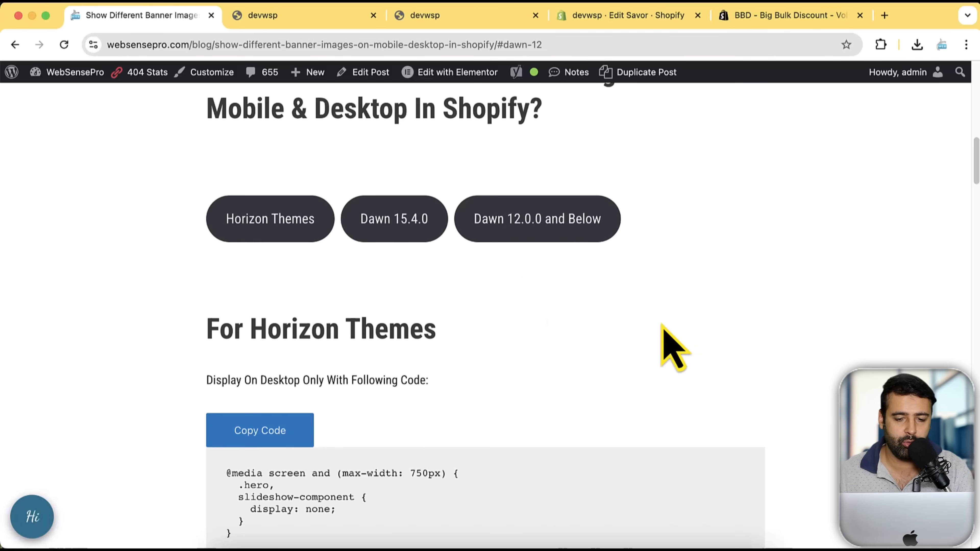
click(540, 224)
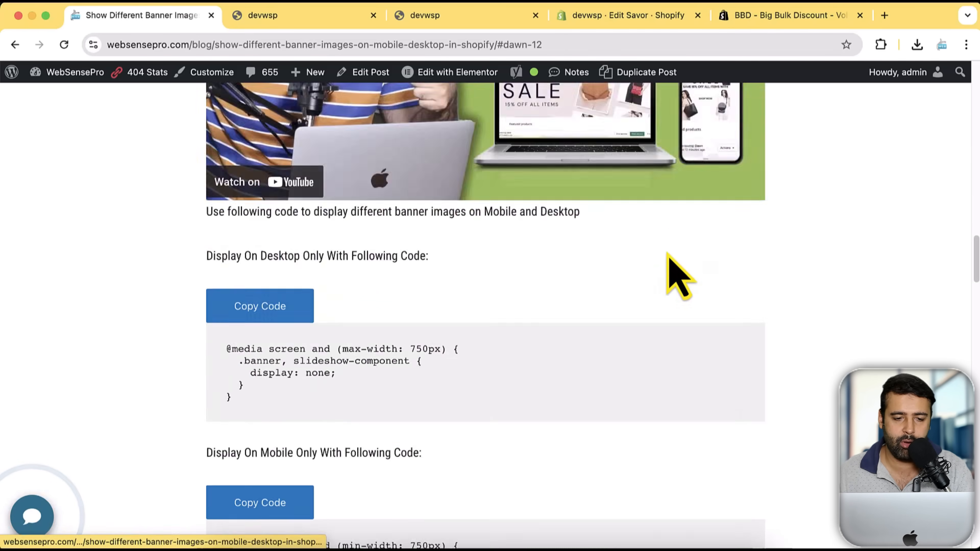
scroll(756, 259, up, 20)
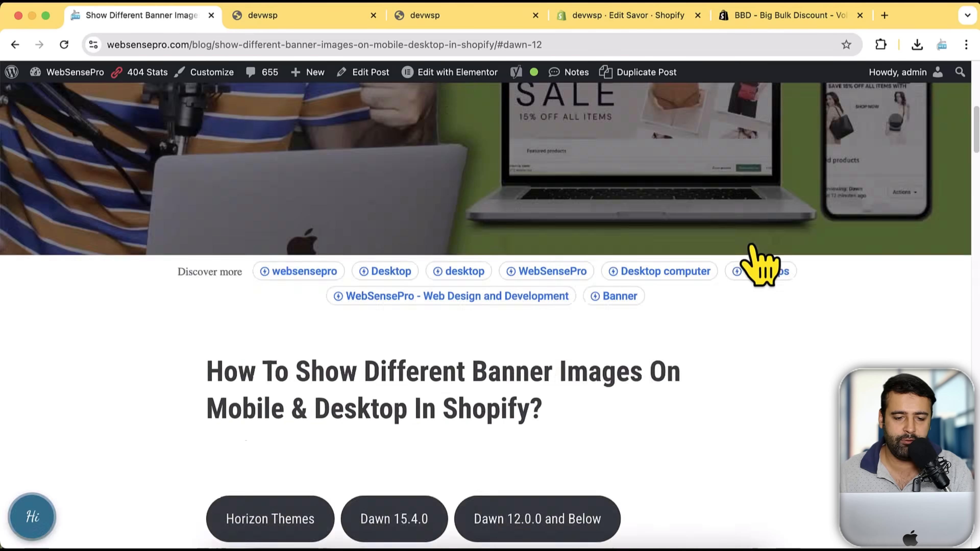
scroll(758, 262, down, 10)
scroll(723, 226, down, 5)
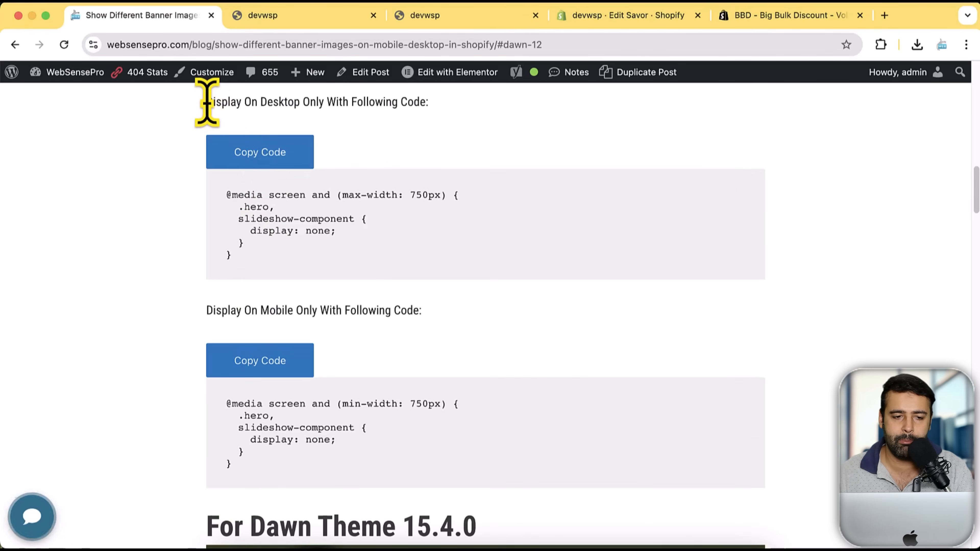
Copy the desktop-only display code for Horizon themes from the article
drag(207, 103, 442, 108)
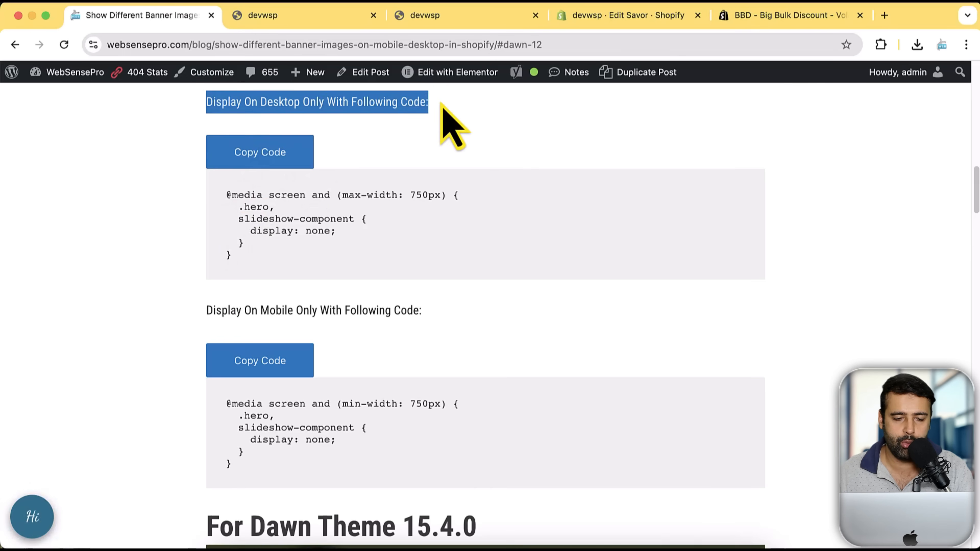
click(281, 213)
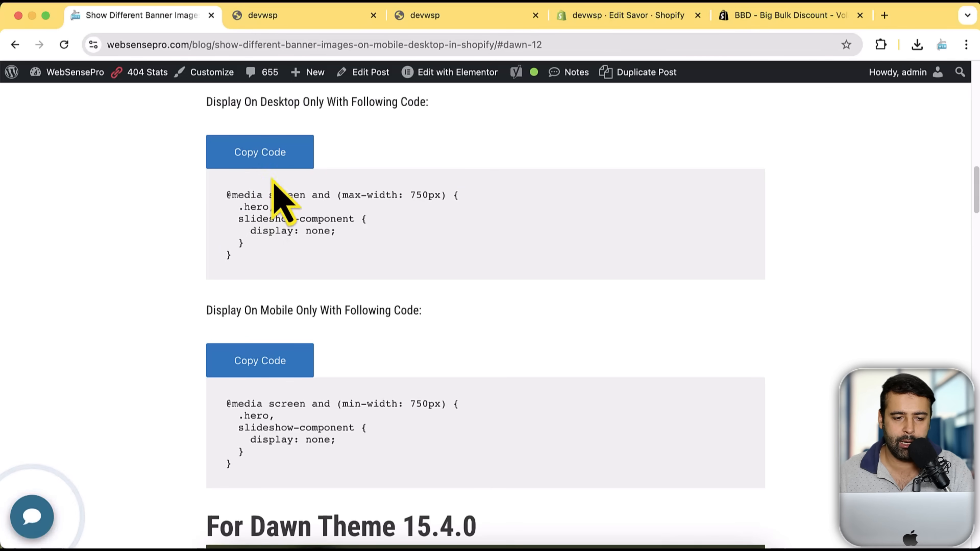
click(272, 164)
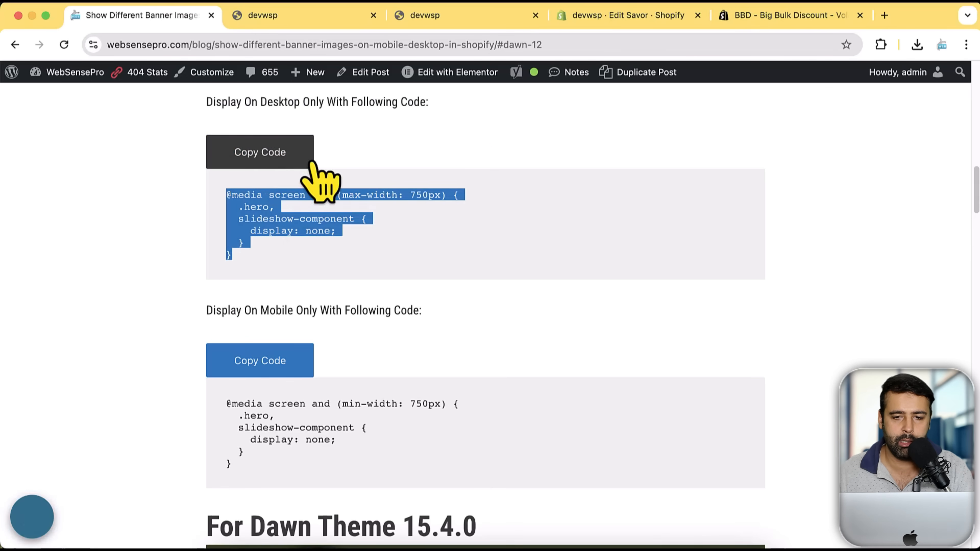
In the Shopify theme editor, paste the copied max-width: 750px code into Hero - Desktop's Custom CSS and return to the section list
click(598, 19)
scroll(181, 328, up, 1)
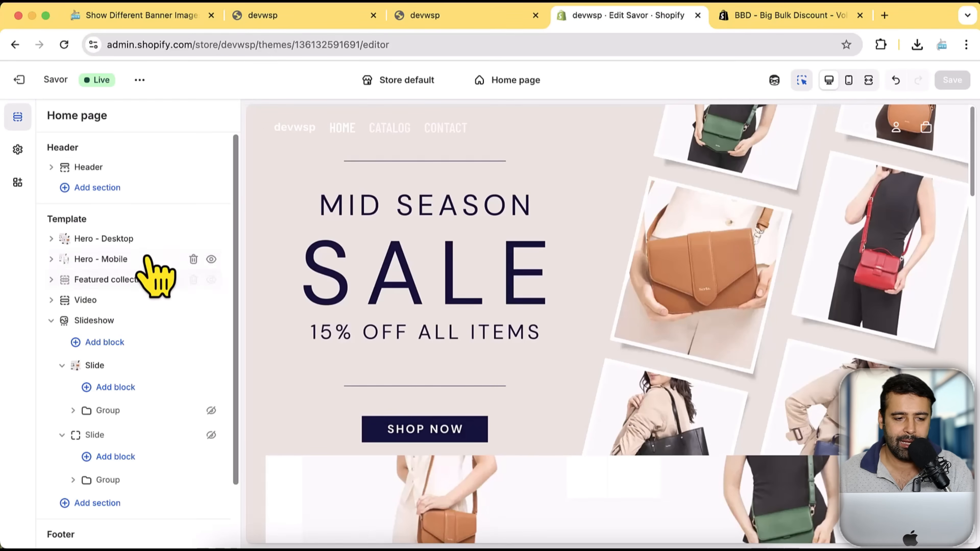
click(124, 241)
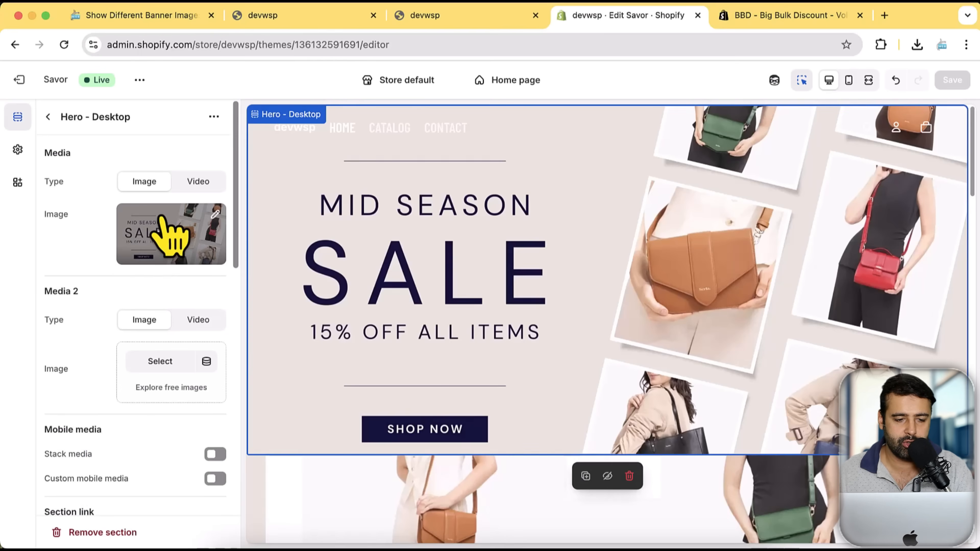
scroll(170, 247, down, 10)
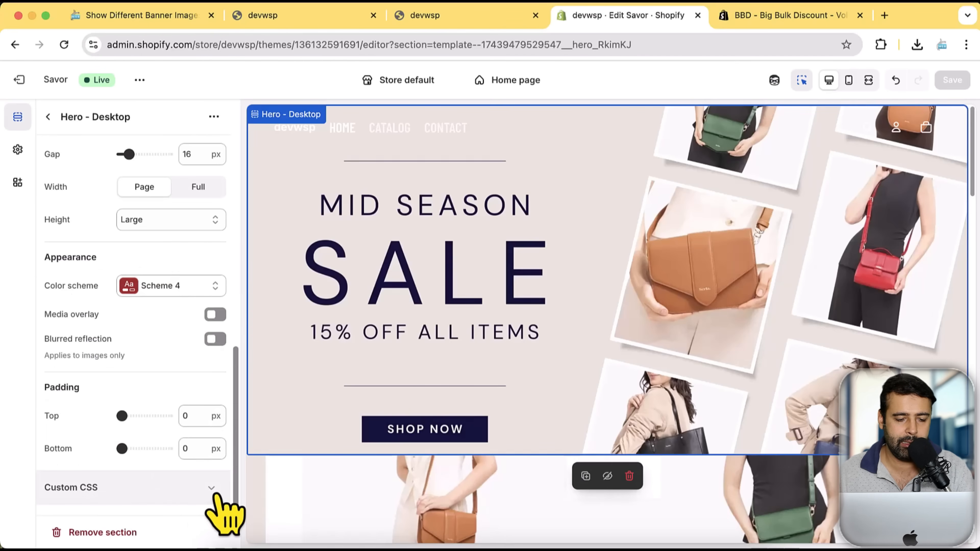
click(211, 483)
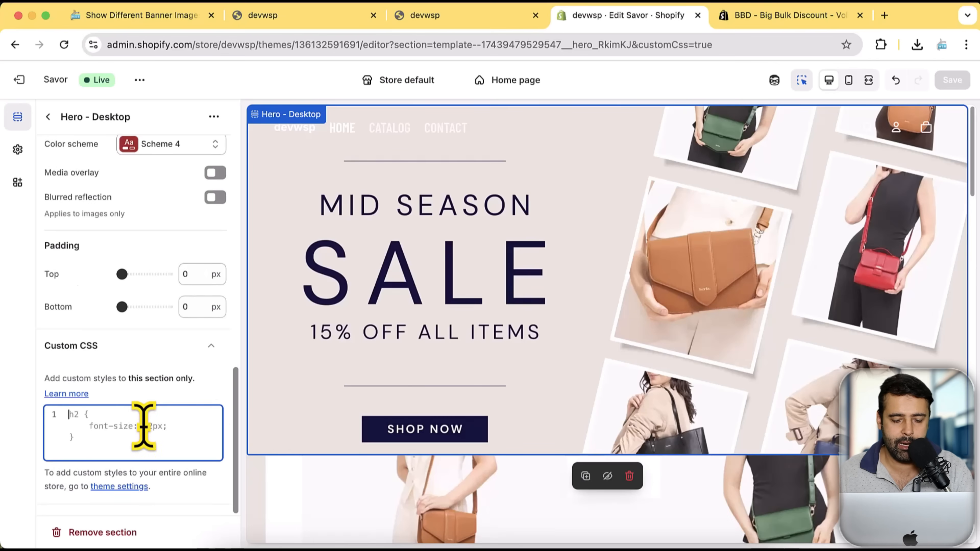
key(super+v)
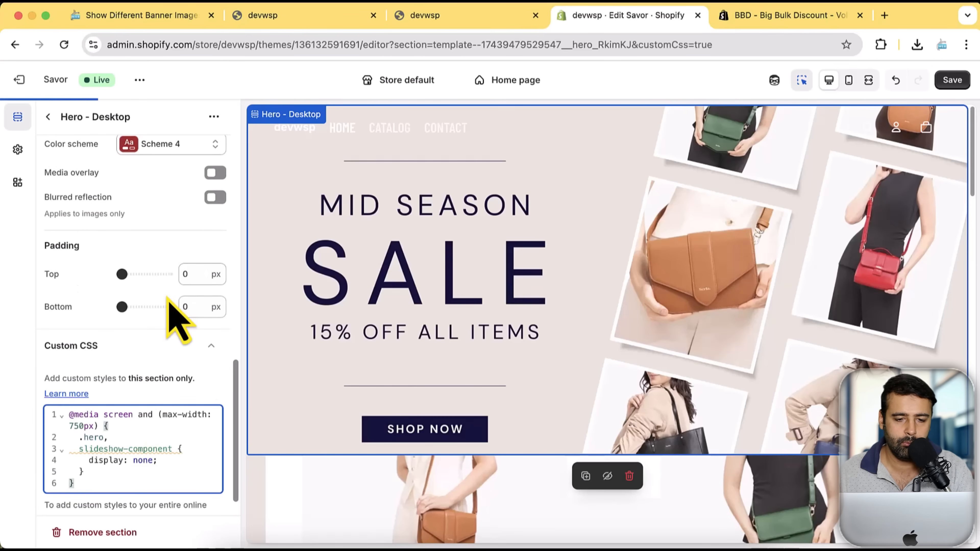
scroll(186, 305, up, 10)
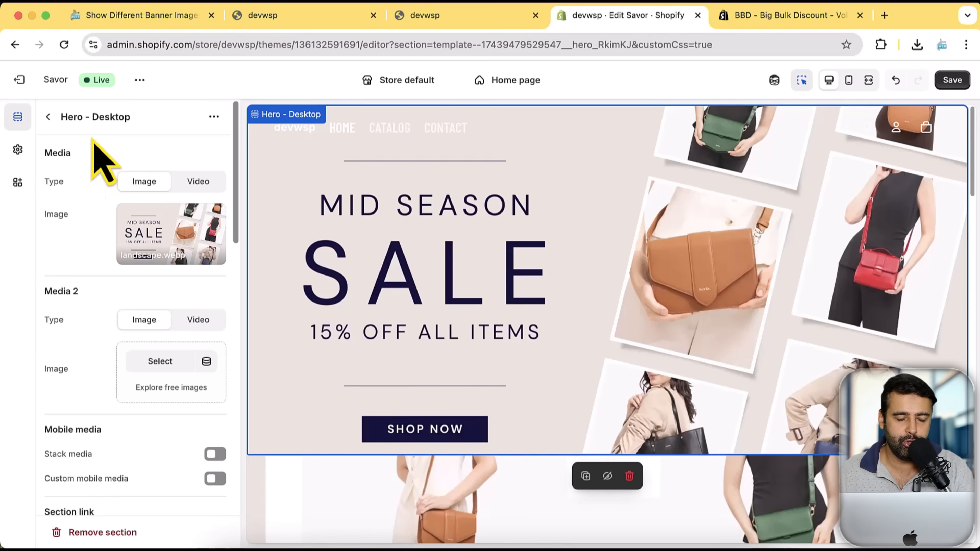
click(48, 117)
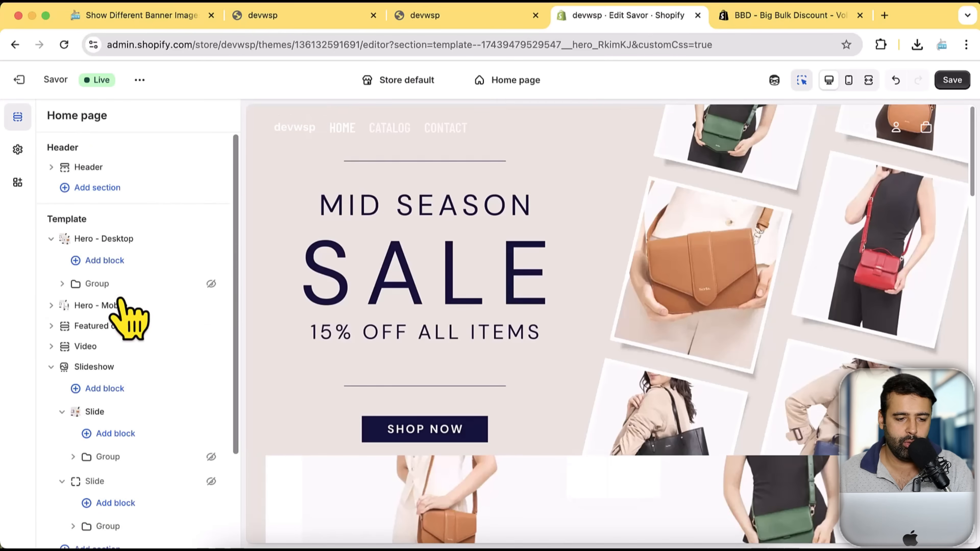
Open the Custom CSS editor of the Hero - Mobile section
mouse_move(135, 311)
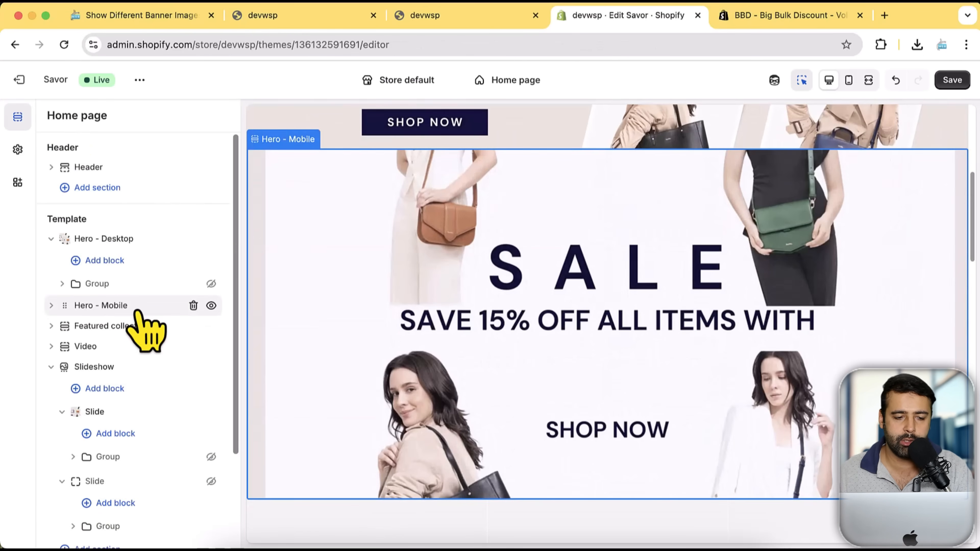
click(116, 306)
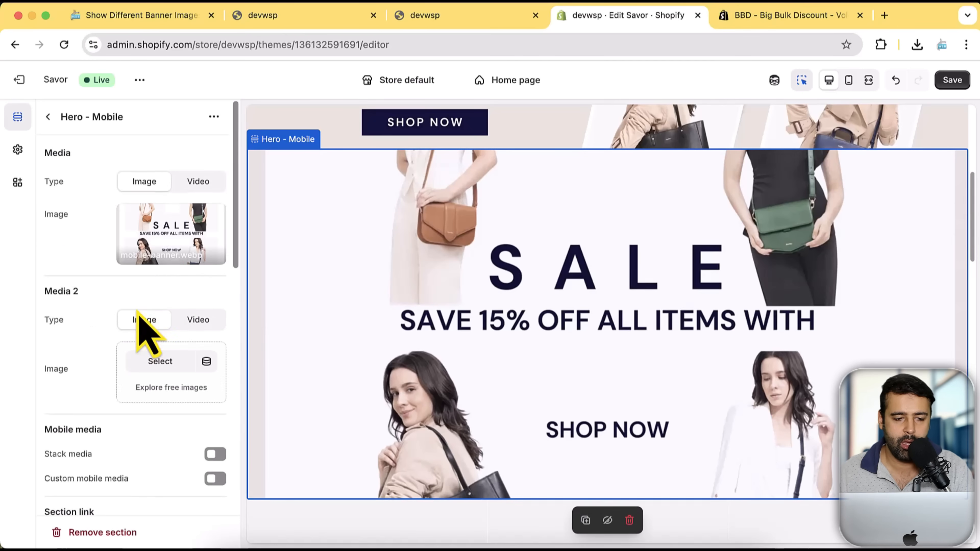
scroll(196, 216, down, 10)
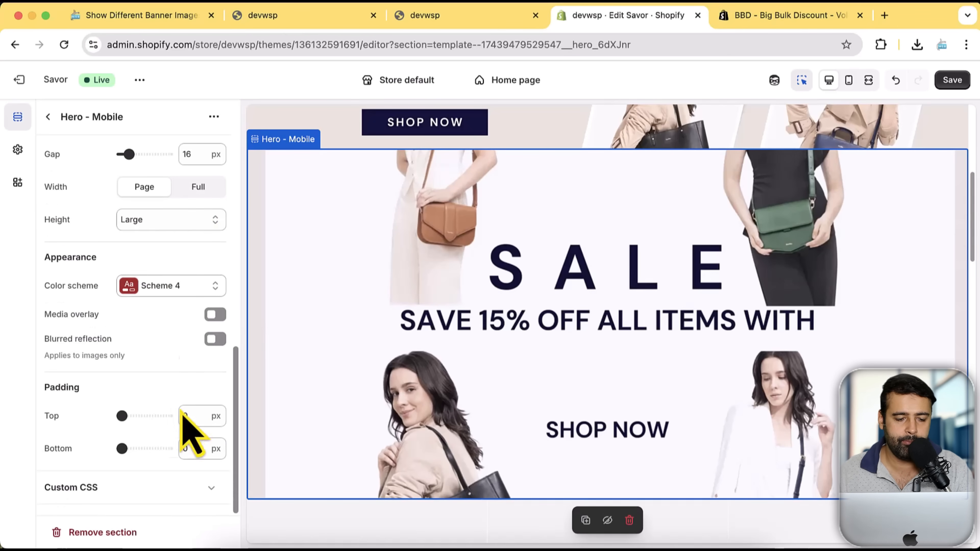
click(211, 489)
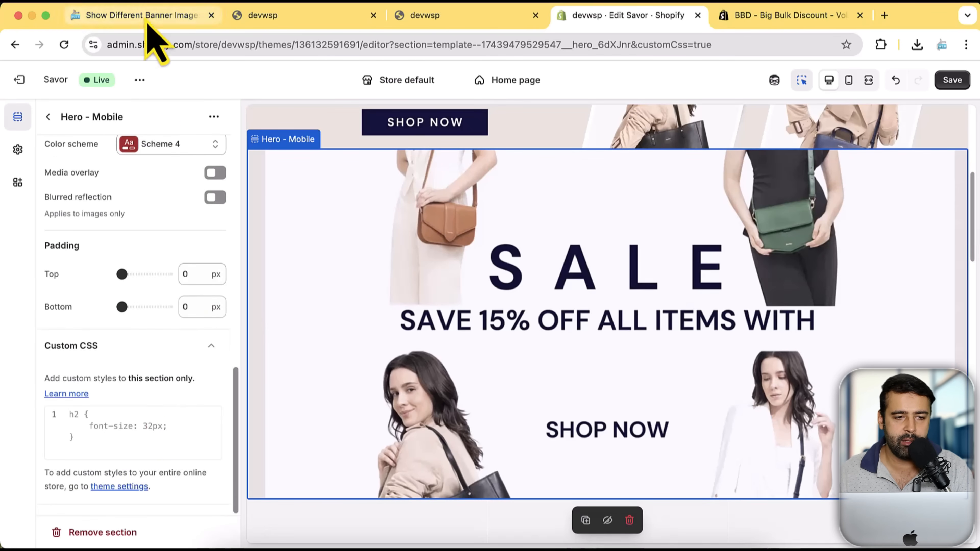
Switch to the WebSensePro banner images article and copy the mobile-only display code for Horizon themes
click(147, 20)
scroll(645, 263, down, 4)
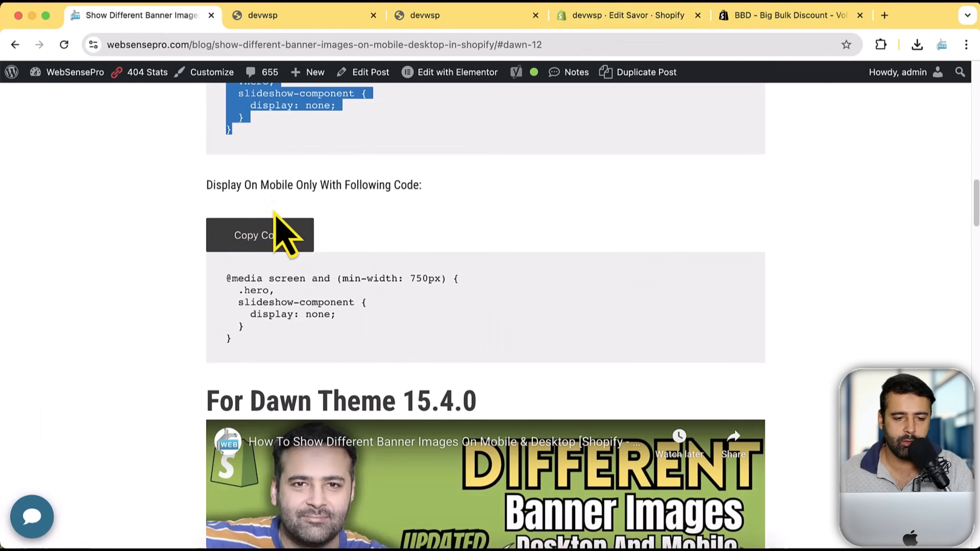
drag(209, 184, 436, 188)
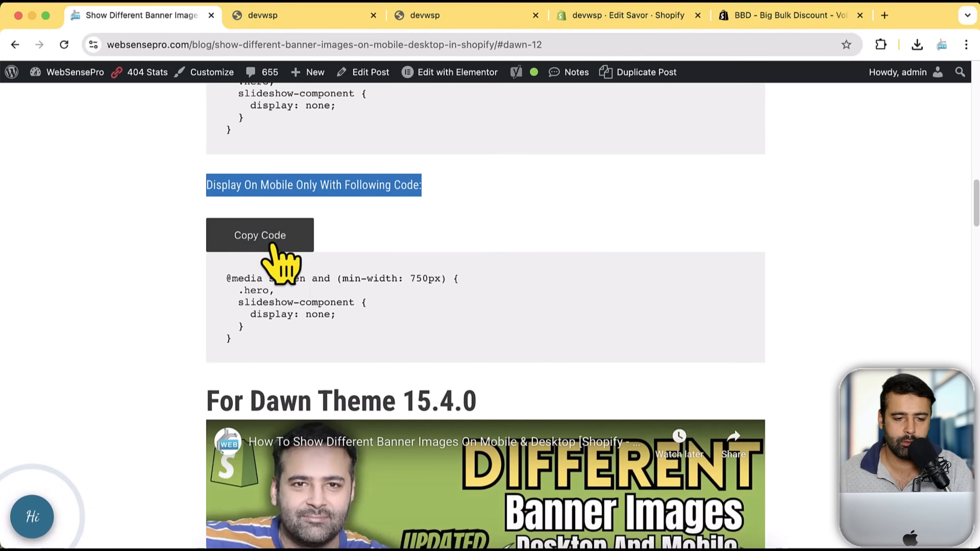
click(301, 235)
Back in the Shopify theme editor, paste the copied min-width: 750px code into Hero - Mobile's Custom CSS and return to the section list
click(606, 15)
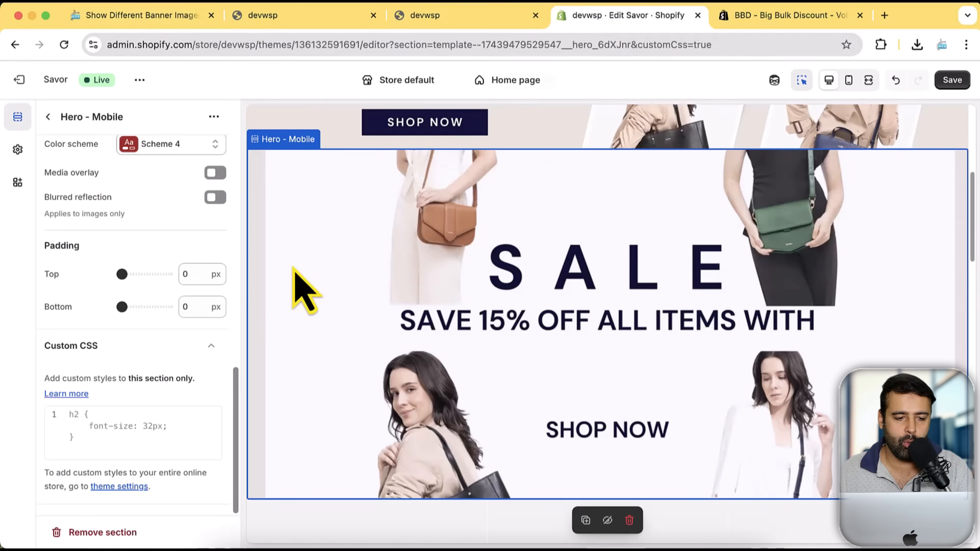
click(99, 434)
key(super+v)
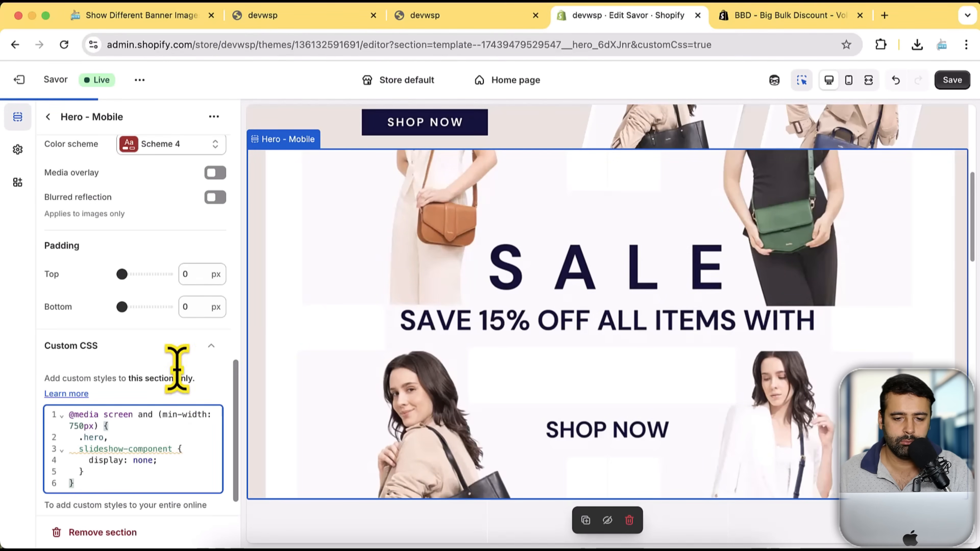
scroll(189, 300, up, 8)
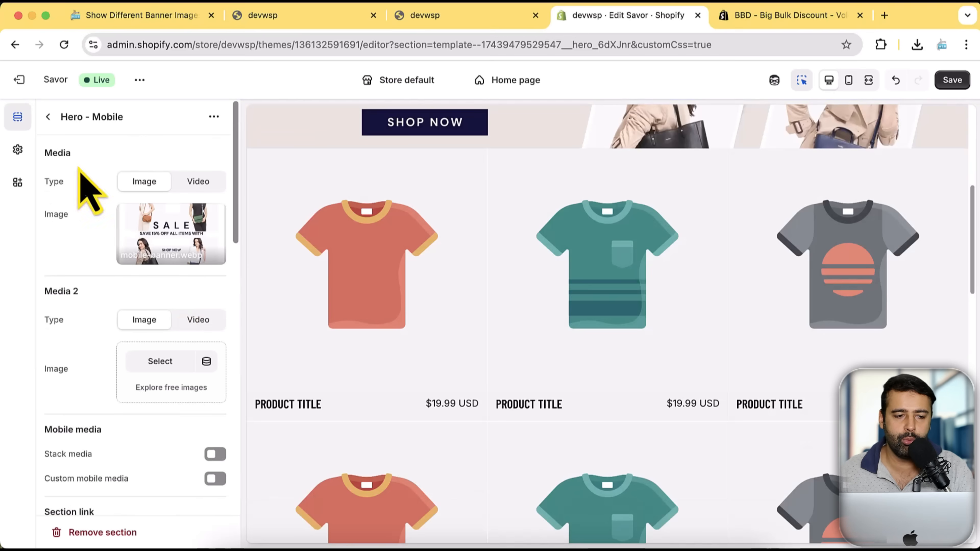
click(48, 116)
Check which hero banner shows in the desktop and mobile previews of the home page
scroll(641, 361, up, 6)
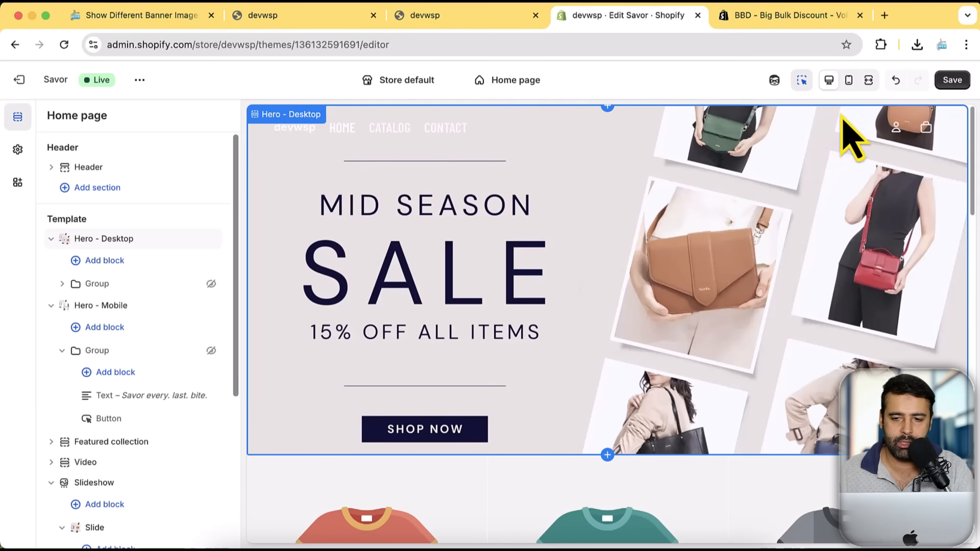
click(848, 80)
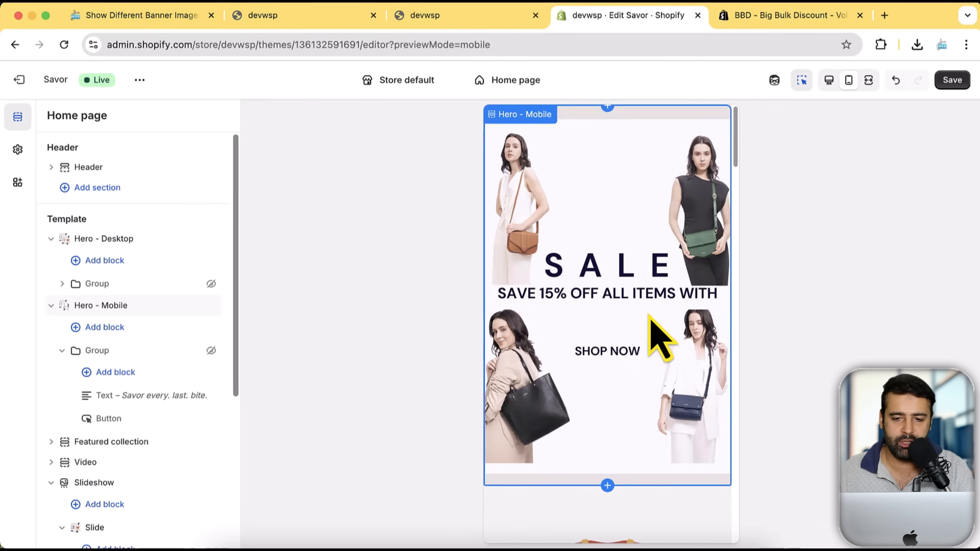
scroll(651, 255, down, 3)
scroll(651, 272, up, 3)
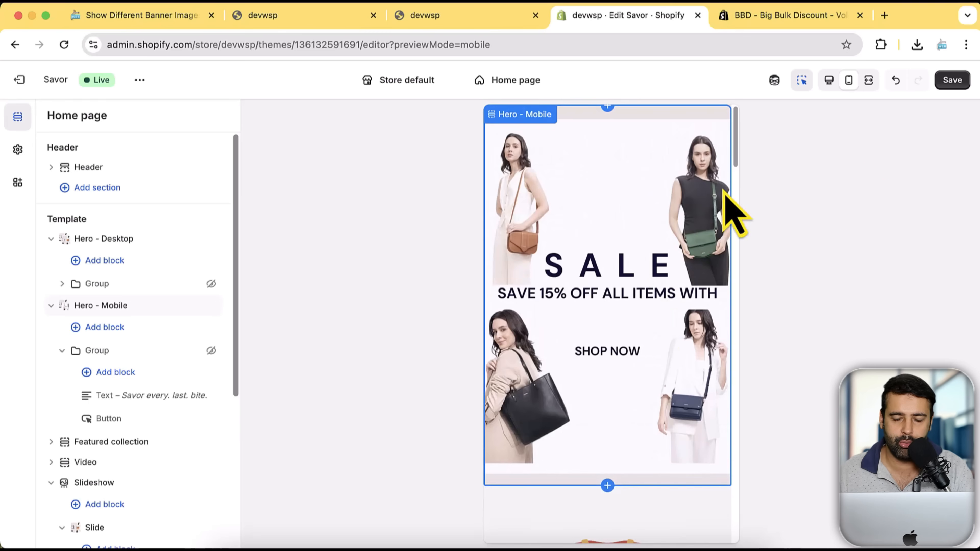
click(830, 82)
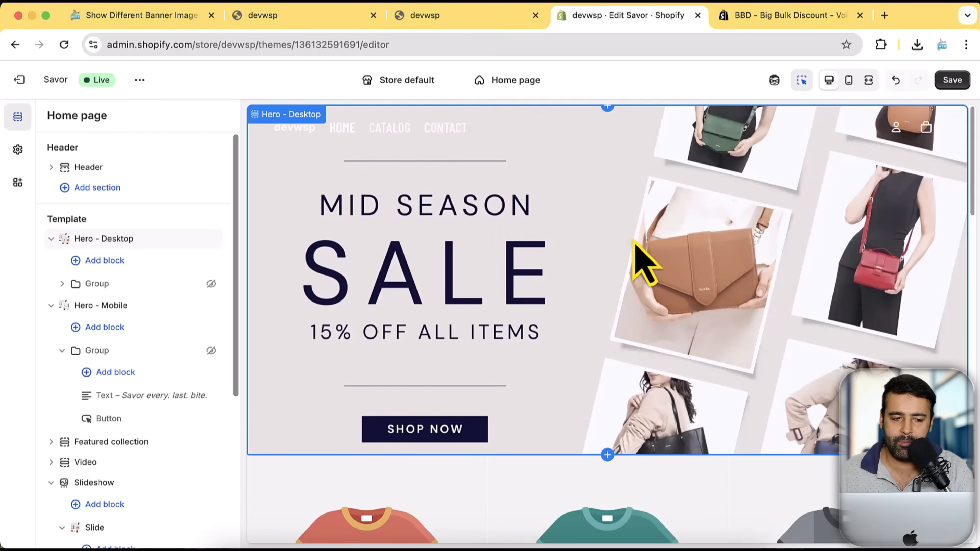
Collapse the Hero - Desktop, Hero - Mobile and Slideshow sections in the section list
click(51, 239)
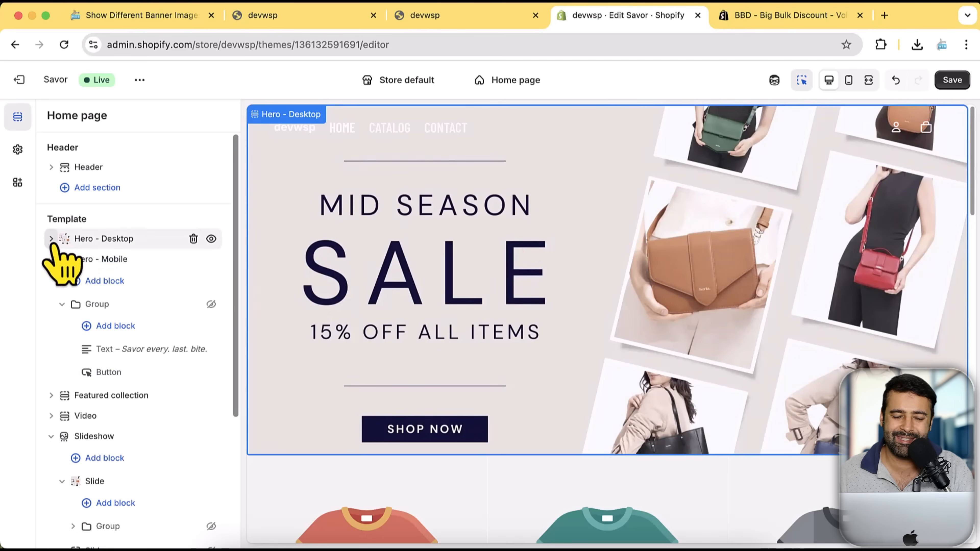
click(51, 259)
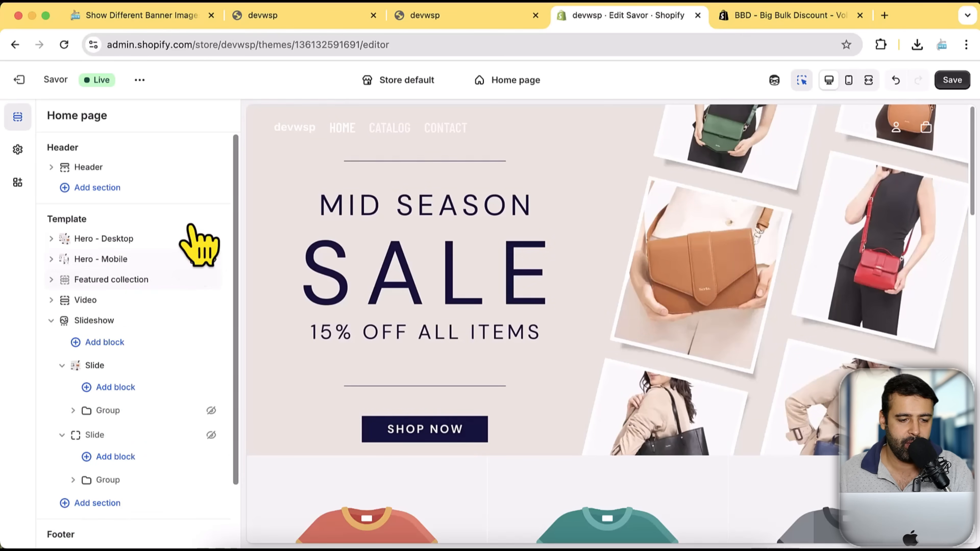
scroll(197, 255, down, 3)
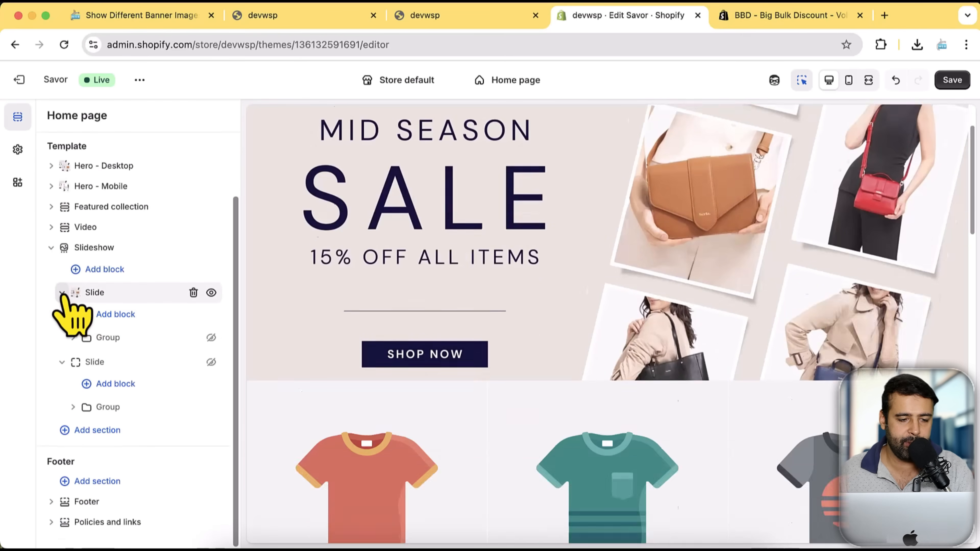
click(62, 294)
click(53, 294)
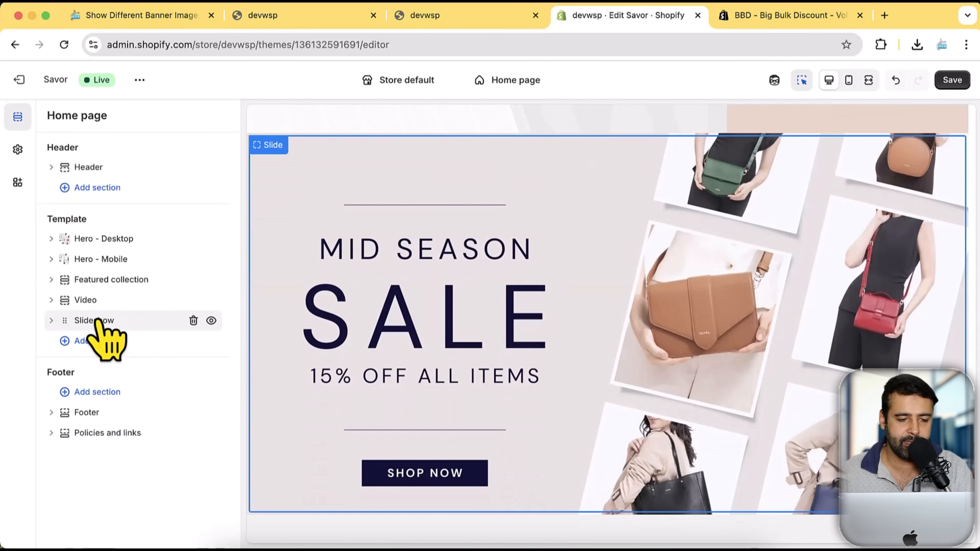
Duplicate the Slideshow section and rename the first of the two slideshows to Slideshow - Desktop
right_click(134, 323)
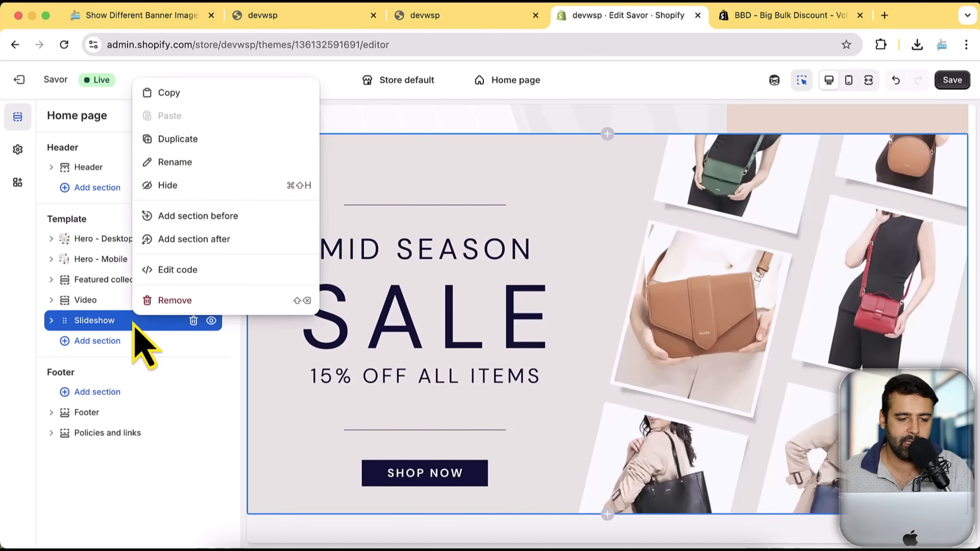
click(212, 140)
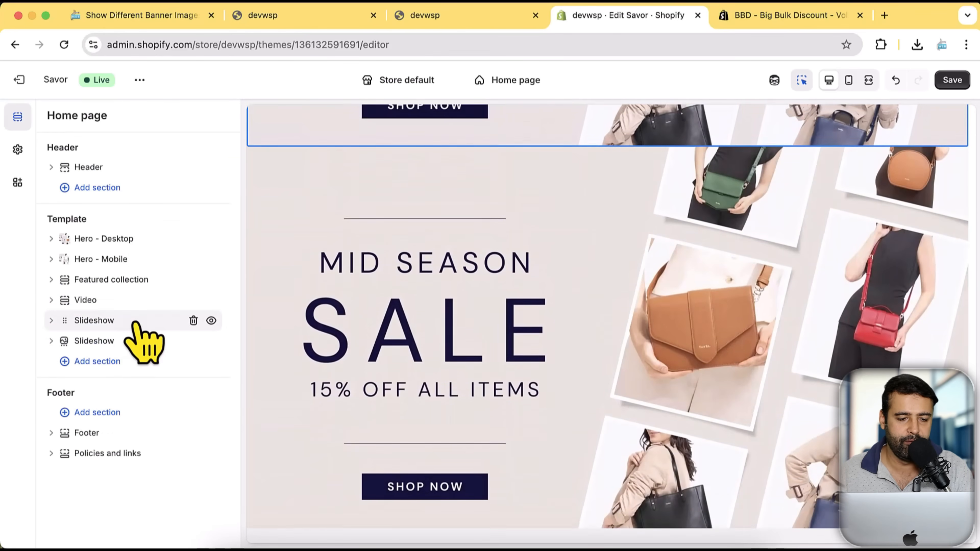
right_click(135, 322)
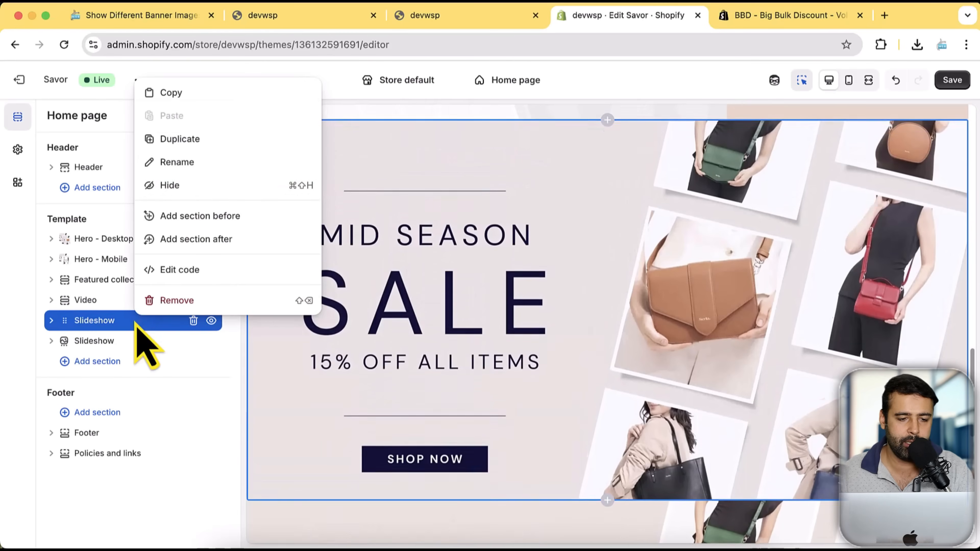
click(200, 162)
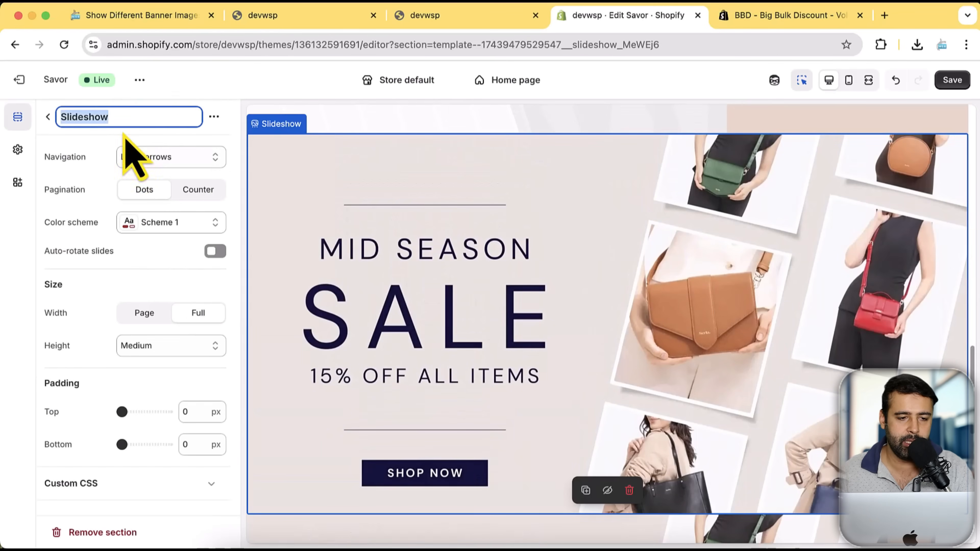
click(124, 116)
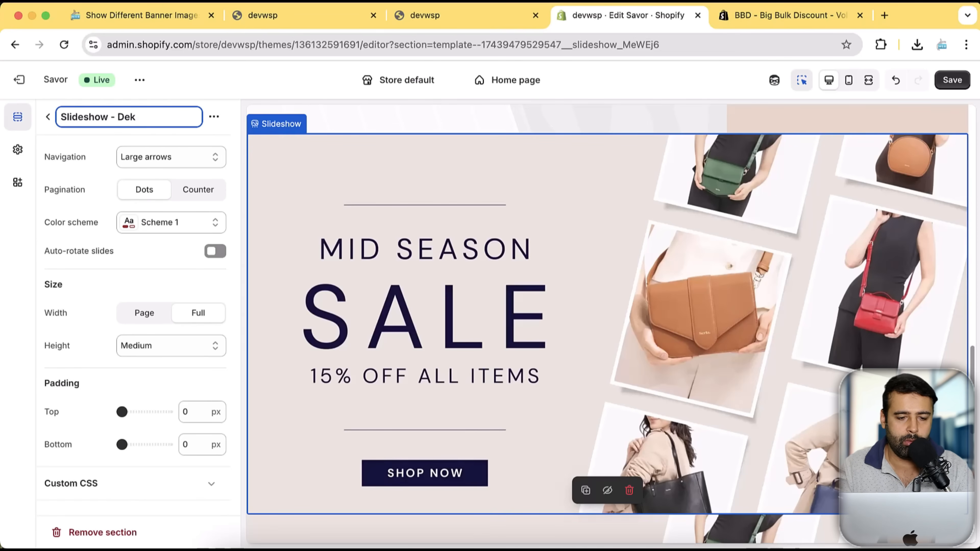
click(47, 117)
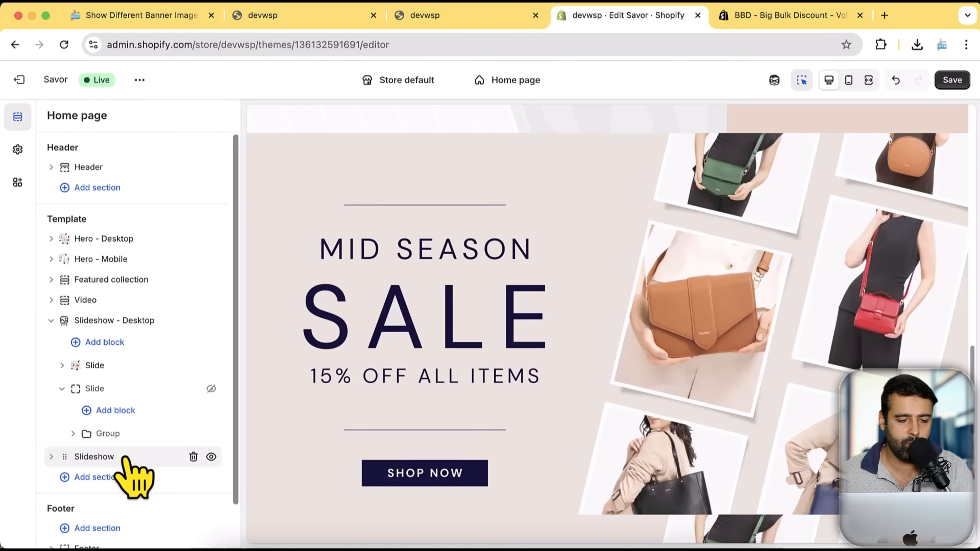
Rename the second Slideshow section to Slideshow - Mobile and collapse it in the section list
right_click(126, 457)
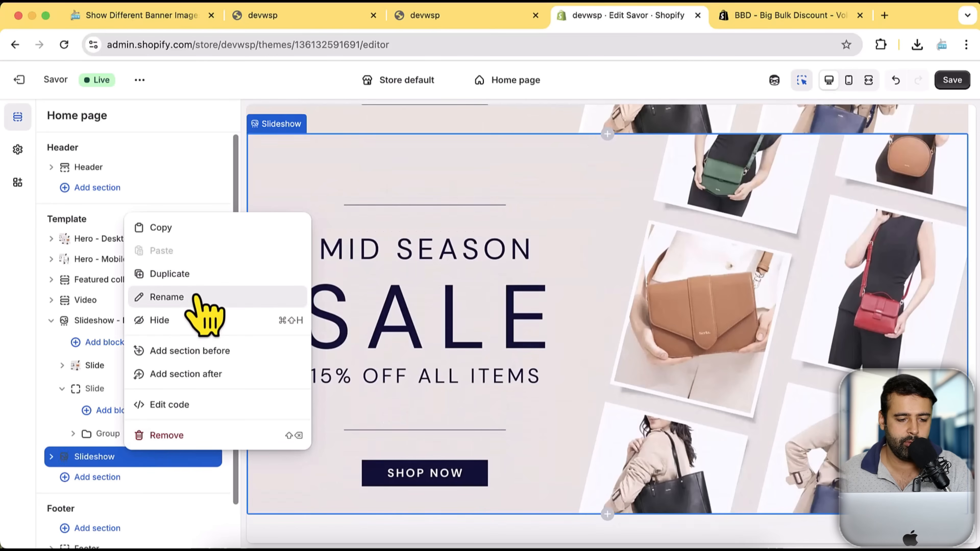
click(195, 297)
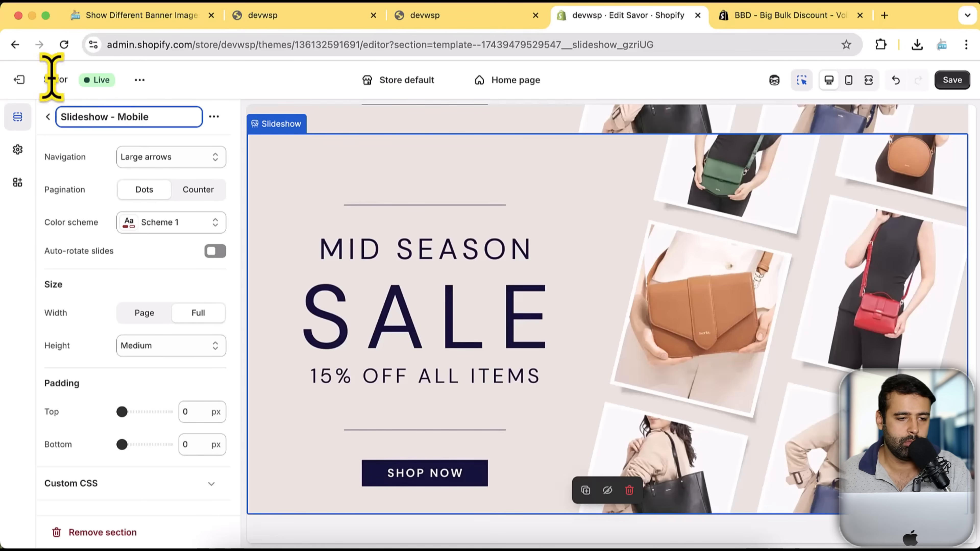
click(47, 116)
scroll(206, 254, down, 5)
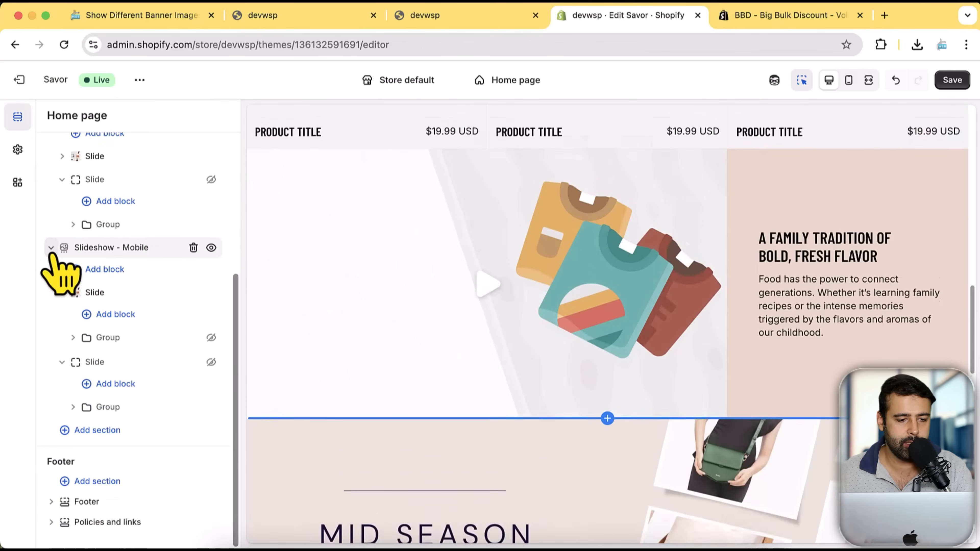
click(51, 249)
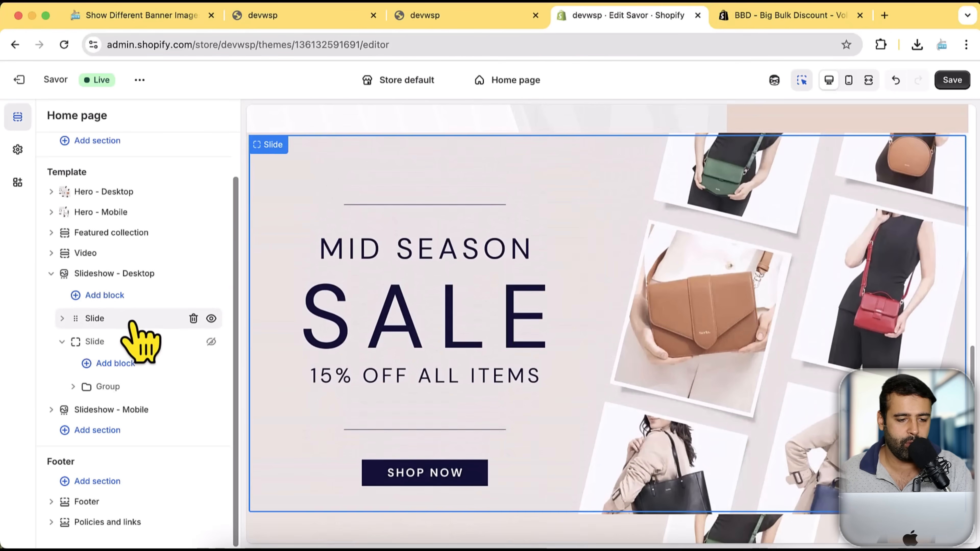
Check the image used by the first slide of Slideshow - Desktop, and collapse that section
click(115, 318)
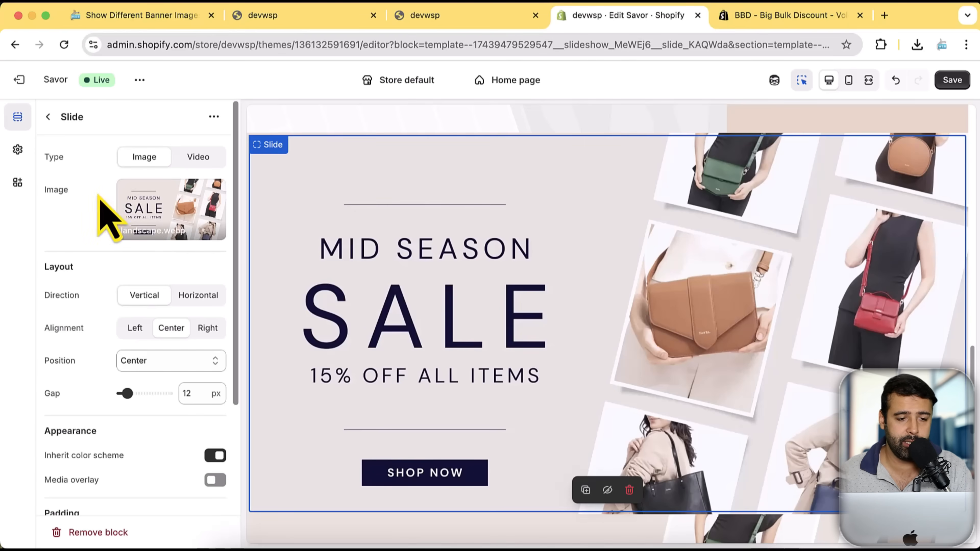
click(47, 117)
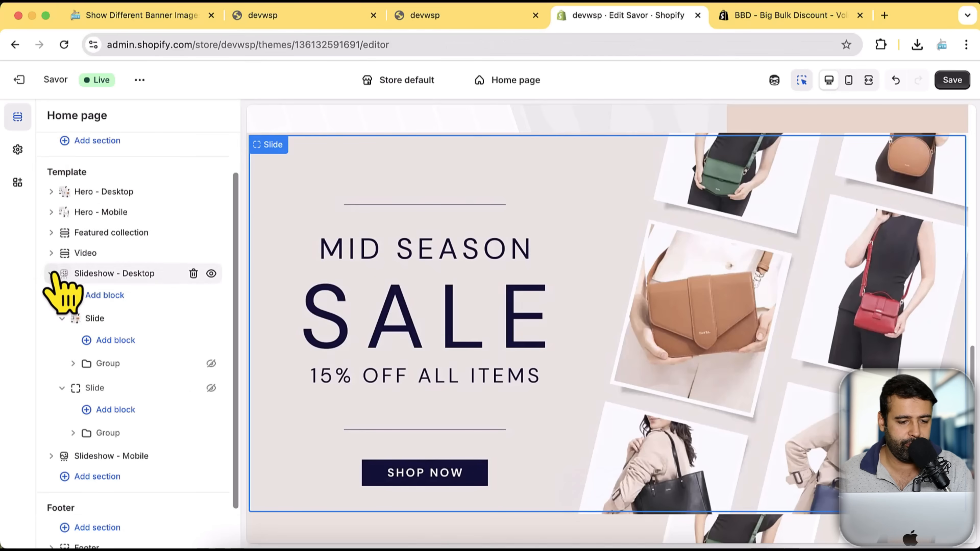
click(63, 273)
Replace the first slide's image in Slideshow - Mobile with mobile-banner from the image library
click(116, 341)
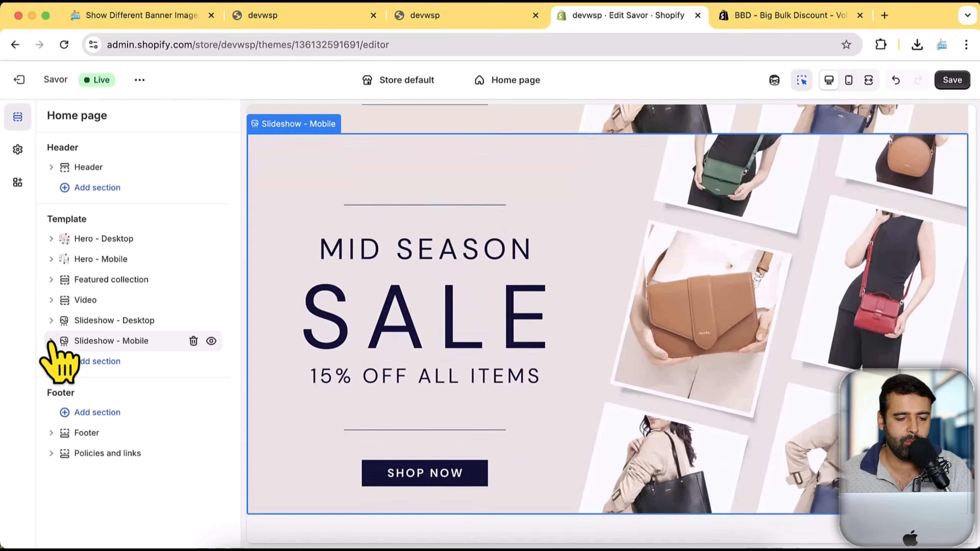
scroll(127, 263, down, 3)
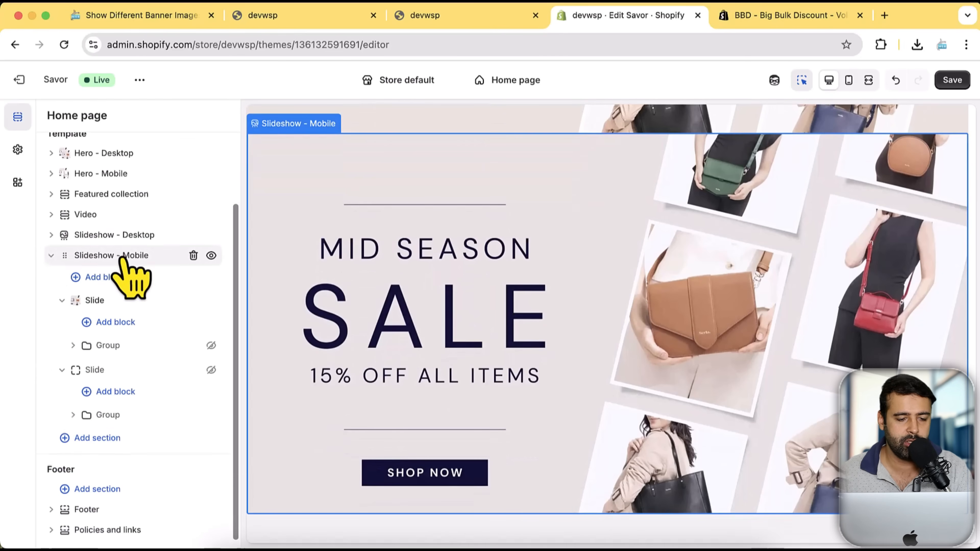
click(129, 299)
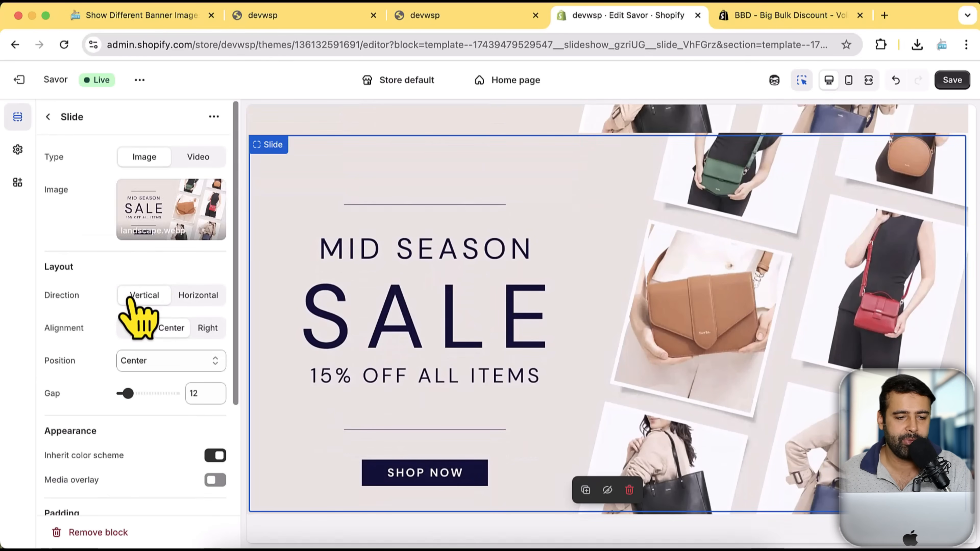
click(187, 214)
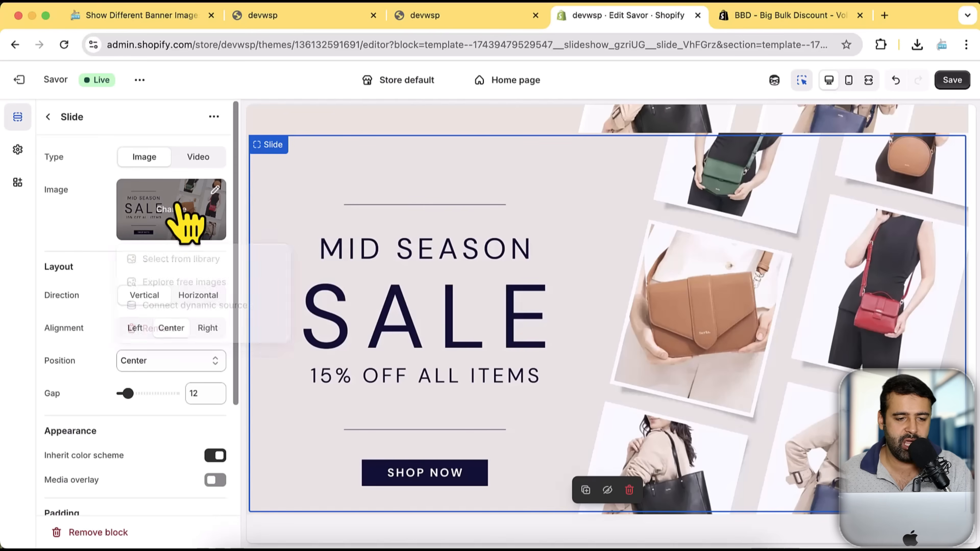
click(199, 259)
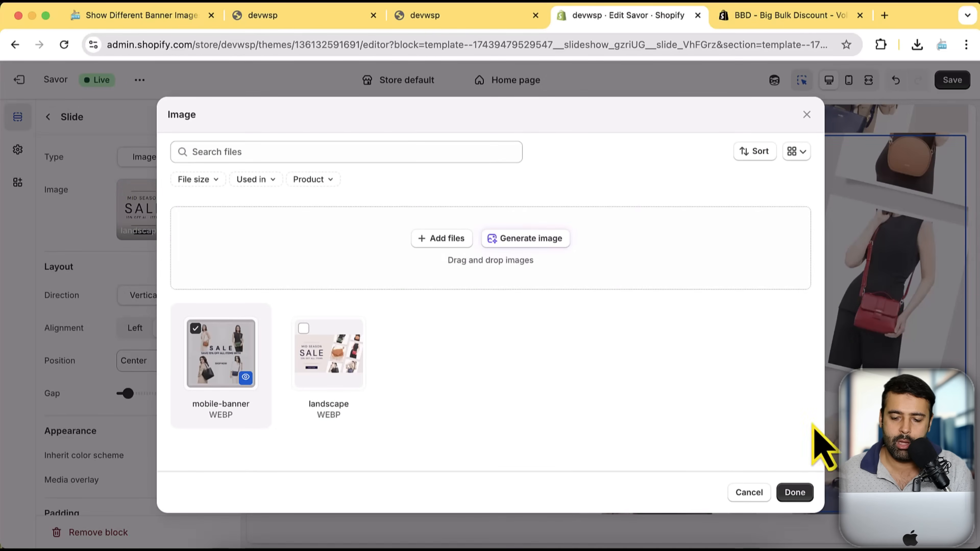
click(795, 492)
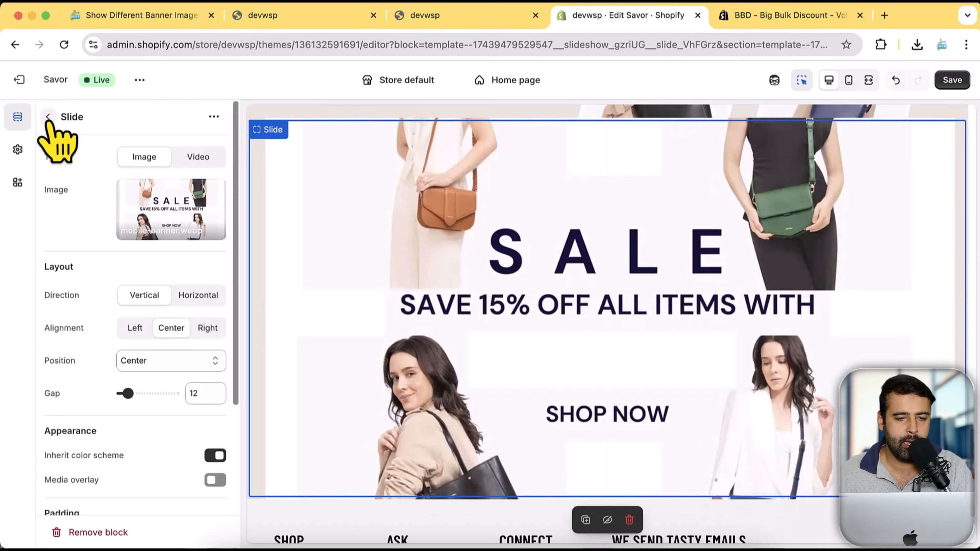
Return to the section list, compare both slideshow banners in the preview, and collapse Slideshow - Mobile
click(48, 117)
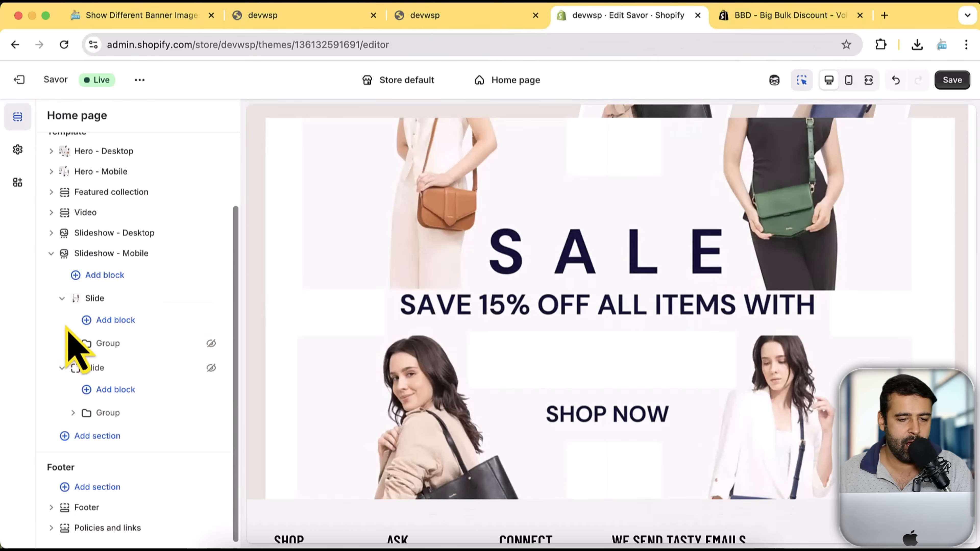
scroll(691, 386, up, 10)
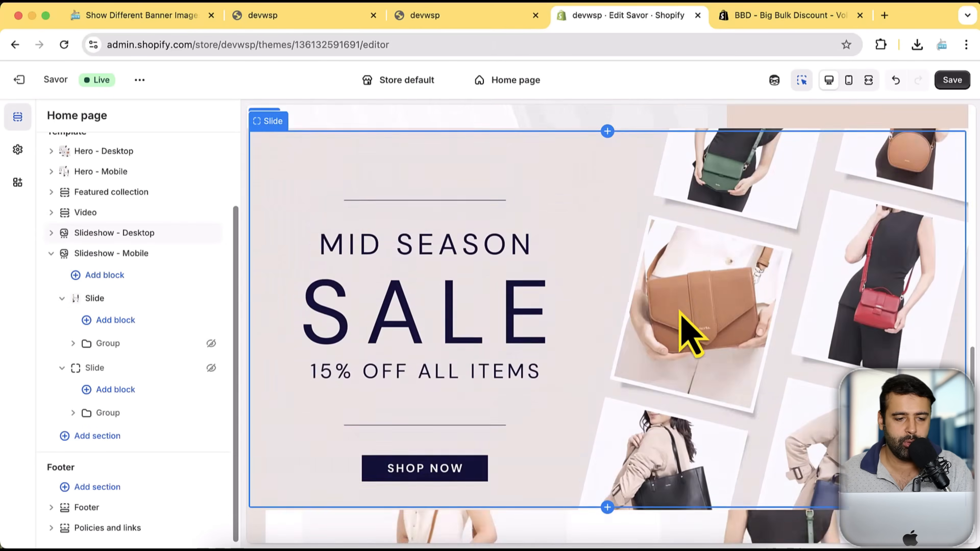
scroll(690, 335, down, 5)
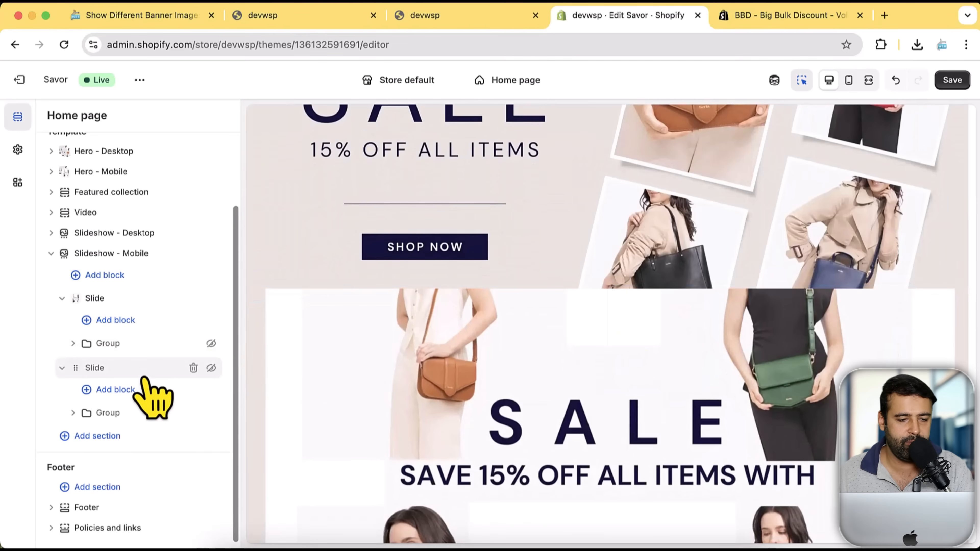
click(51, 253)
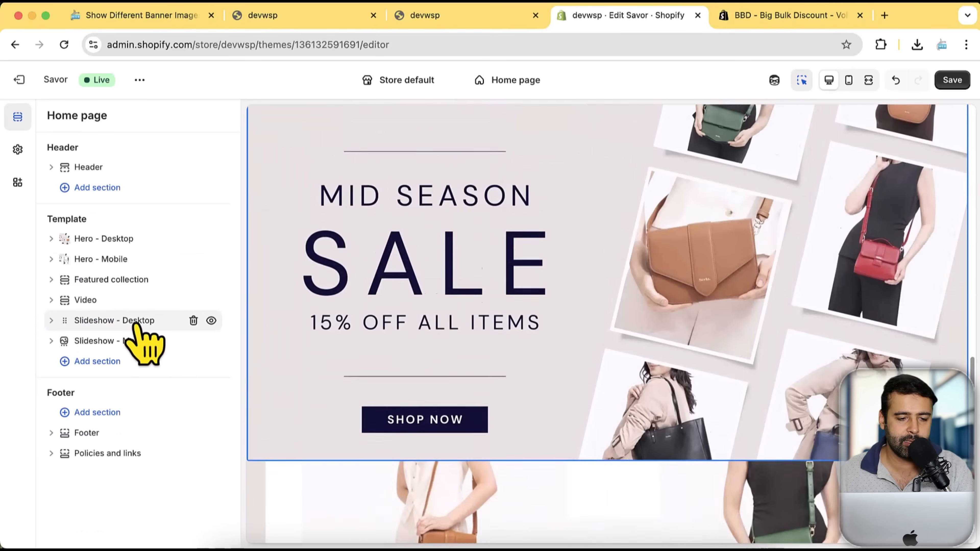
Copy the desktop-only Horizon CSS (max-width: 750px) from the blog post into the custom CSS of Slideshow - Desktop
click(136, 324)
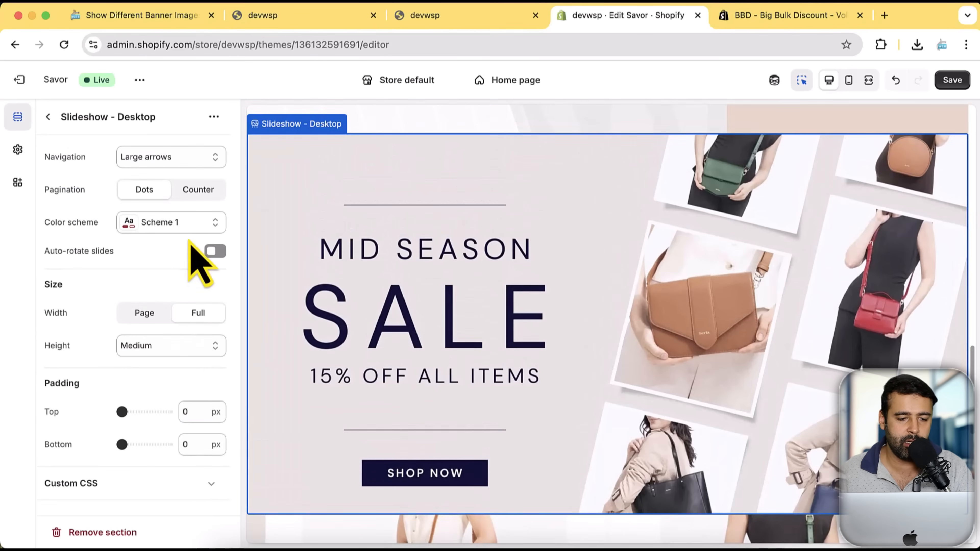
click(142, 483)
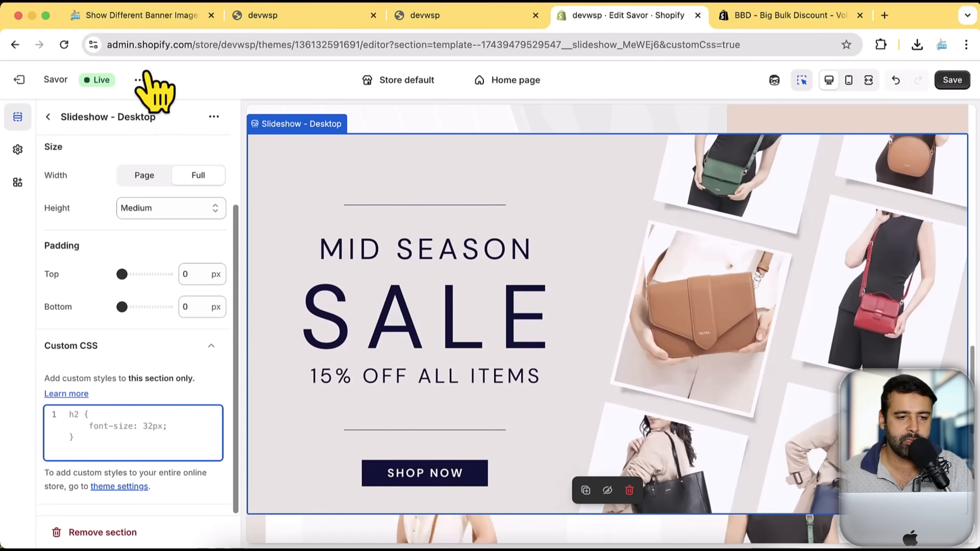
click(153, 23)
scroll(597, 266, up, 6)
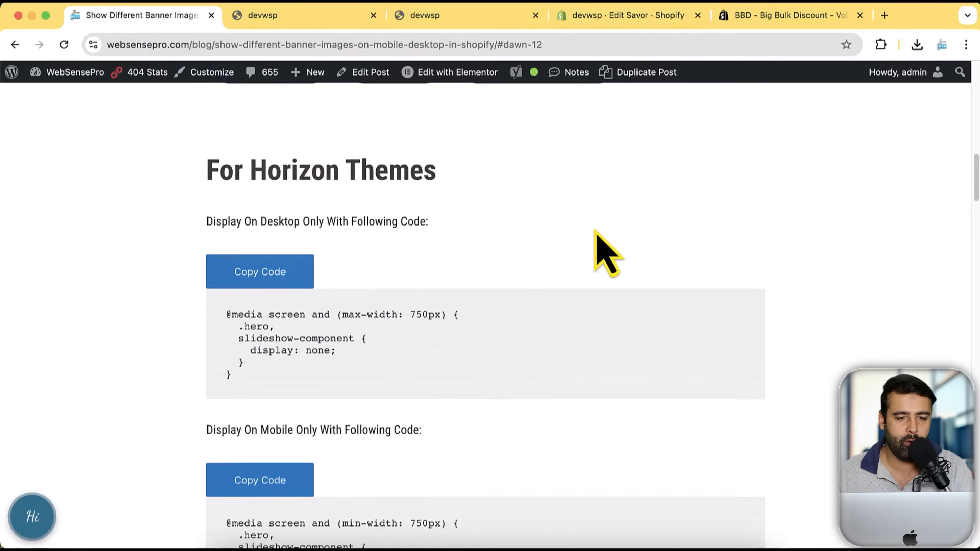
click(255, 288)
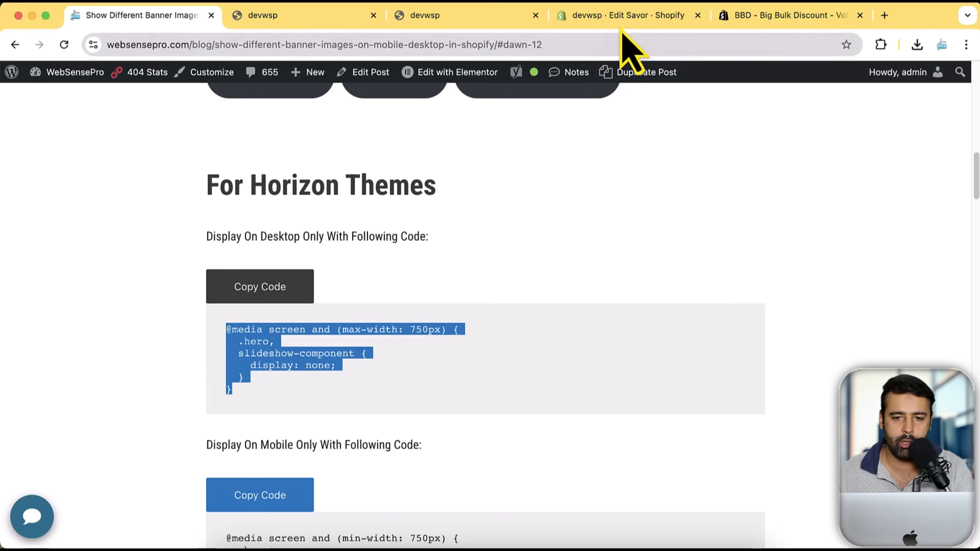
click(628, 16)
click(136, 408)
key(super+v)
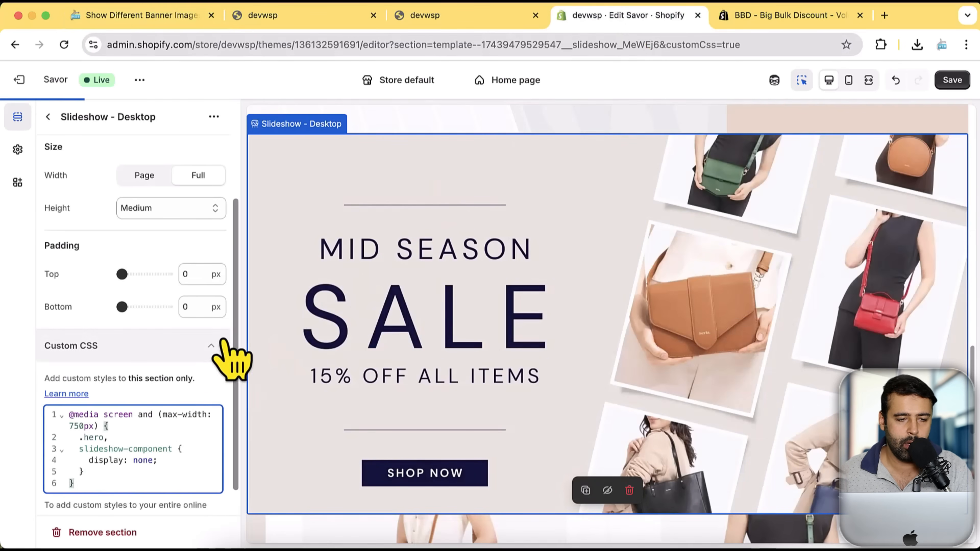
scroll(98, 171, up, 4)
click(48, 117)
Copy the mobile-only Horizon CSS (min-width: 750px) from the blog post into the custom CSS of Slideshow - Mobile
scroll(146, 216, down, 3)
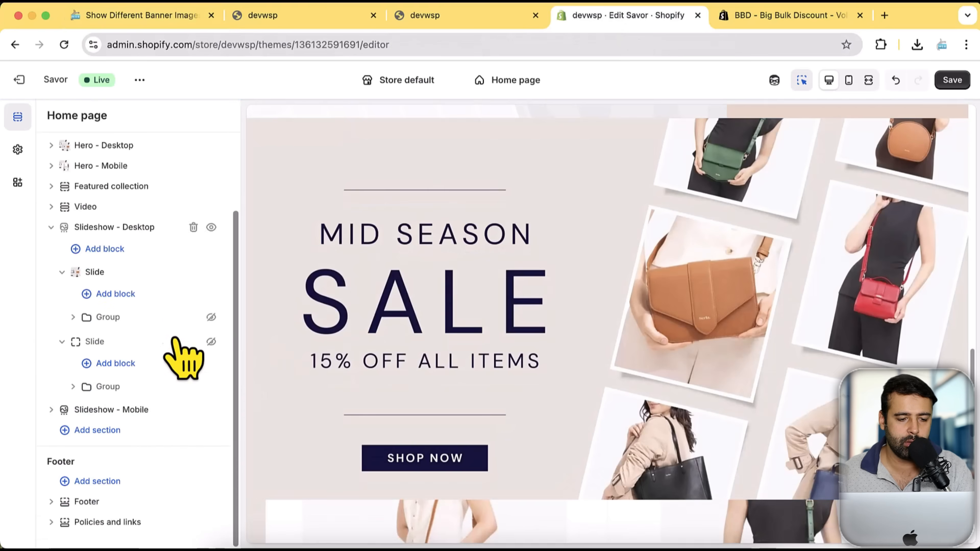
click(114, 410)
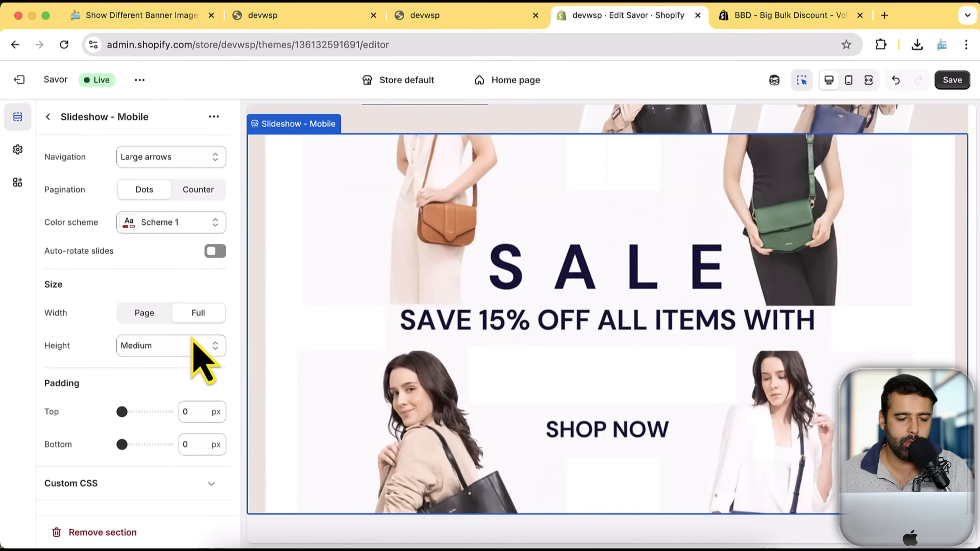
click(212, 484)
scroll(220, 308, down, 3)
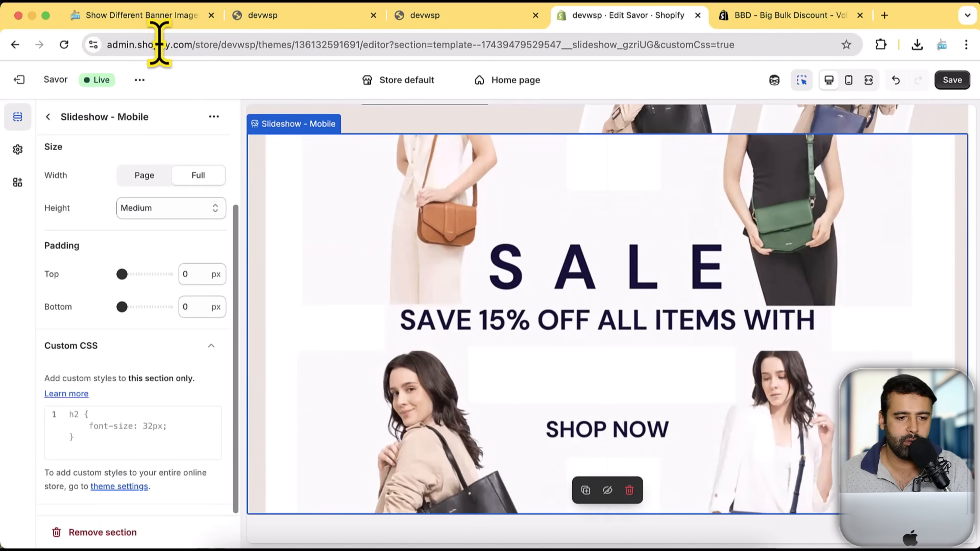
click(161, 21)
scroll(497, 256, down, 8)
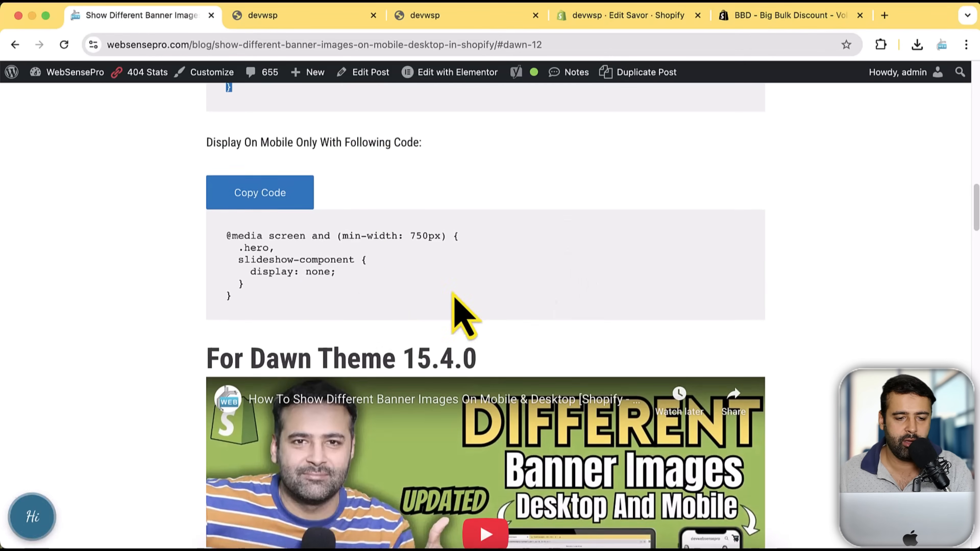
click(260, 195)
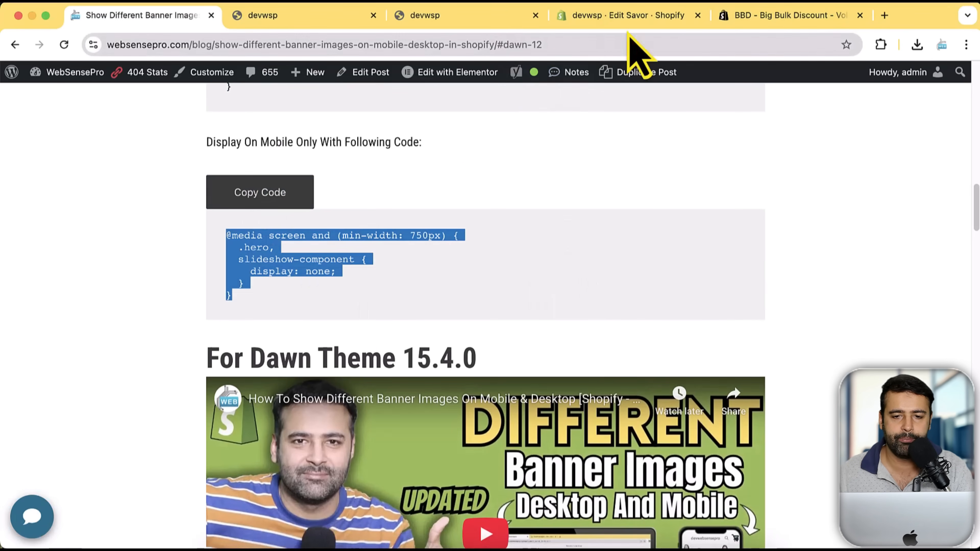
click(628, 15)
click(122, 435)
key(super+v)
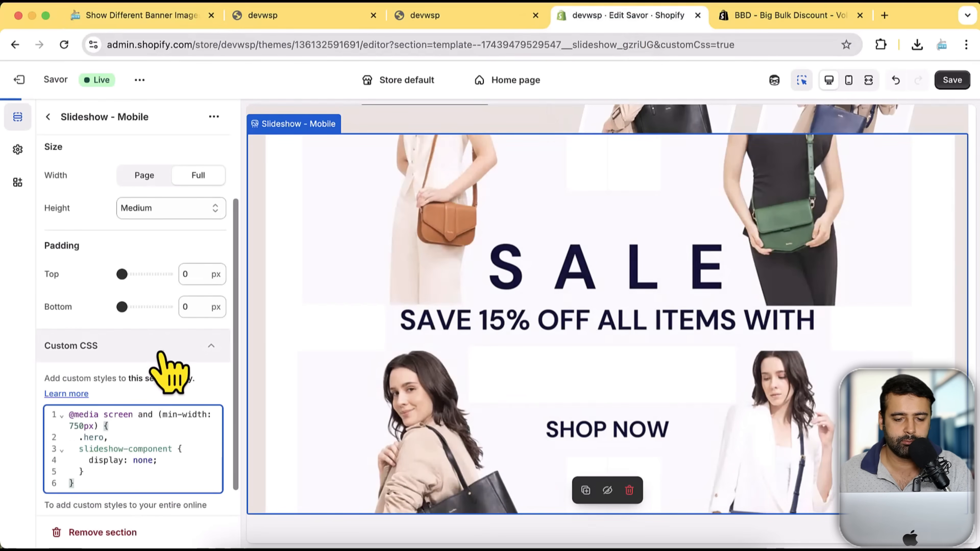
Check the slideshow area in the desktop preview and collapse both slideshow sections in the section list
scroll(660, 402, up, 5)
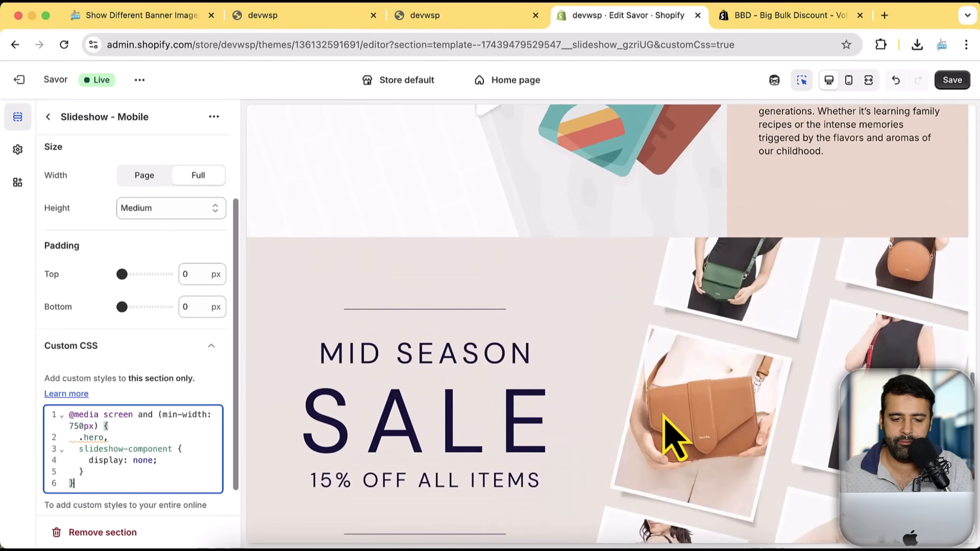
scroll(660, 403, down, 3)
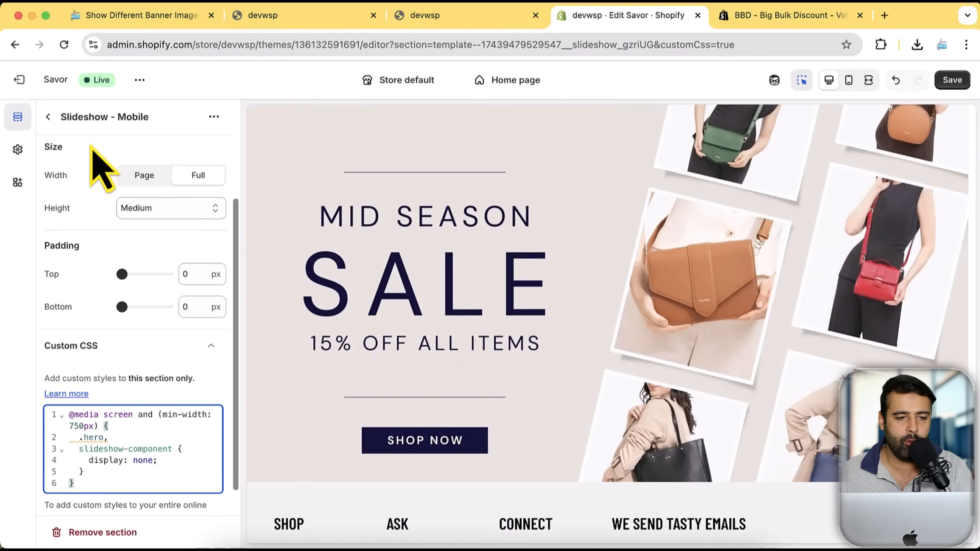
click(48, 116)
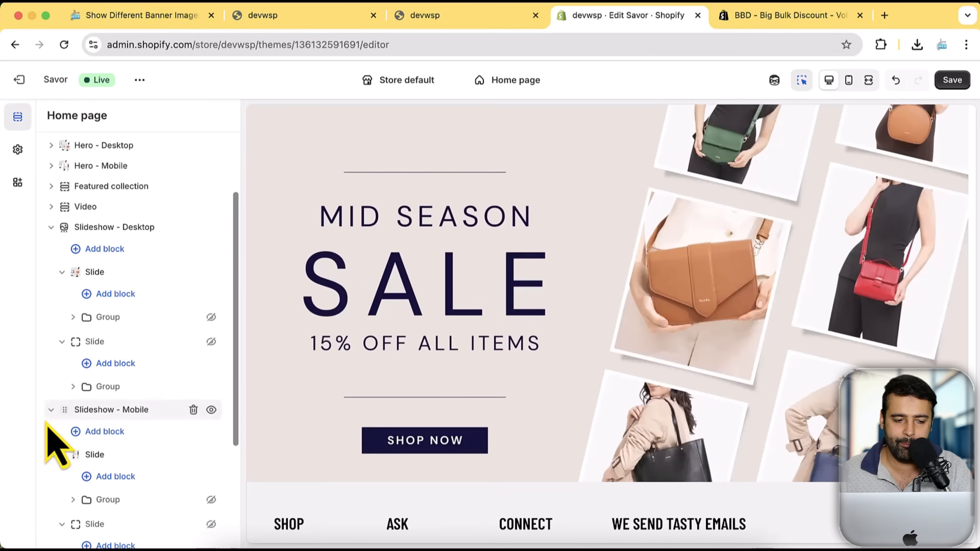
click(52, 410)
click(51, 227)
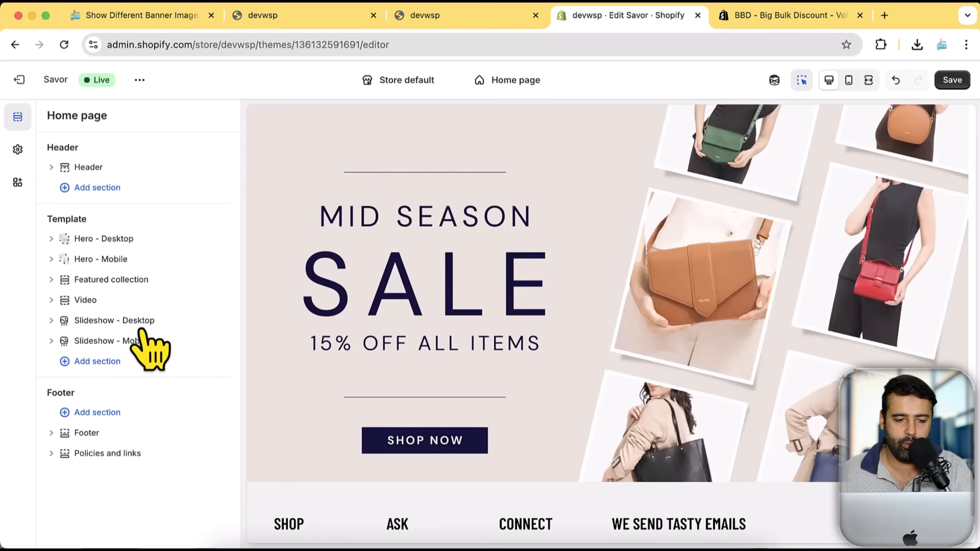
scroll(329, 376, up, 1)
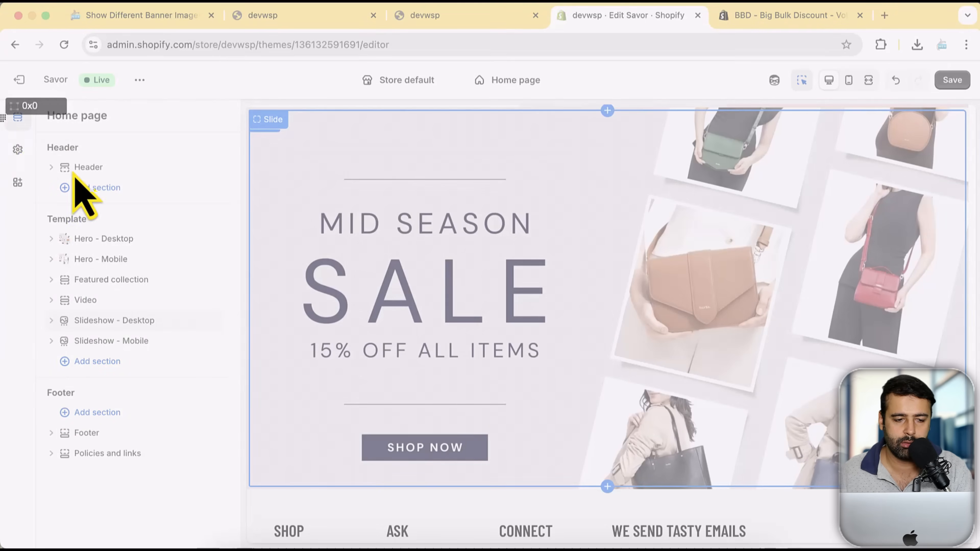
Mark the two desktop sections with red arrows and underline the two mobile sections in a screen capture, and discard the capture
drag(2, 116, 506, 435)
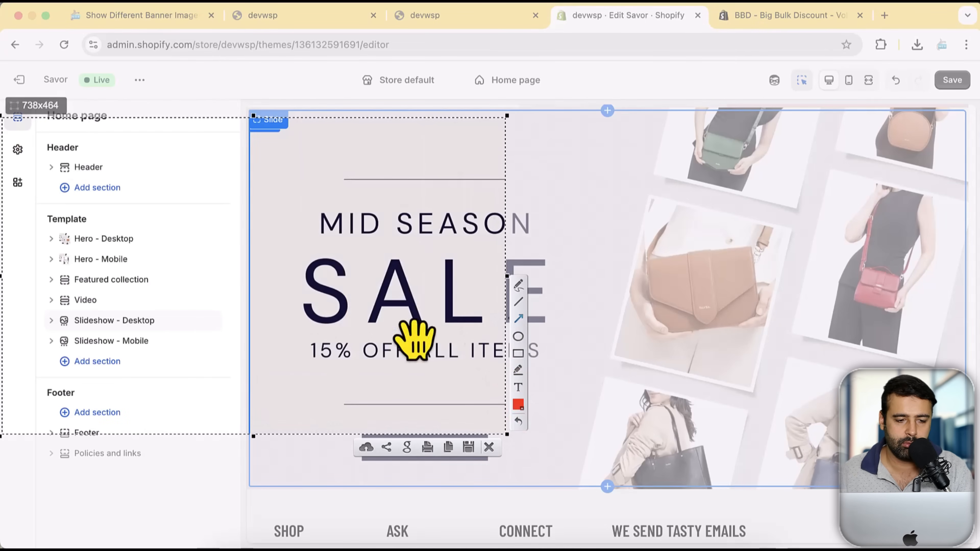
drag(309, 255, 167, 320)
drag(292, 167, 143, 239)
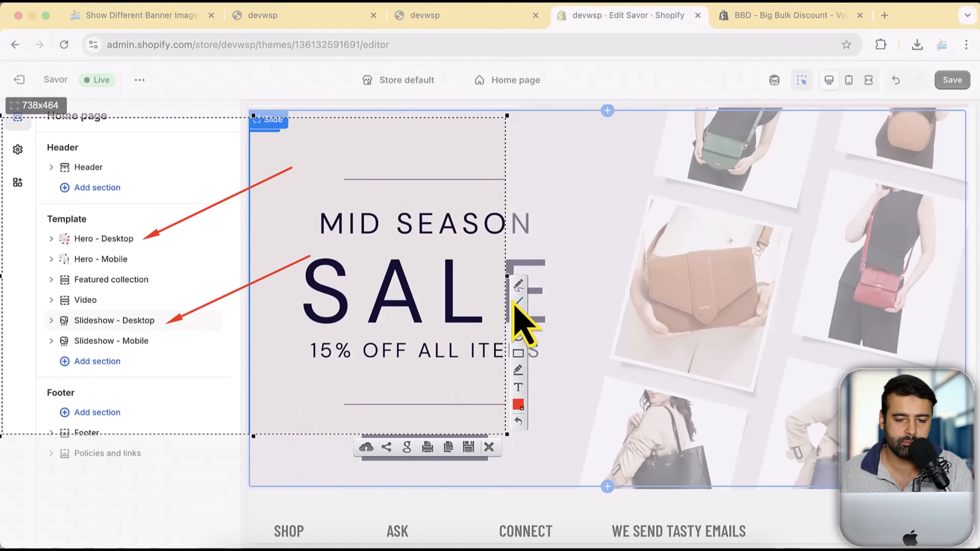
drag(57, 349, 150, 348)
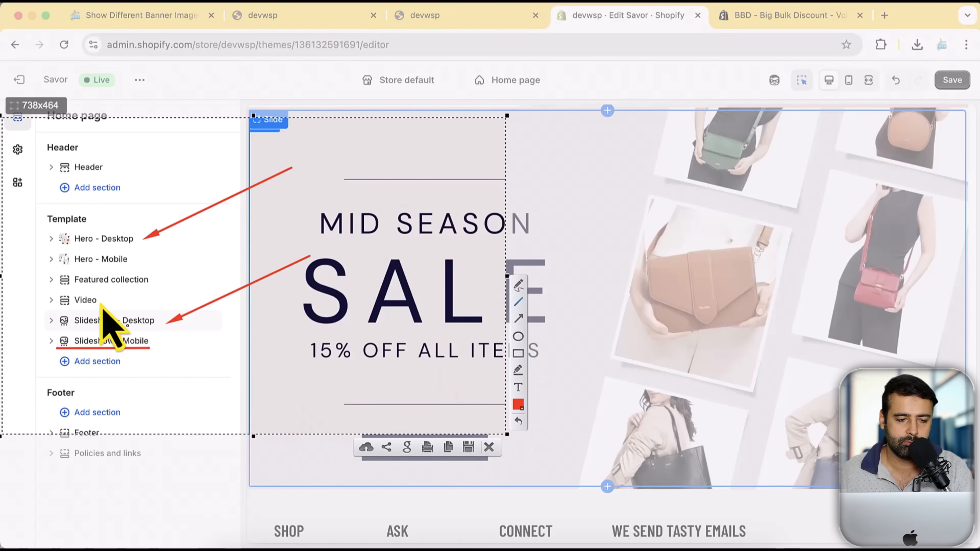
drag(42, 267, 145, 269)
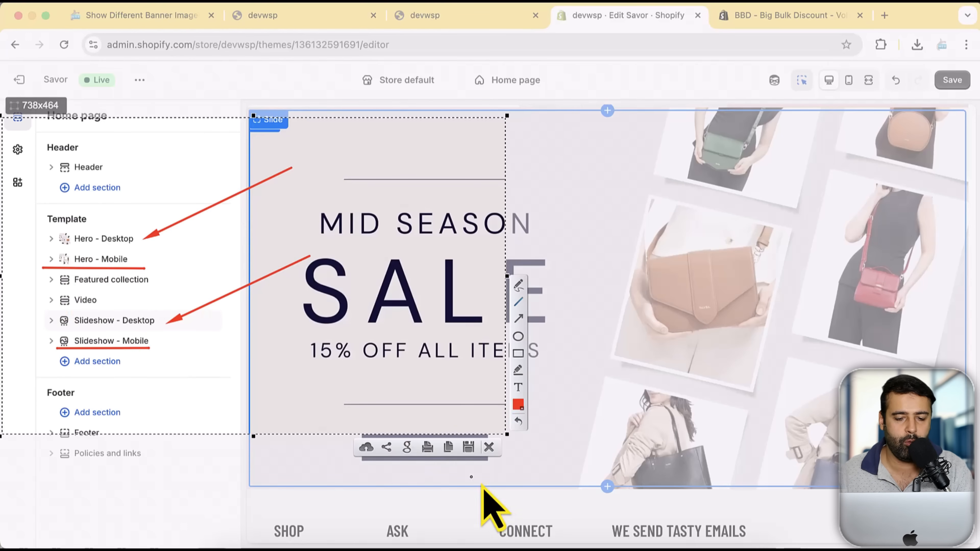
click(489, 447)
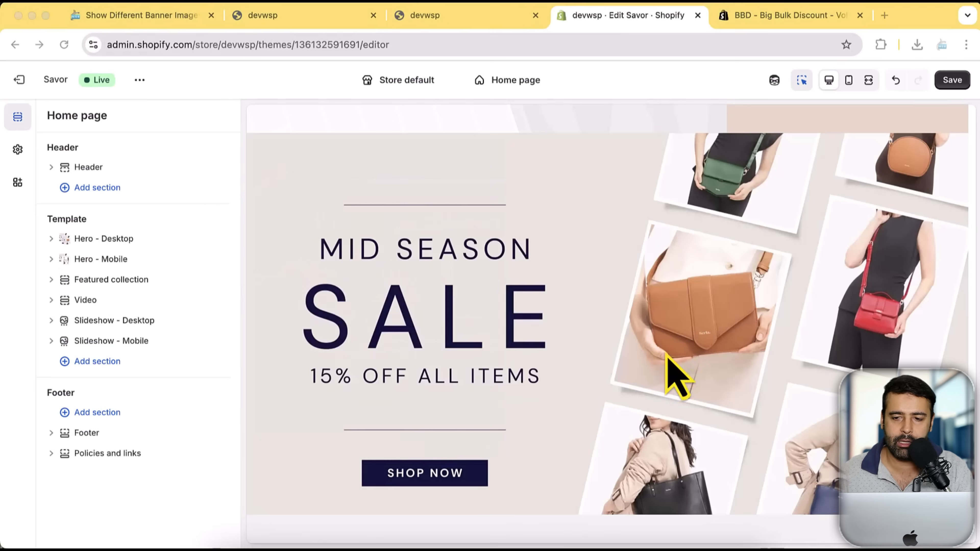
Save the theme changes and view the storefront in a new tab
click(958, 86)
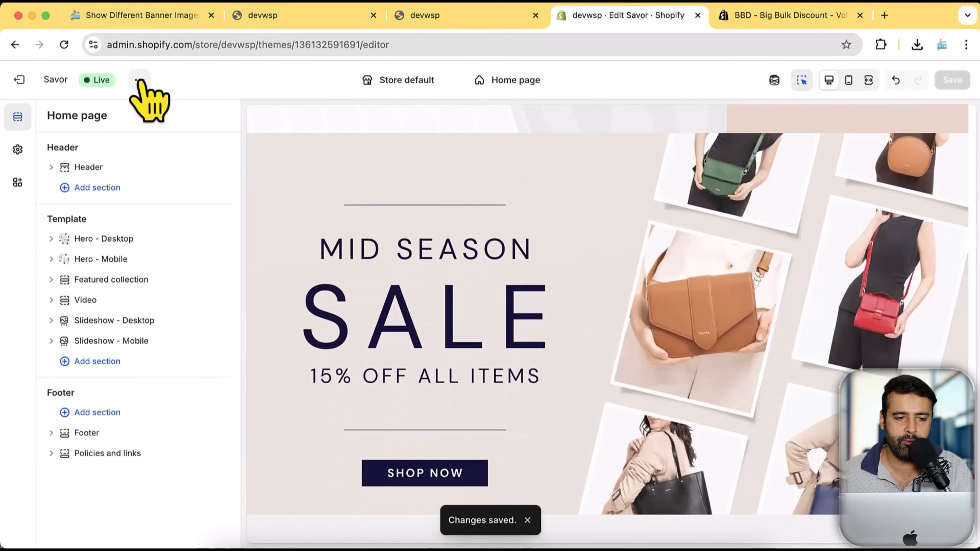
click(140, 80)
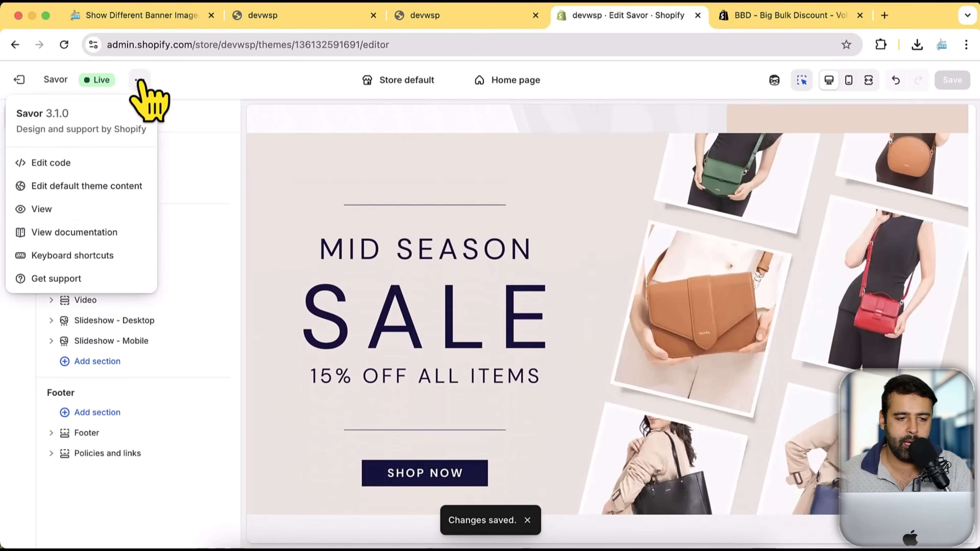
click(122, 211)
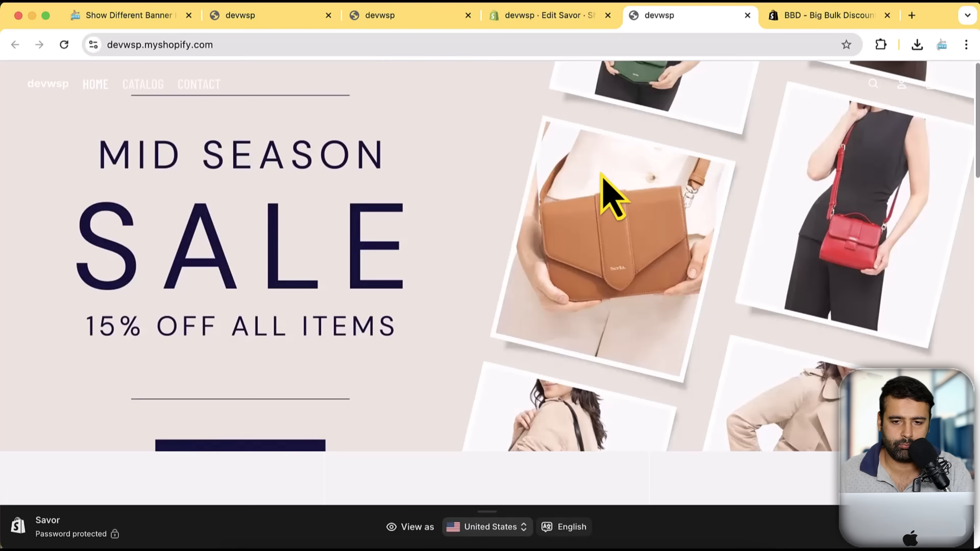
Check the hero banner at desktop width on the storefront and in a mobile device view using the developer tools
scroll(593, 179, down, 3)
scroll(595, 226, up, 3)
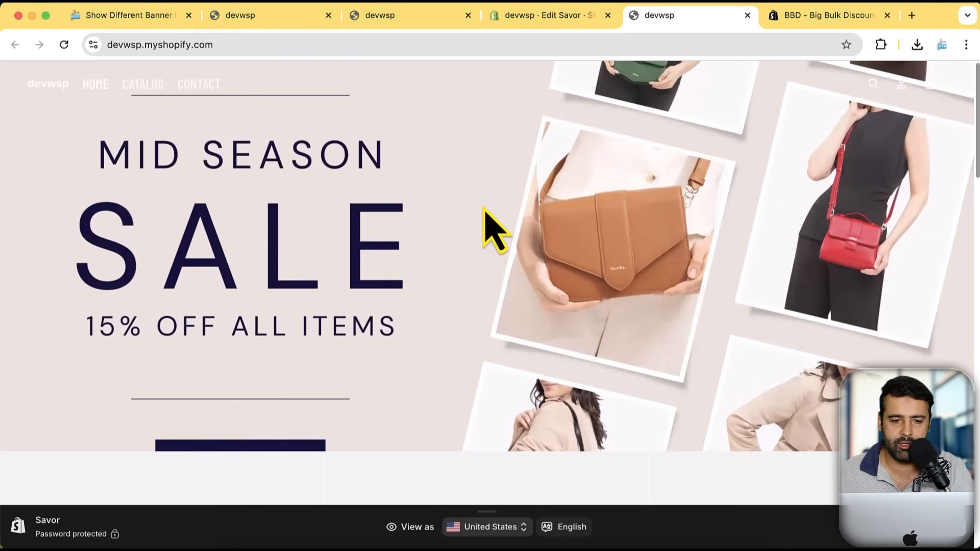
right_click(517, 191)
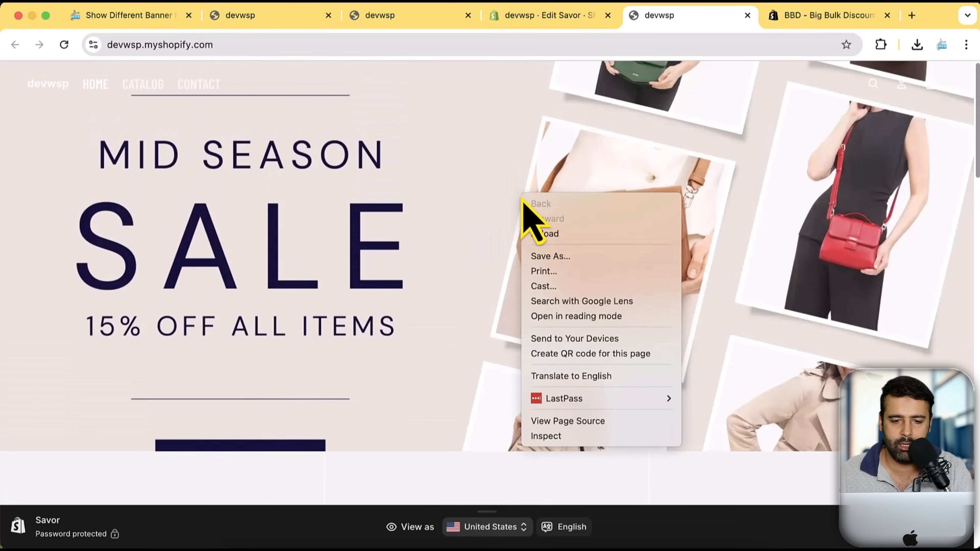
click(546, 437)
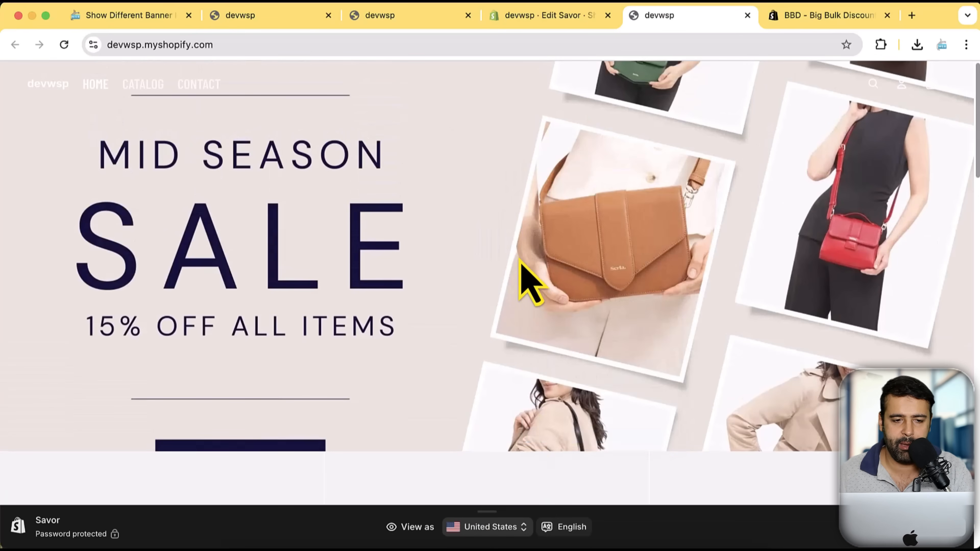
scroll(268, 246, down, 4)
scroll(268, 247, up, 4)
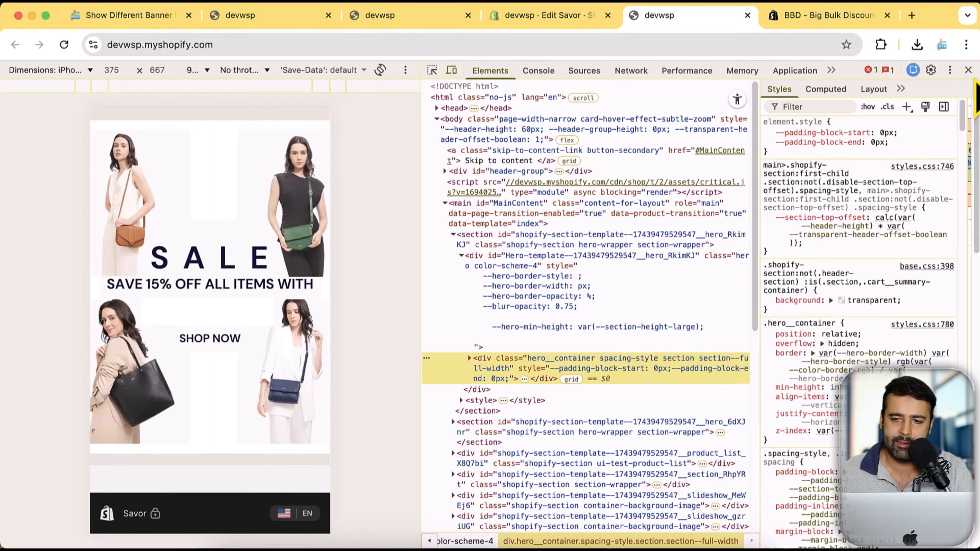
Close the developer tools and check the slideshow banner above the footer at desktop width
click(968, 70)
scroll(884, 208, down, 20)
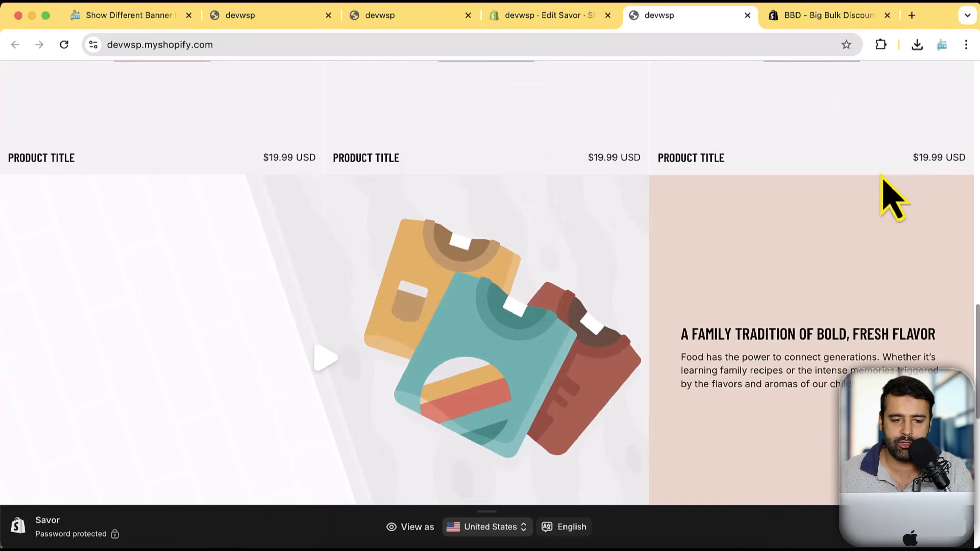
scroll(871, 229, up, 5)
scroll(870, 229, down, 5)
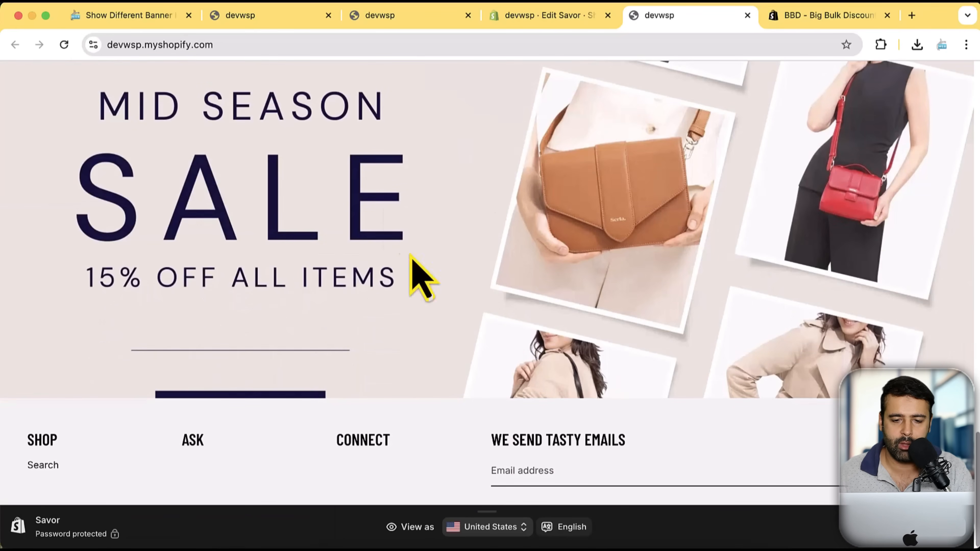
scroll(533, 198, up, 3)
scroll(559, 201, down, 3)
Inspect the slideshow banner in the mobile device view, and return the storefront to desktop width
right_click(622, 208)
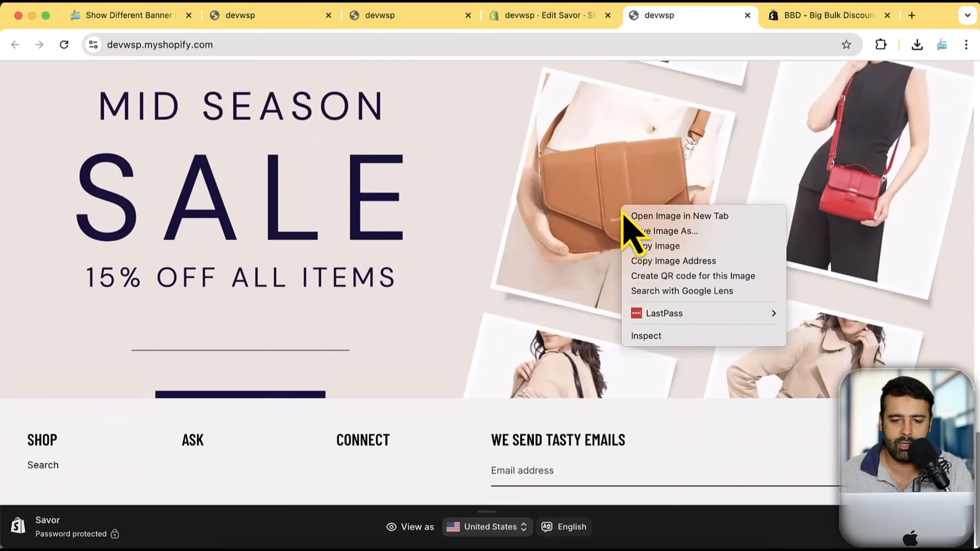
click(648, 338)
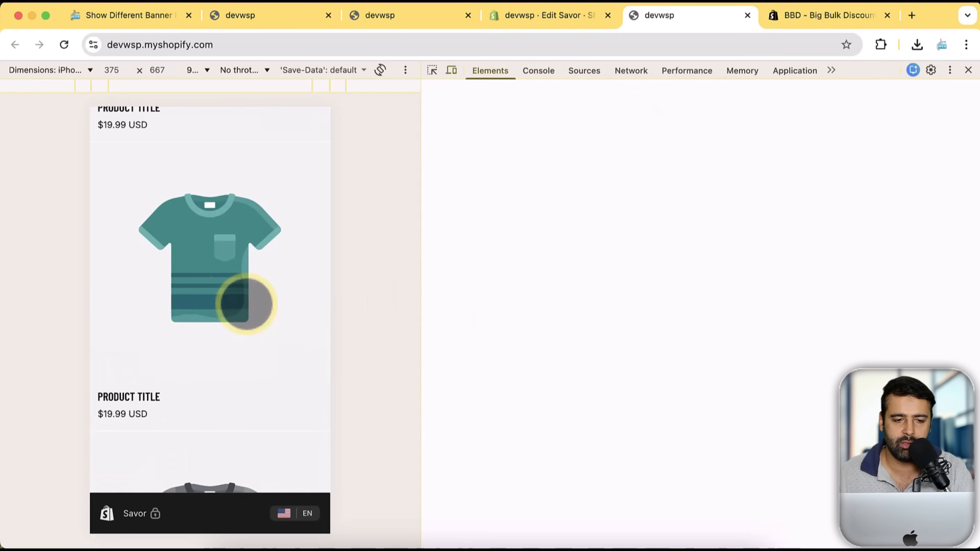
scroll(250, 237, down, 10)
scroll(284, 274, up, 6)
scroll(278, 285, down, 3)
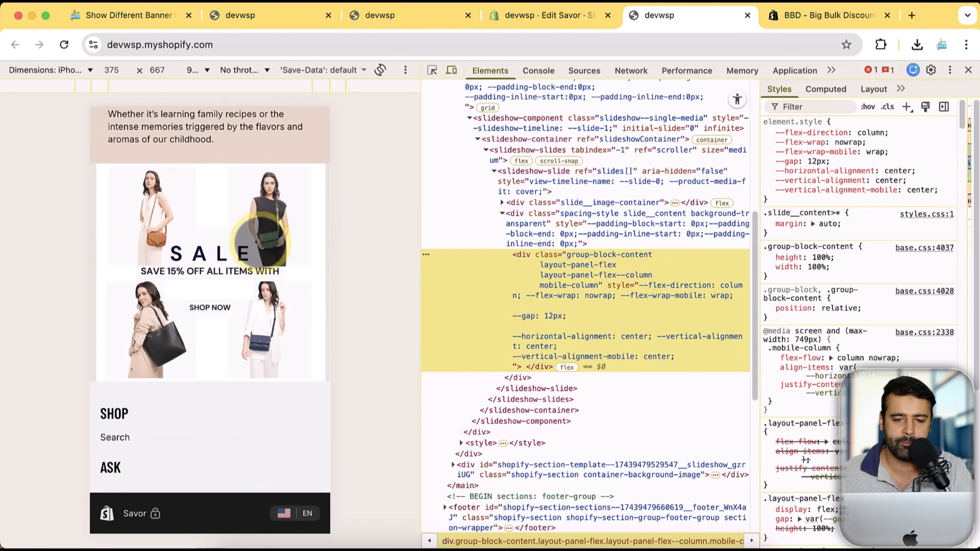
click(968, 70)
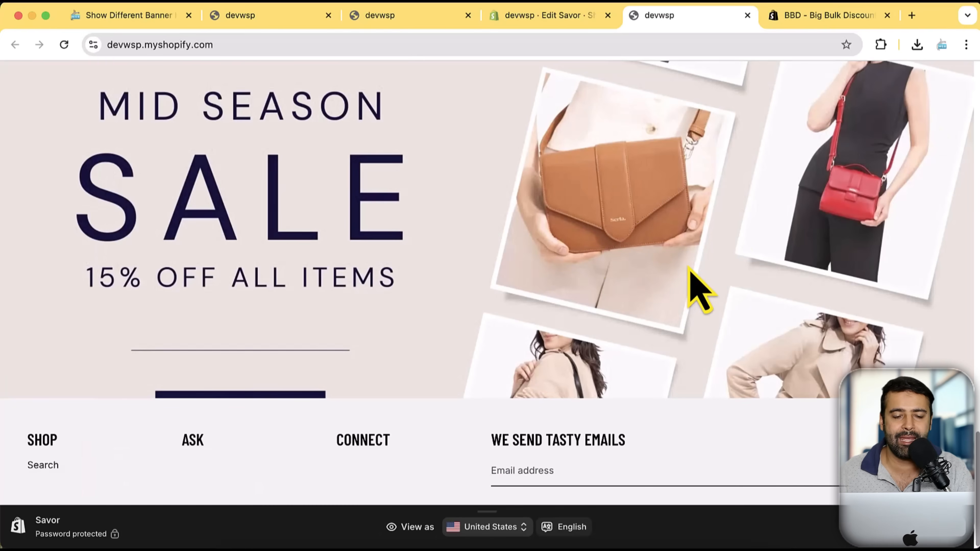
scroll(698, 289, up, 10)
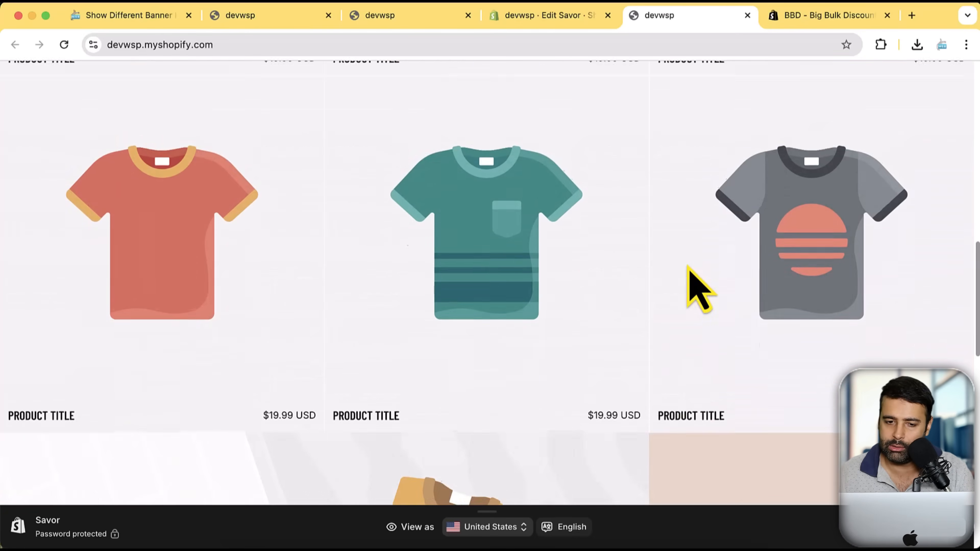
scroll(697, 290, up, 2)
Examine the Hero - Desktop section's custom CSS in the theme editor, highlighting the max-width: 750px condition and the .hero selector
click(540, 16)
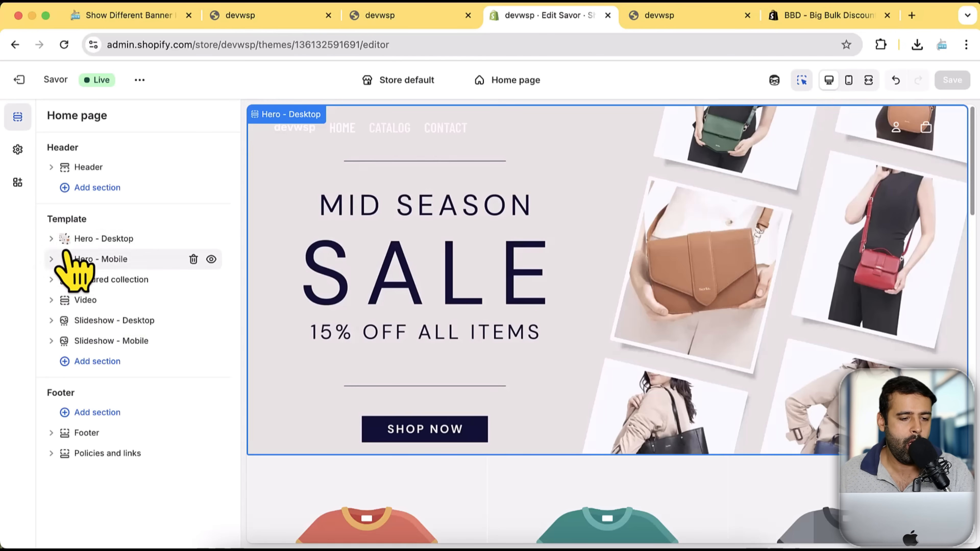
click(53, 239)
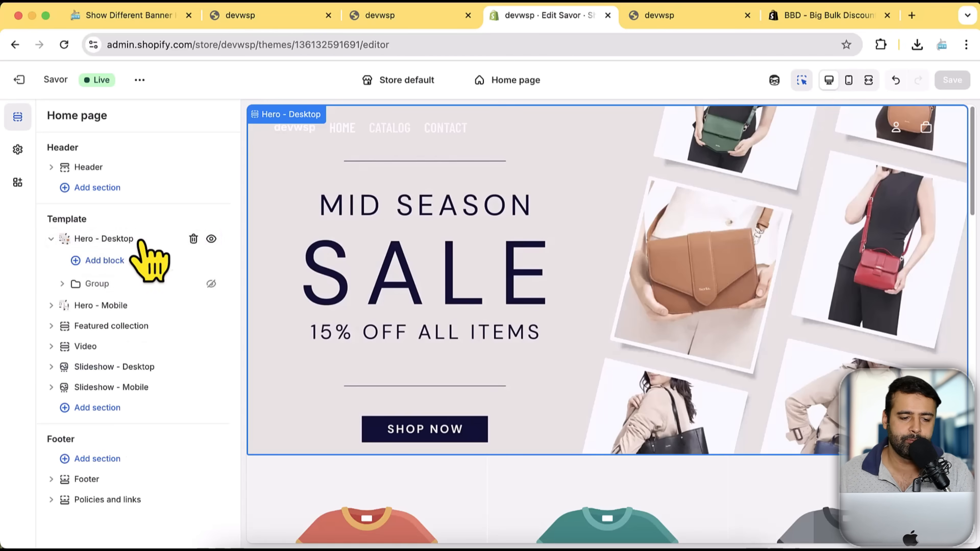
click(123, 239)
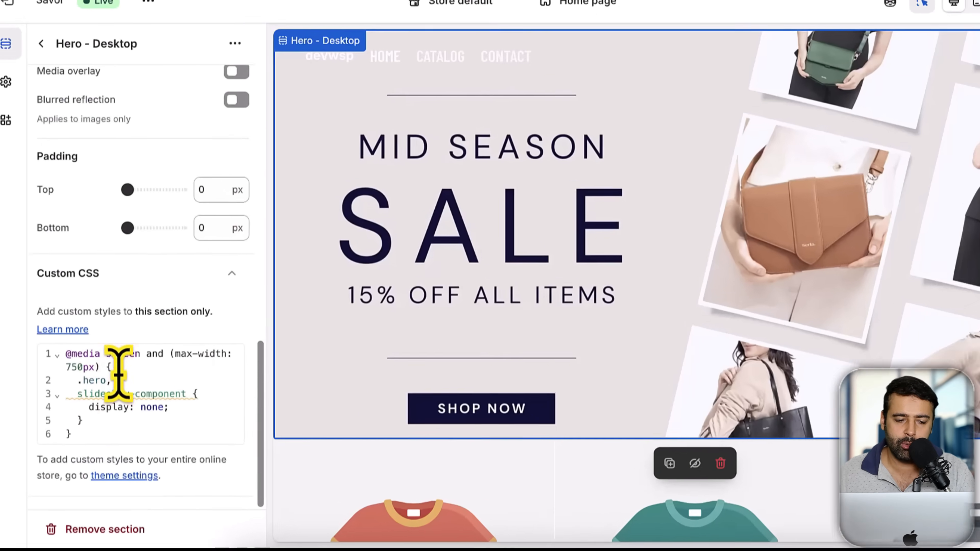
drag(85, 403, 64, 384)
click(168, 350)
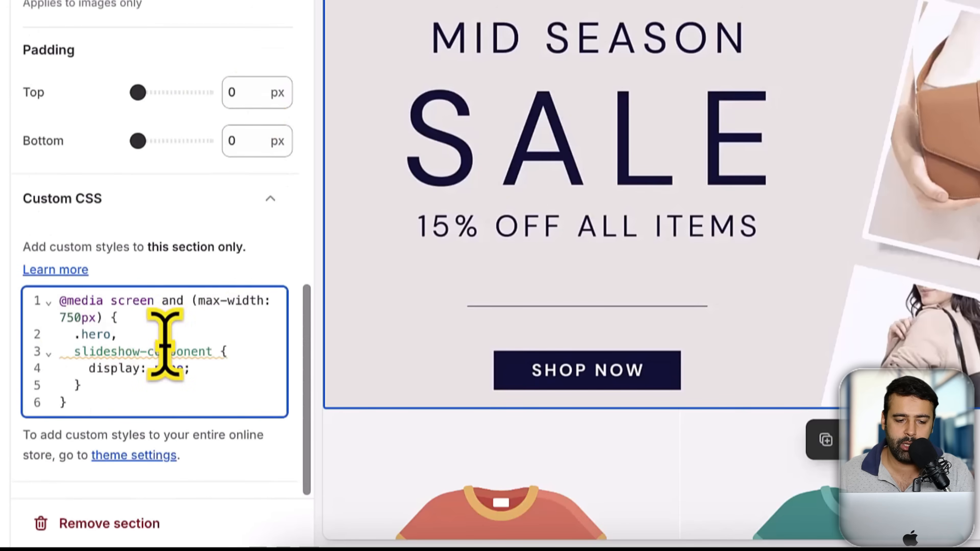
drag(256, 305, 83, 316)
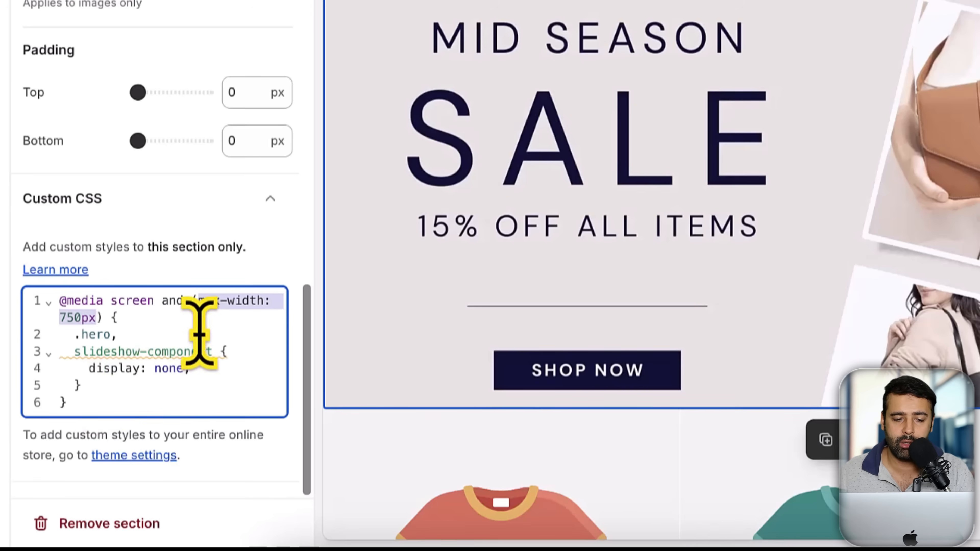
drag(198, 301, 263, 305)
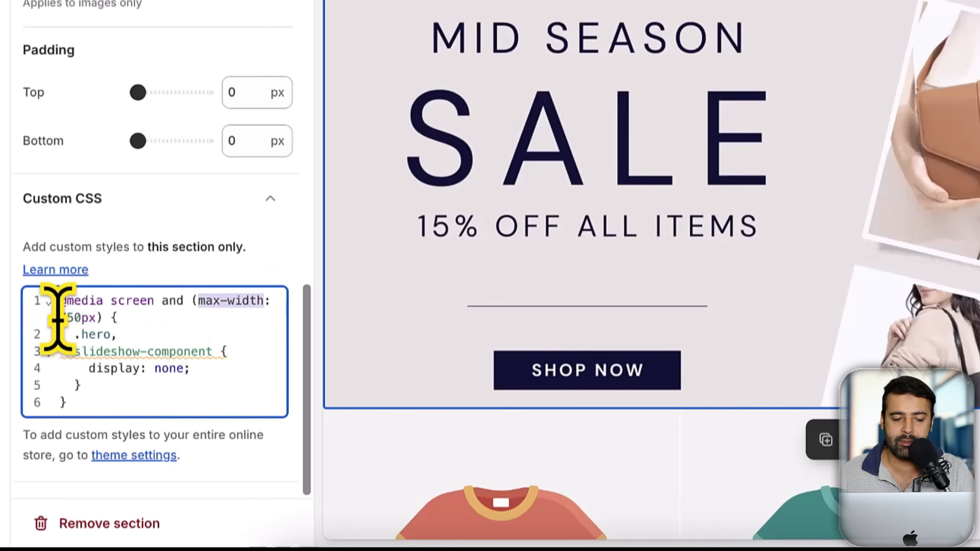
drag(96, 319, 55, 320)
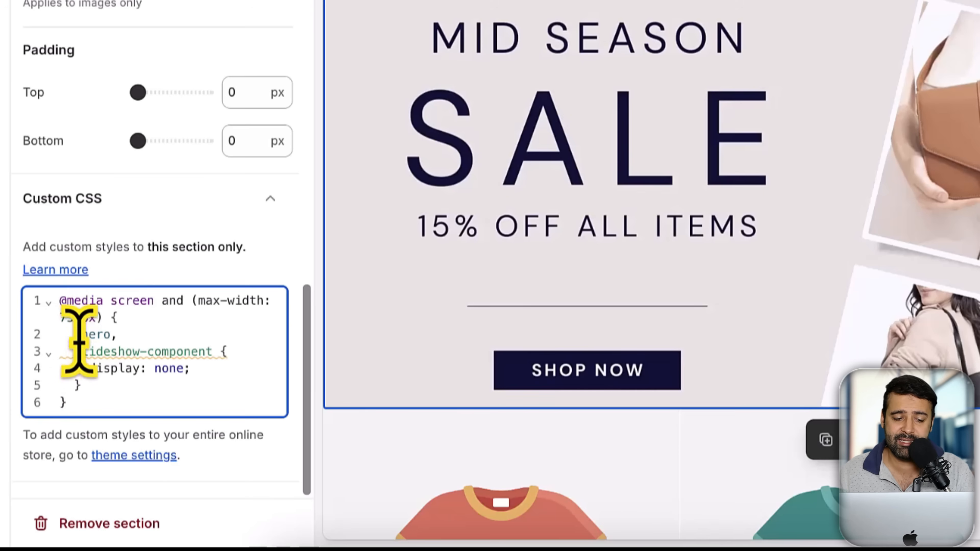
mouse_move(79, 336)
mouse_down()
mouse_move(211, 352)
mouse_move(102, 362)
mouse_move(73, 352)
mouse_move(79, 333)
mouse_up()
click(86, 352)
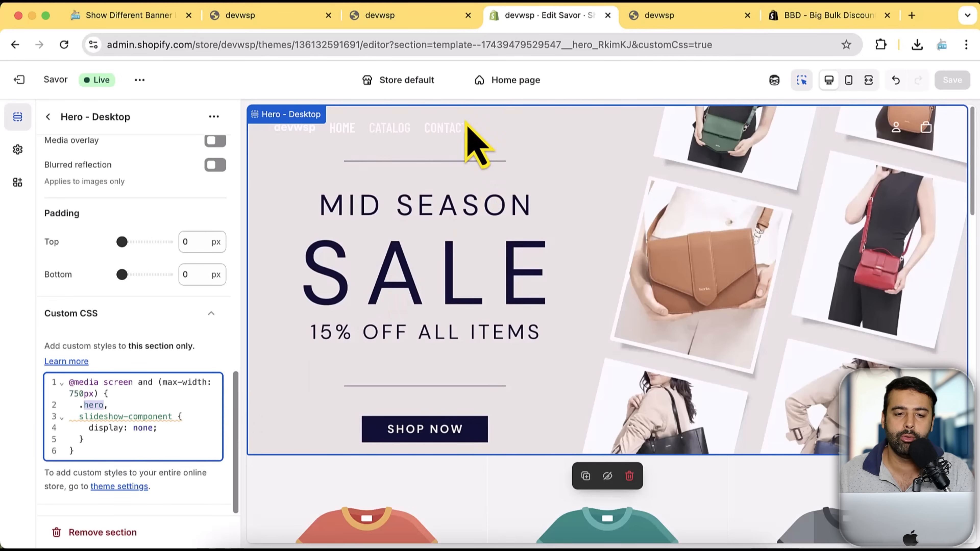
Switch to the other open storefront tab and inspect the first product's image in the Products grid with the developer tools
click(435, 17)
scroll(650, 225, down, 5)
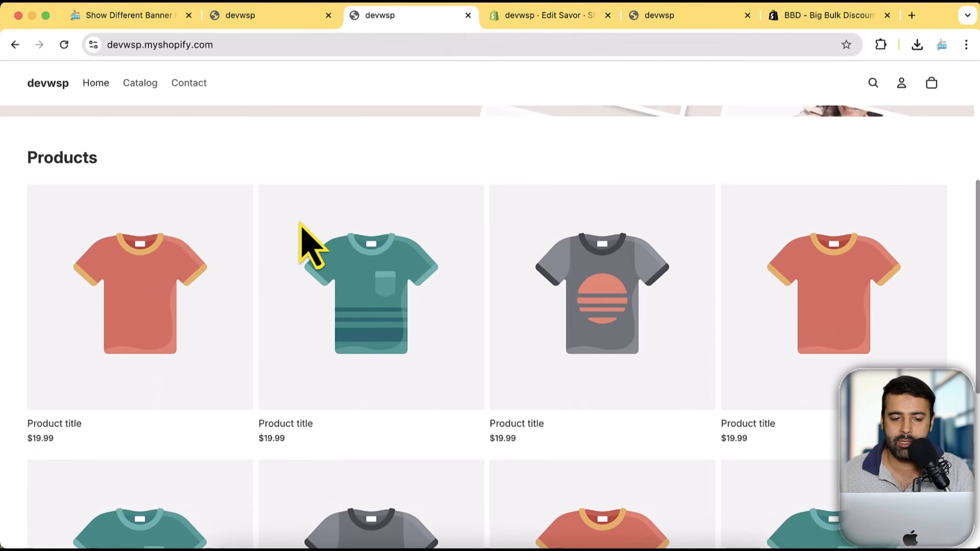
right_click(300, 223)
click(336, 460)
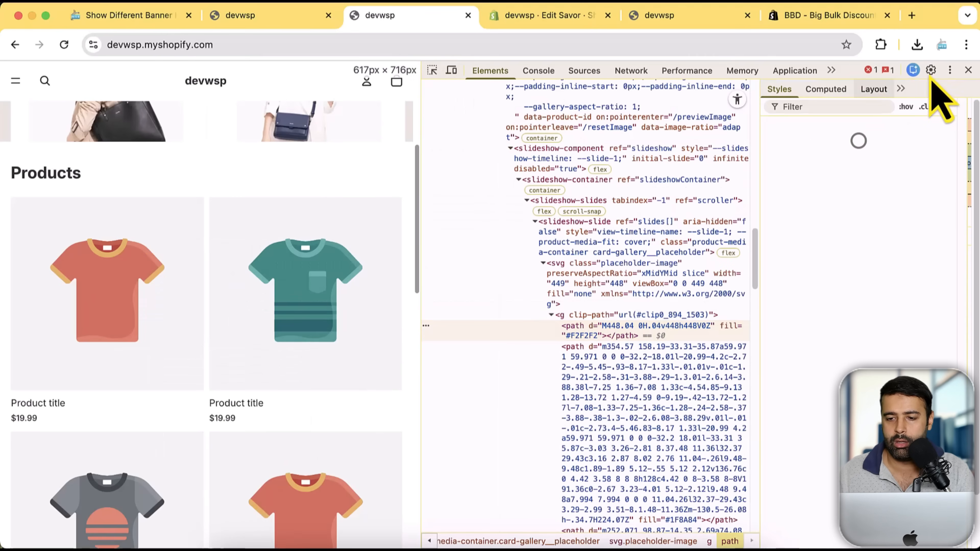
click(432, 71)
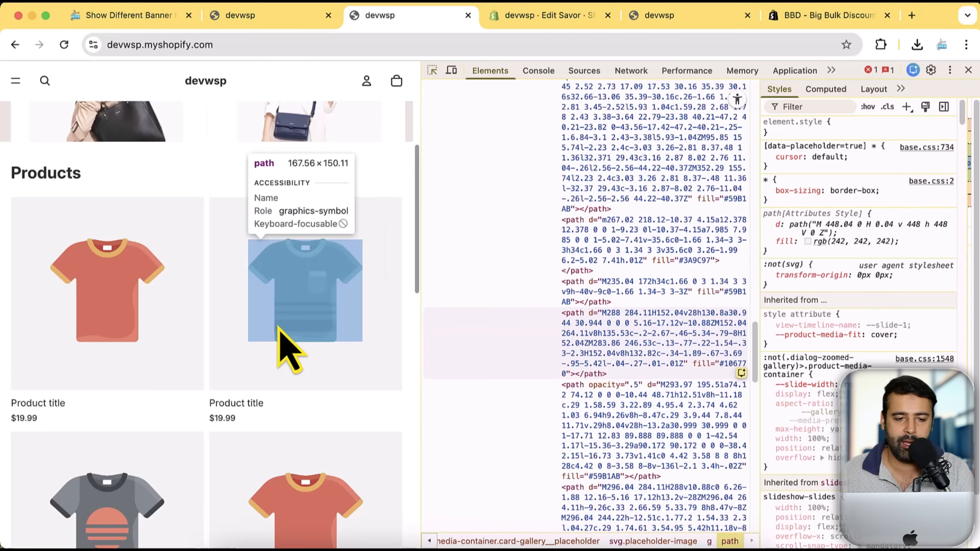
click(48, 268)
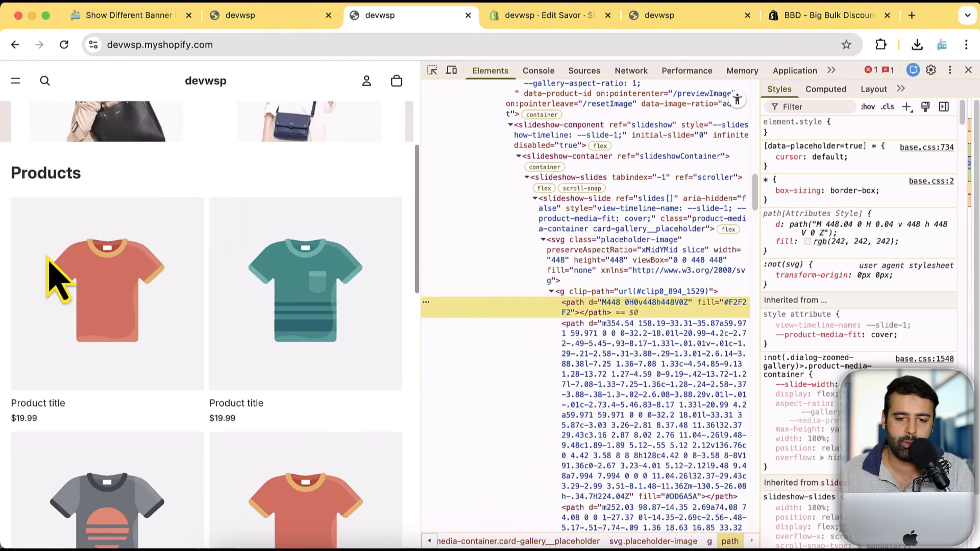
Find the slideshow-component element wrapping the first product's image in the page markup and highlight its tag name
scroll(604, 370, up, 4)
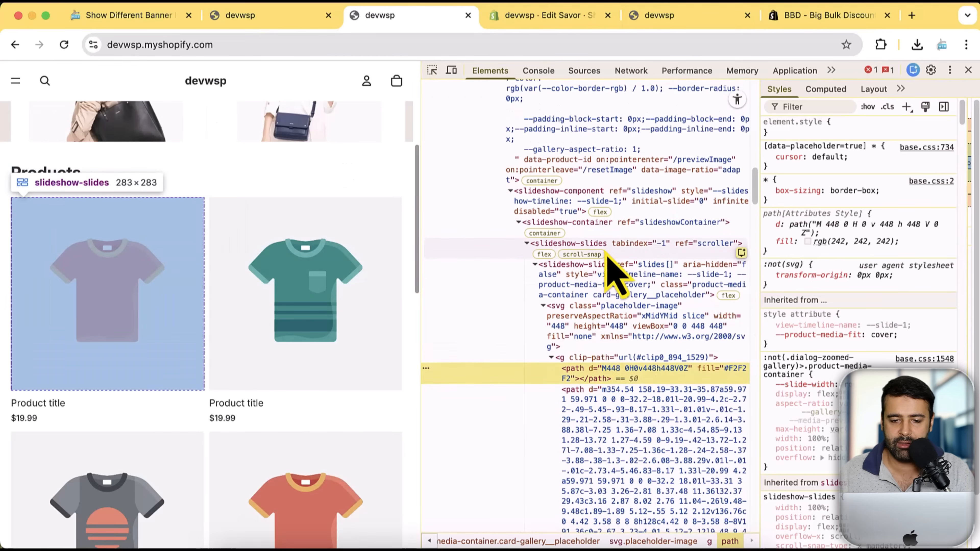
click(618, 197)
scroll(656, 361, up, 7)
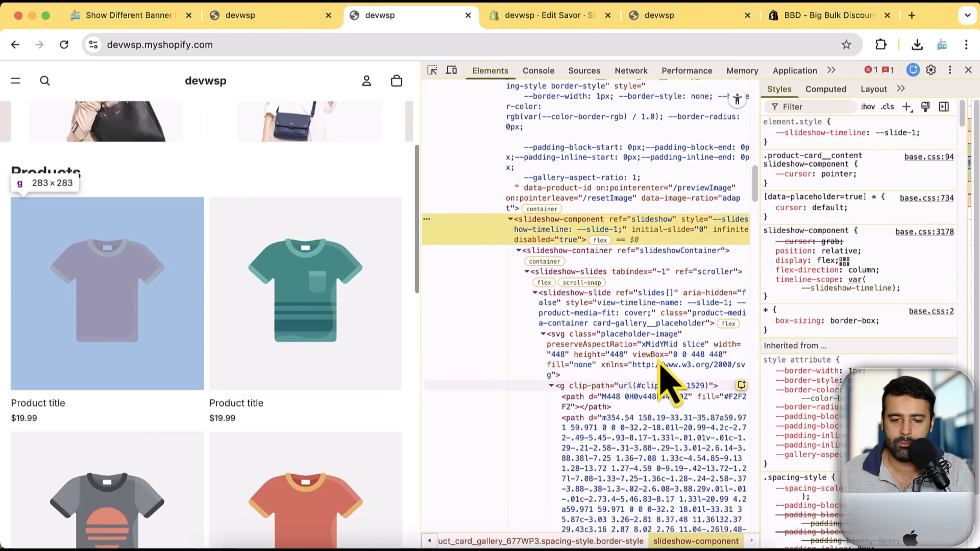
click(511, 319)
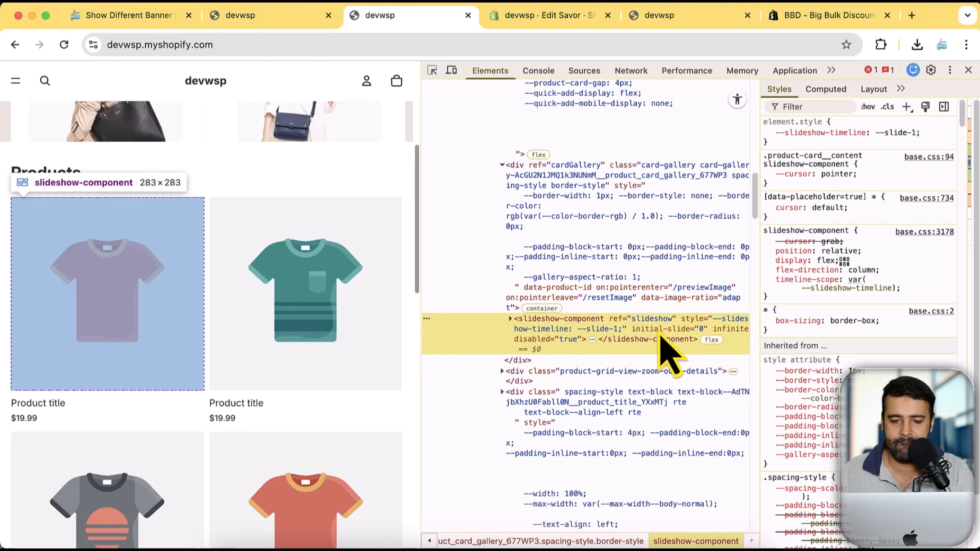
scroll(662, 349, up, 2)
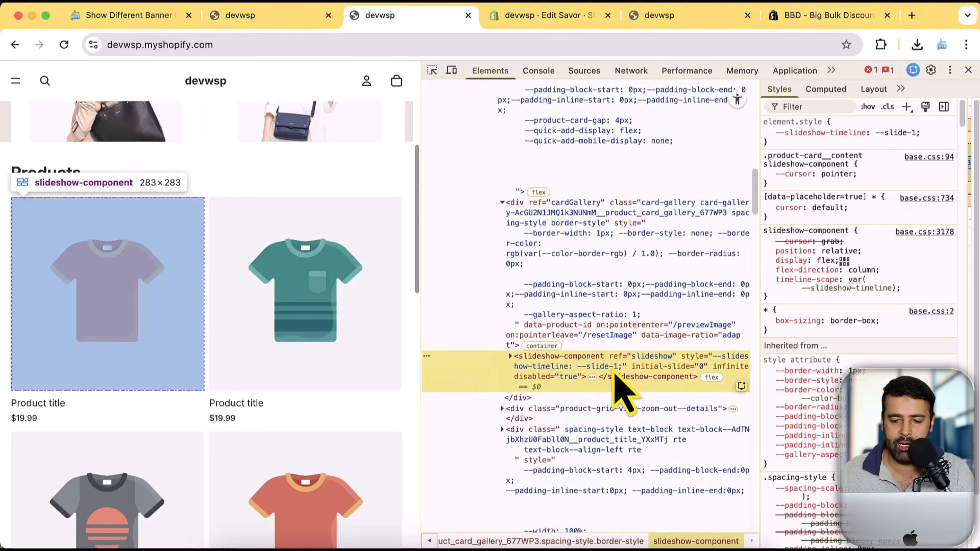
double_click(559, 357)
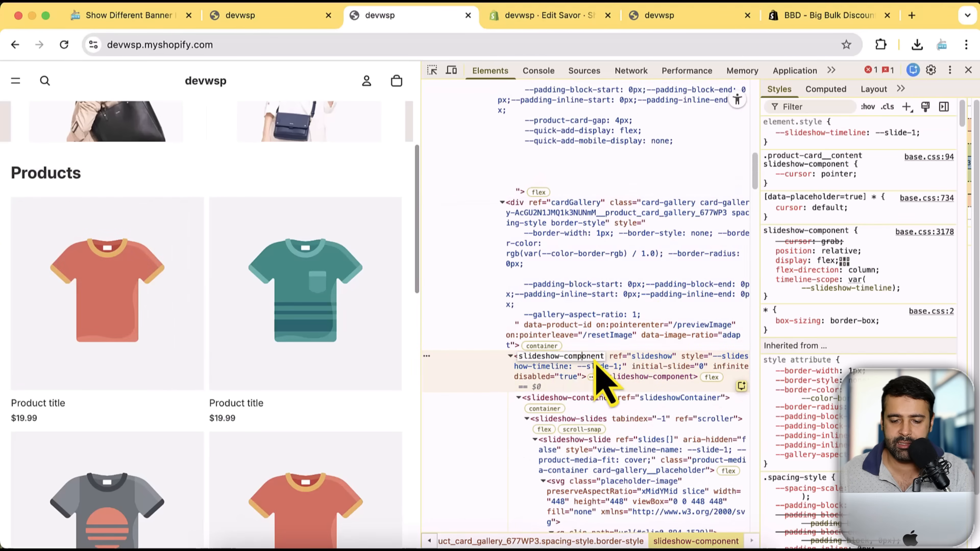
click(606, 360)
double_click(532, 359)
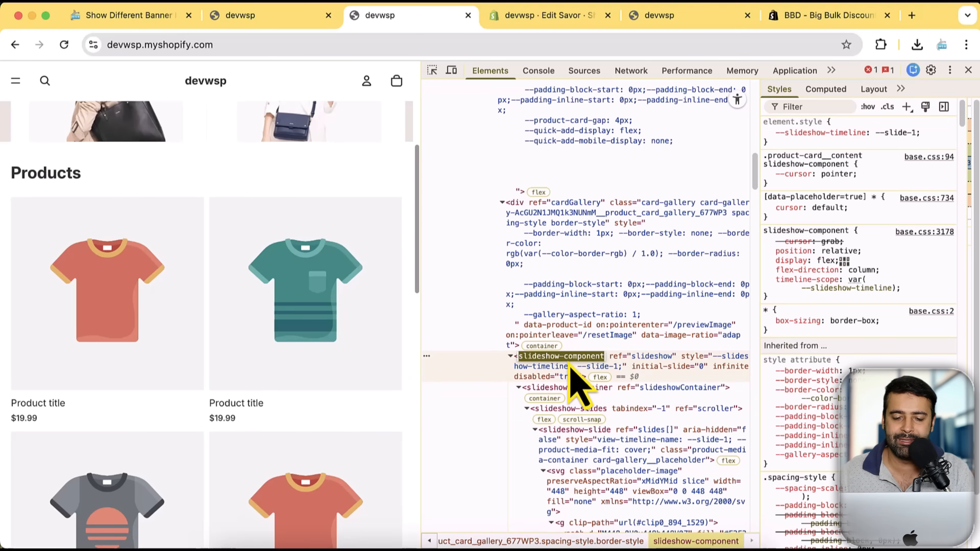
Highlight the slideshow-component selector in the Hero - Desktop custom CSS, and collapse that section in the theme editor's section list
click(521, 16)
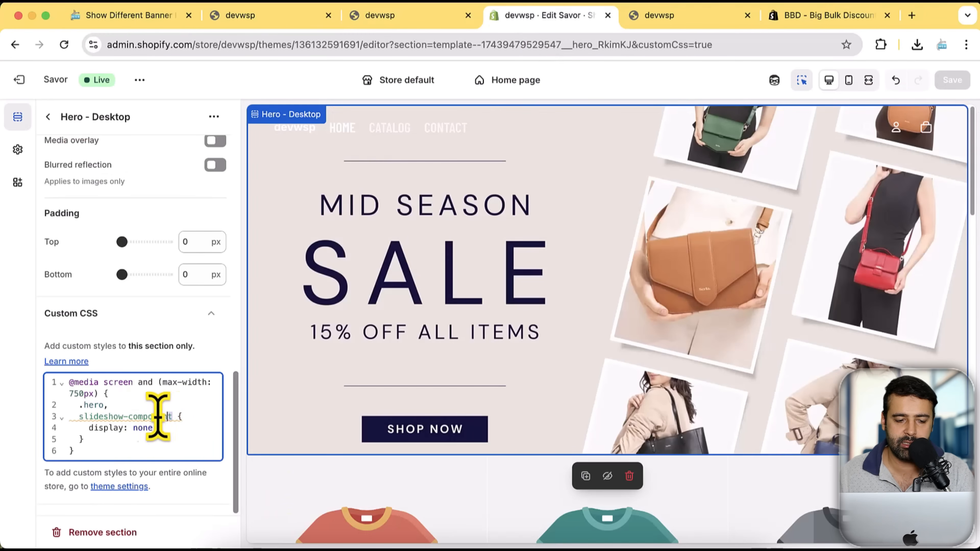
drag(158, 417, 93, 417)
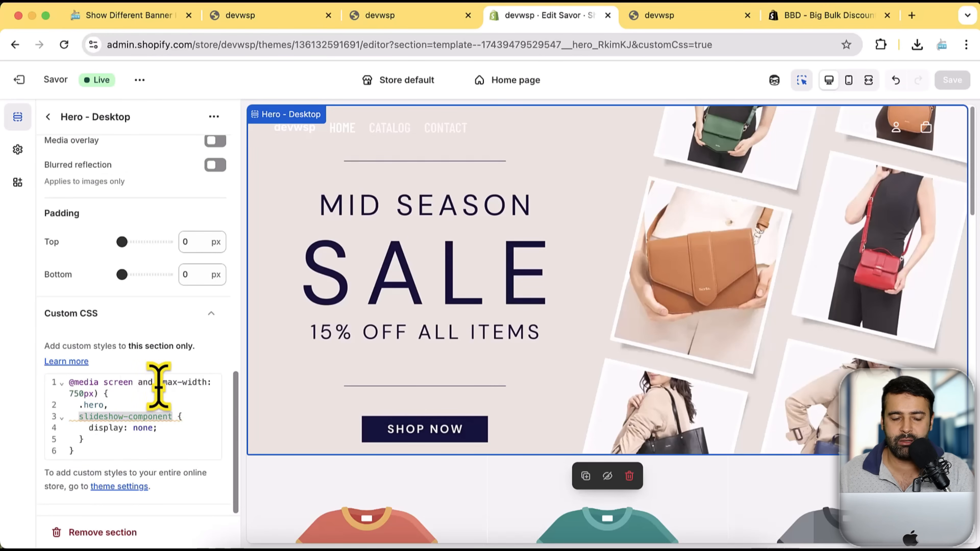
click(48, 117)
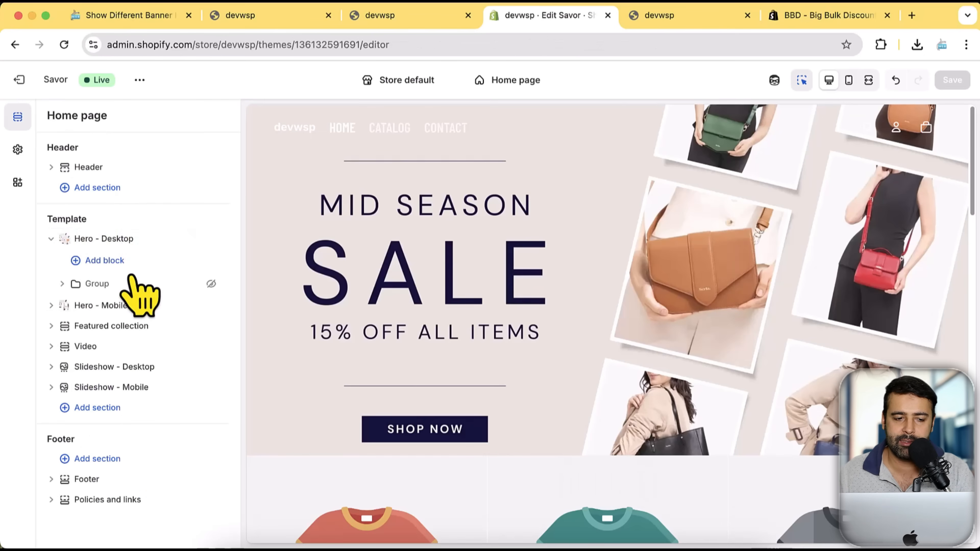
click(52, 238)
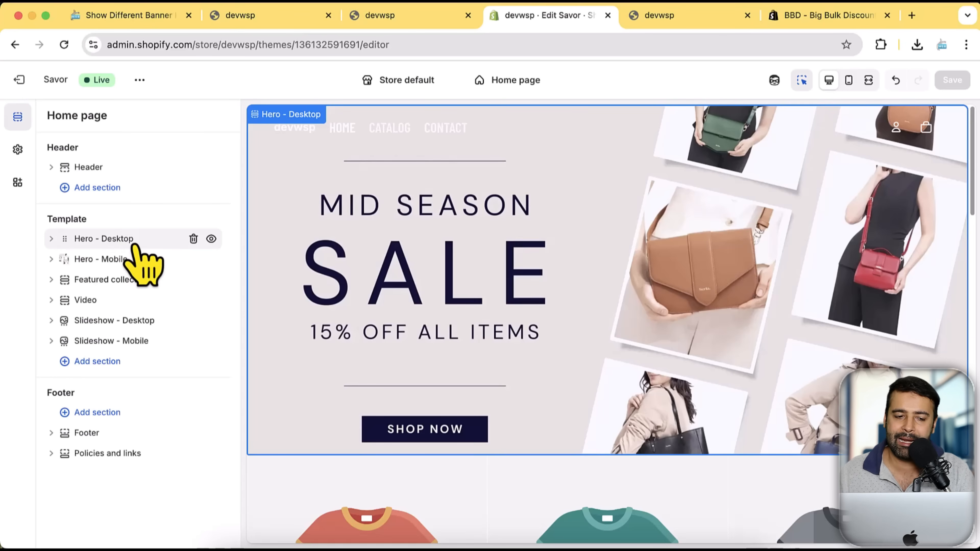
Highlight the complete custom CSS of the Hero - Desktop section, and switch to the blog article containing the banner code snippets
click(121, 240)
scroll(210, 220, down, 6)
scroll(212, 241, down, 10)
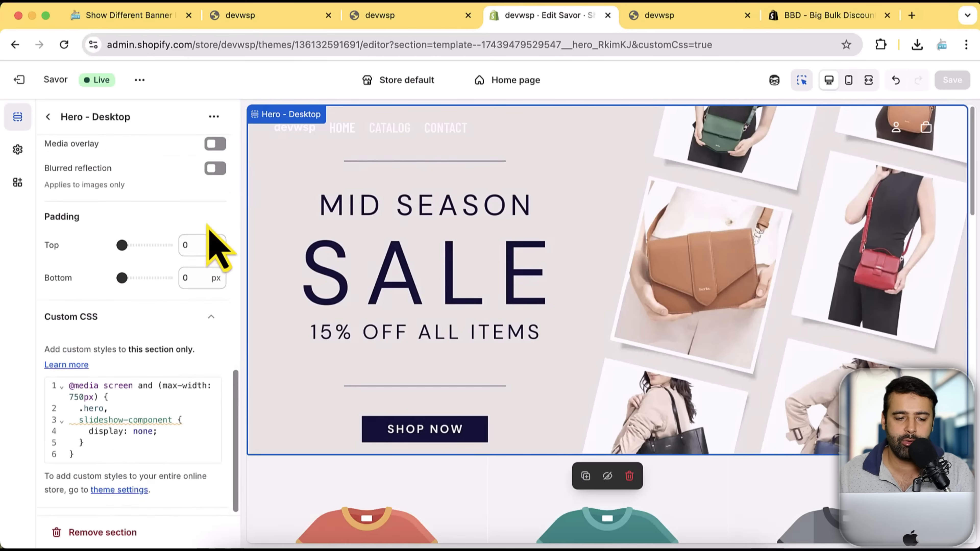
drag(97, 457, 65, 383)
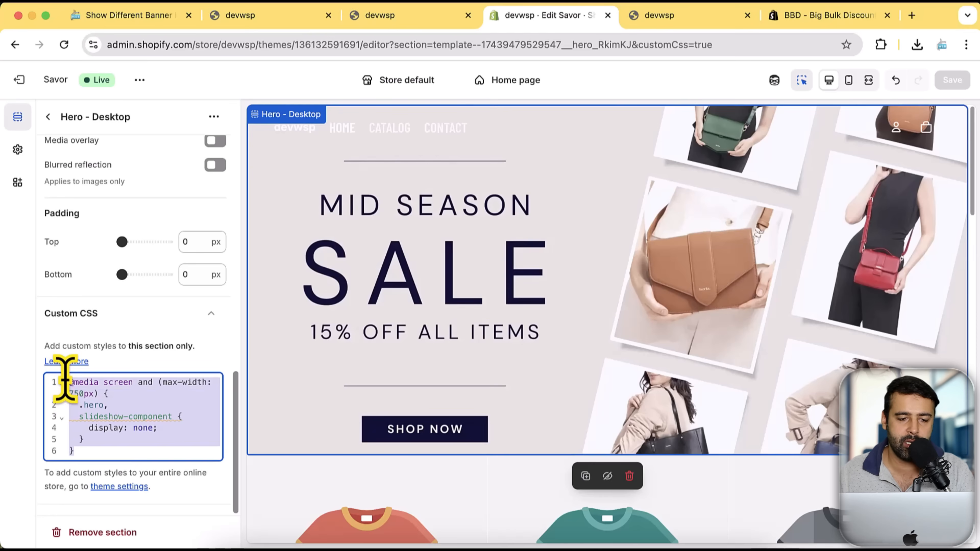
scroll(236, 338, up, 15)
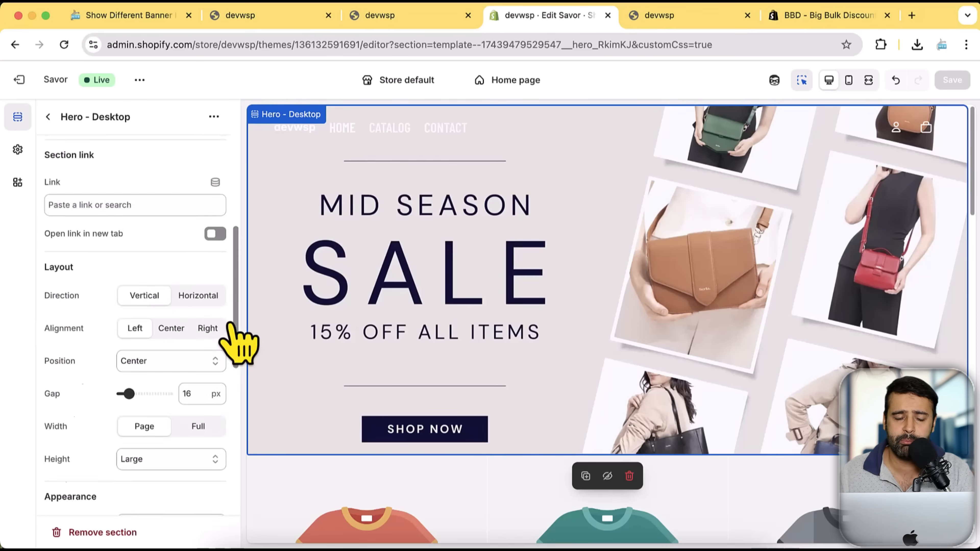
click(141, 23)
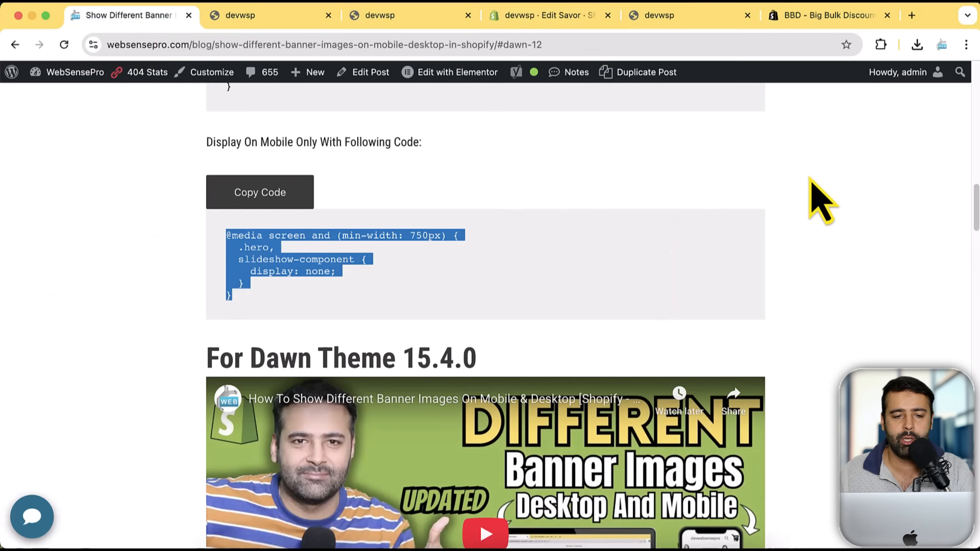
scroll(809, 197, up, 3)
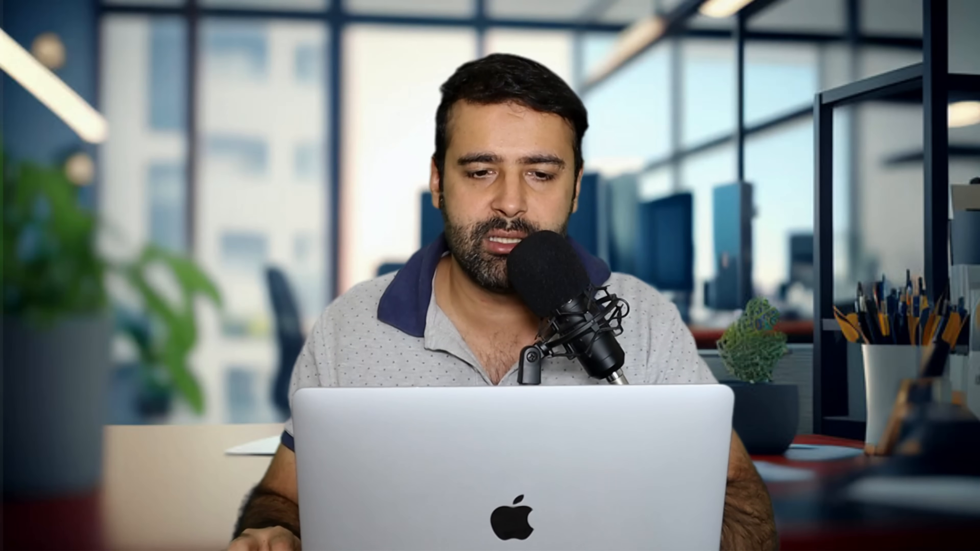